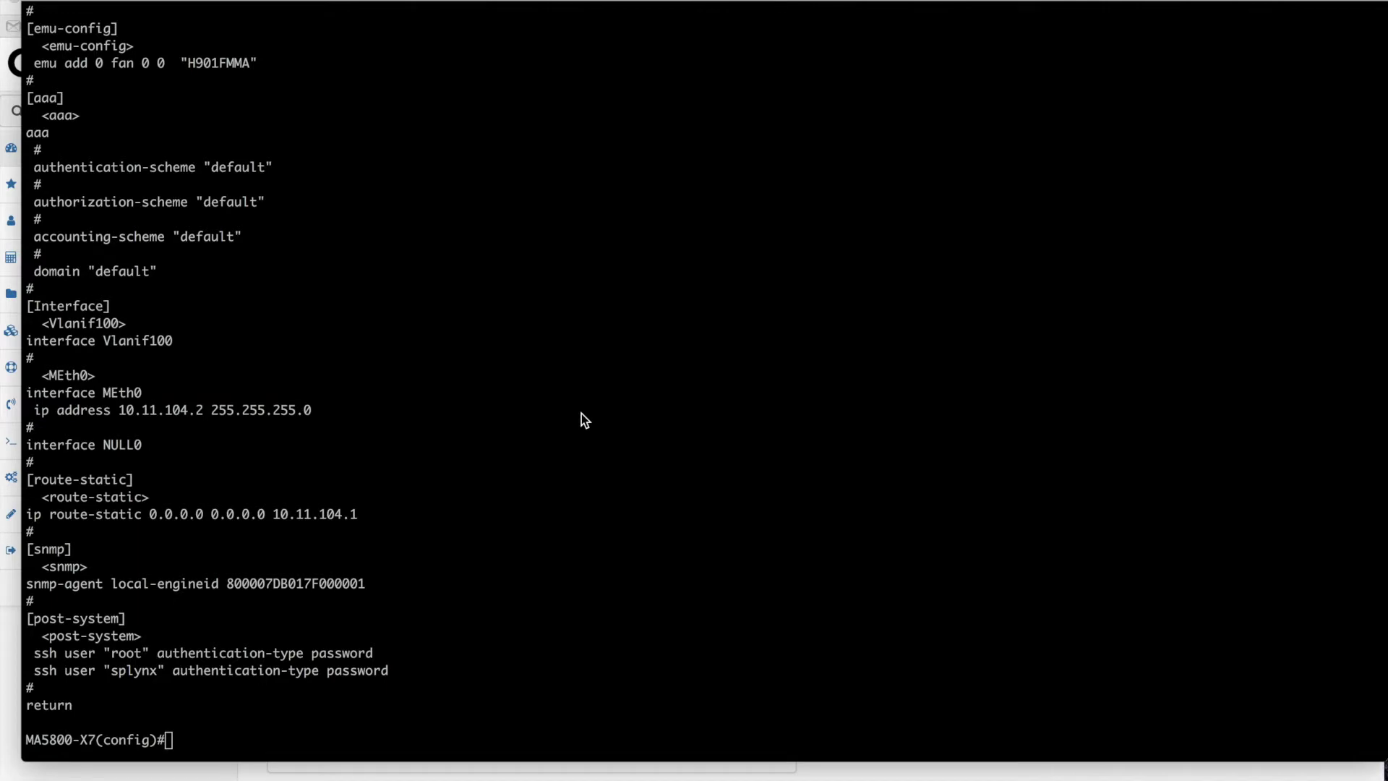
Recall and run 'display current-configuration' on the MA5800-X7 OLT to list its running config
{"action": "key", "text": "Up"}
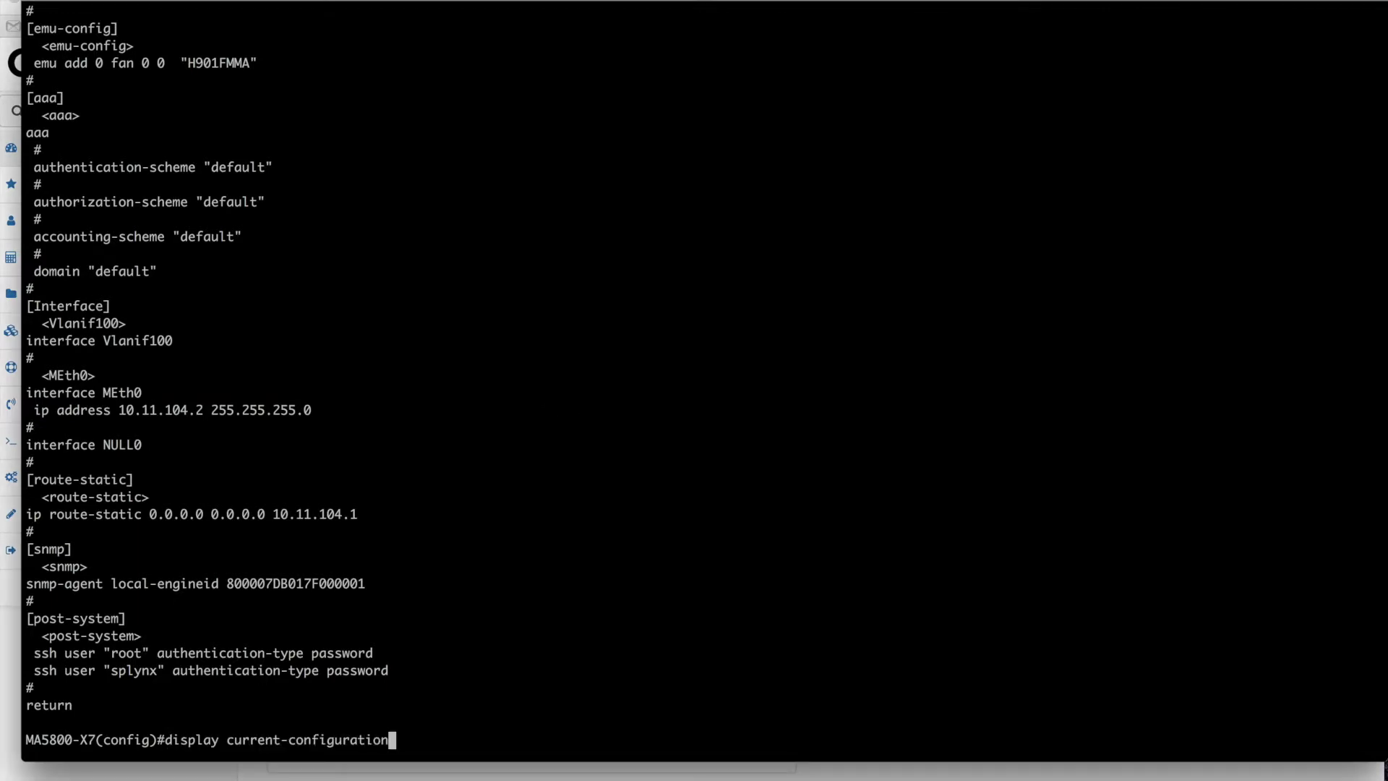
{"action": "key", "text": "Return"}
{"action": "key", "text": "Return"}
{"action": "key", "text": "Return"}
{"action": "key", "text": "Return"}
{"action": "key", "text": "Return"}
{"action": "key", "text": "Return"}
{"action": "key", "text": "Return"}
{"action": "key", "text": "Return"}
{"action": "key", "text": "Return"}
{"action": "key", "text": "Return"}
{"action": "key", "text": "Return"}
{"action": "key", "text": "Return"}
{"action": "key", "text": "Return"}
{"action": "key", "text": "Return"}
{"action": "key", "text": "Return"}
{"action": "key", "text": "Return"}
{"action": "key", "text": "Return"}
{"action": "key", "text": "Return"}
{"action": "key", "text": "Return"}
{"action": "key", "text": "Return"}
{"action": "key", "text": "Return"}
{"action": "key", "text": "Return"}
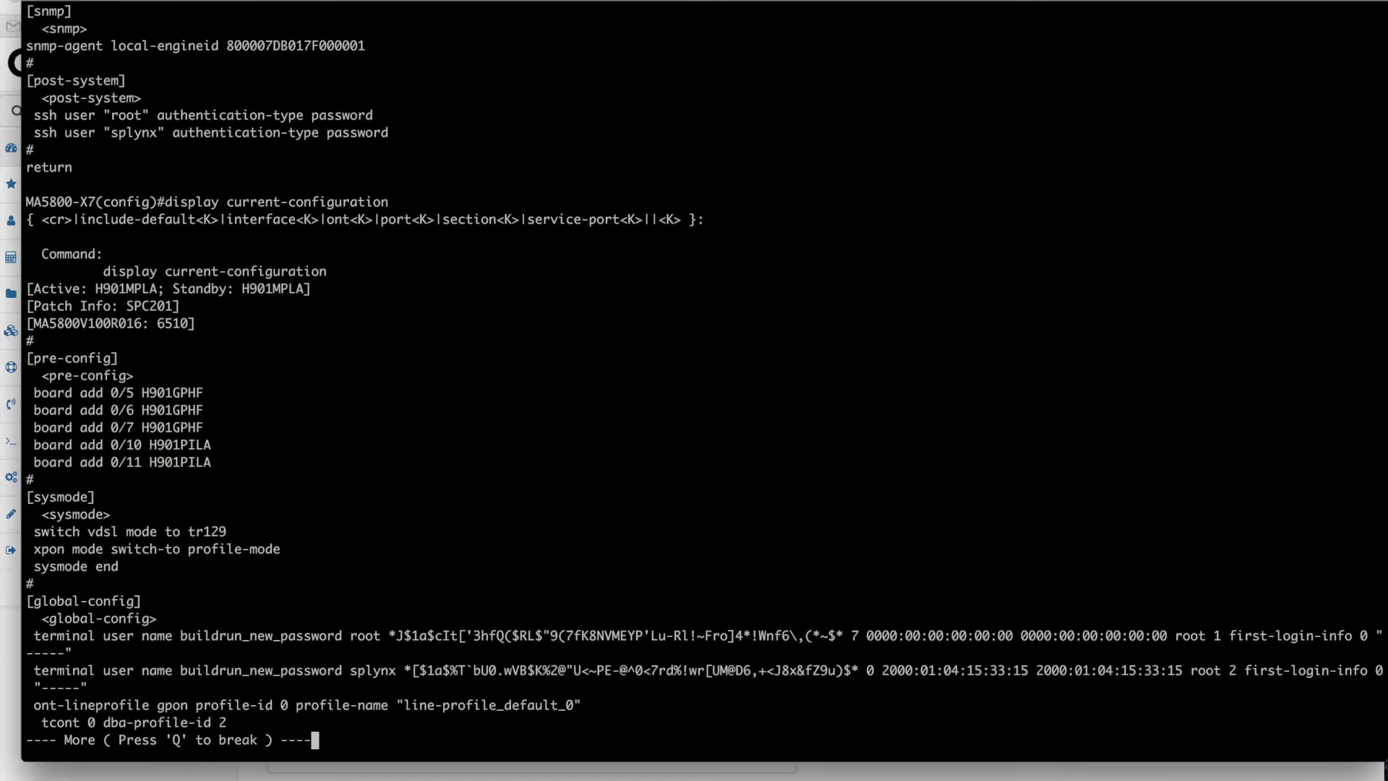
{"action": "key", "text": "Return"}
{"action": "key", "text": "Return"}
{"action": "key", "text": "Return"}
{"action": "key", "text": "Return"}
{"action": "key", "text": "Return"}
{"action": "key", "text": "Return"}
{"action": "key", "text": "Return"}
{"action": "key", "text": "Return"}
{"action": "key", "text": "Return"}
{"action": "key", "text": "Return"}
{"action": "key", "text": "Return"}
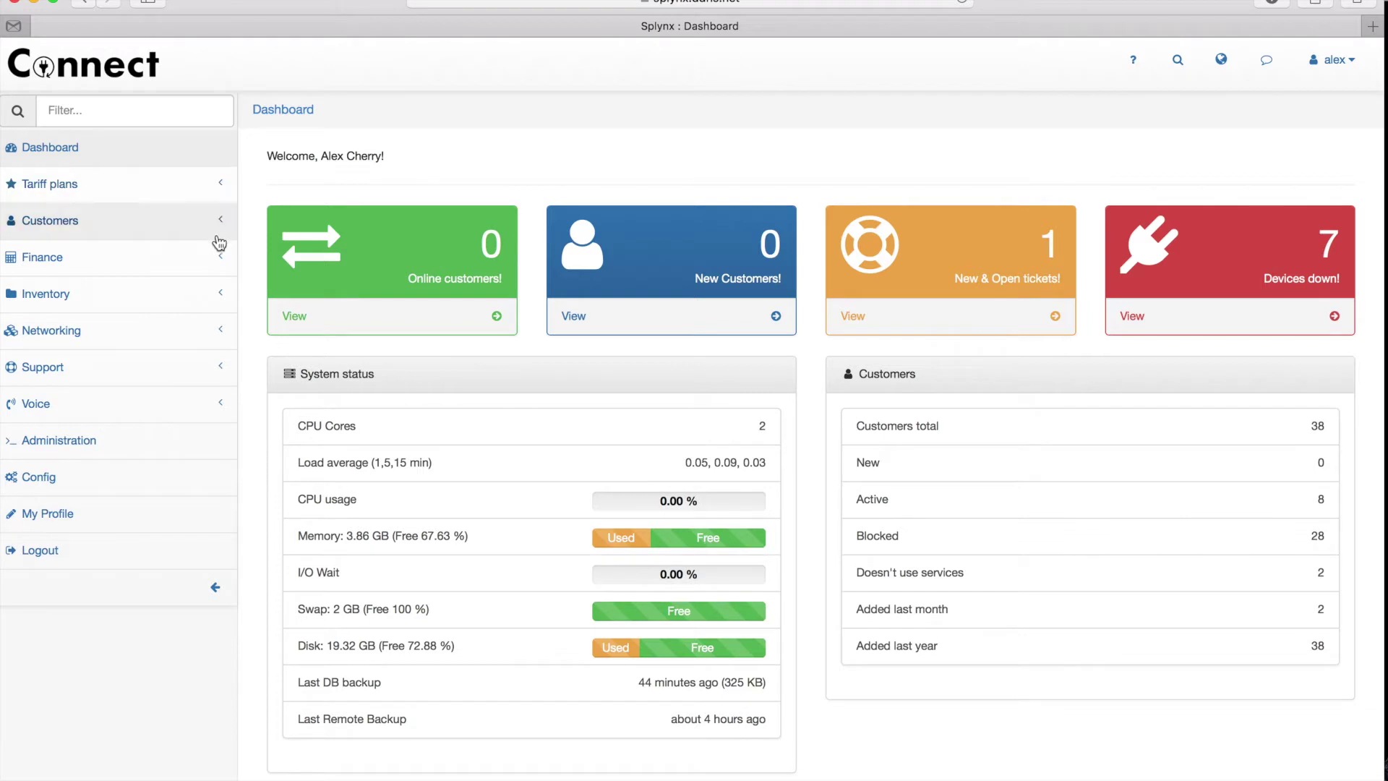
Expand Networking in the sidebar and open the Huawei GPON list showing the MA5800-X7 OLT
{"action": "left_click", "coordinate": [157, 326]}
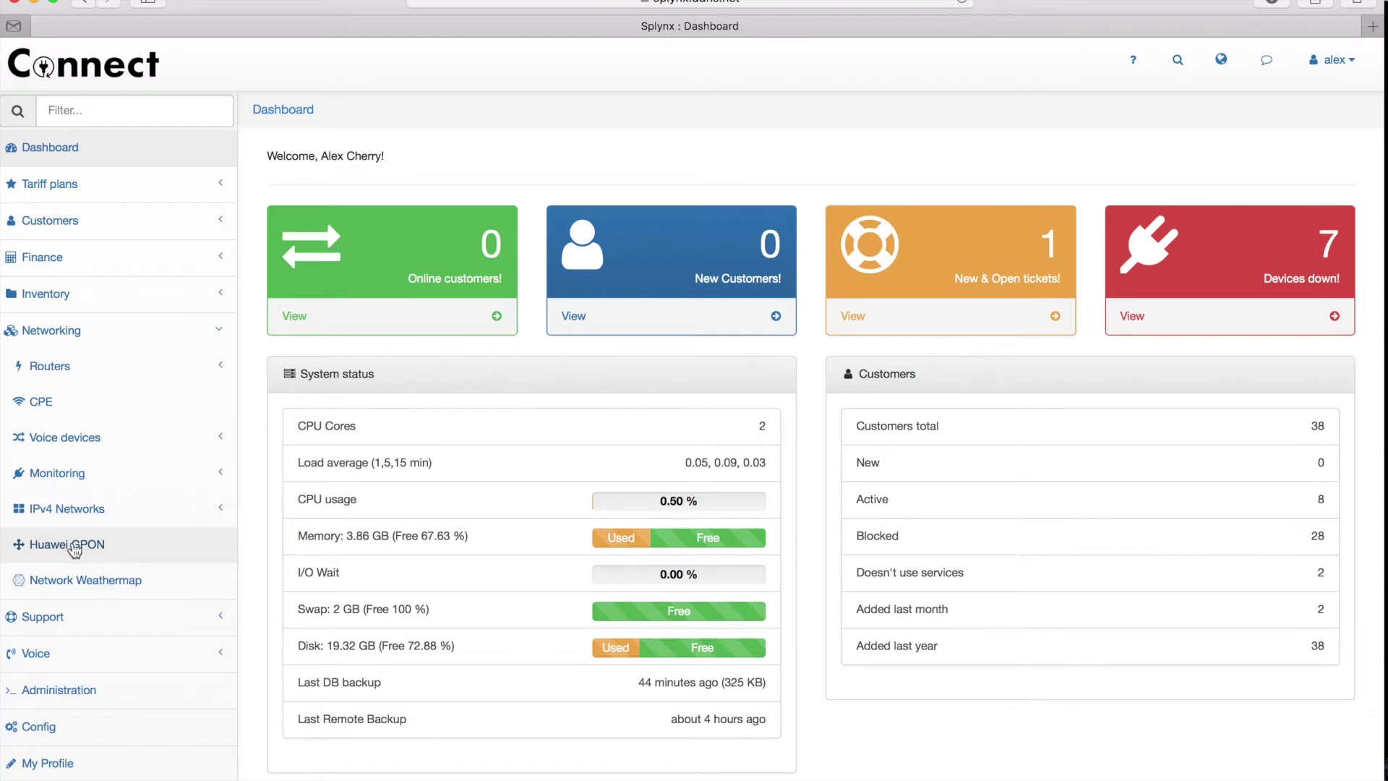
{"action": "left_click", "coordinate": [134, 191]}
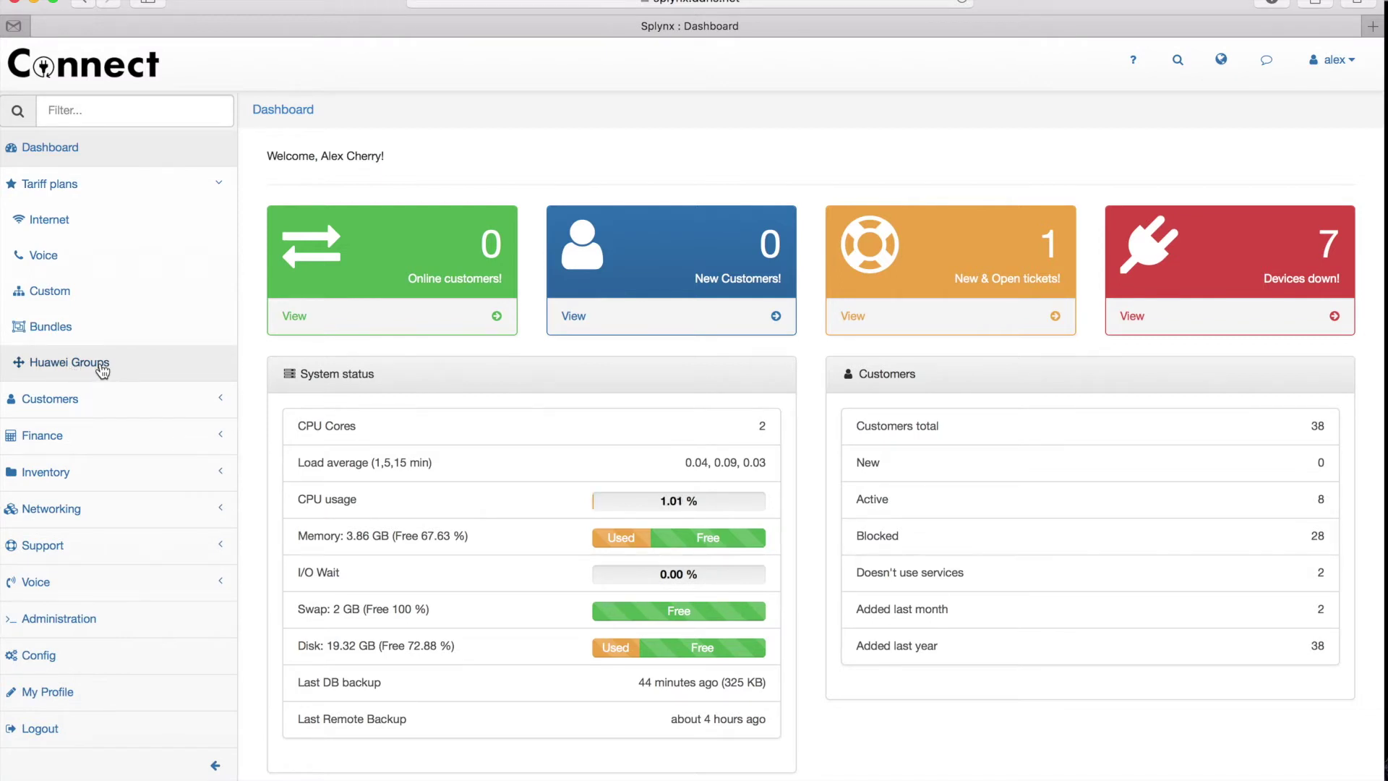
{"action": "left_click", "coordinate": [143, 517]}
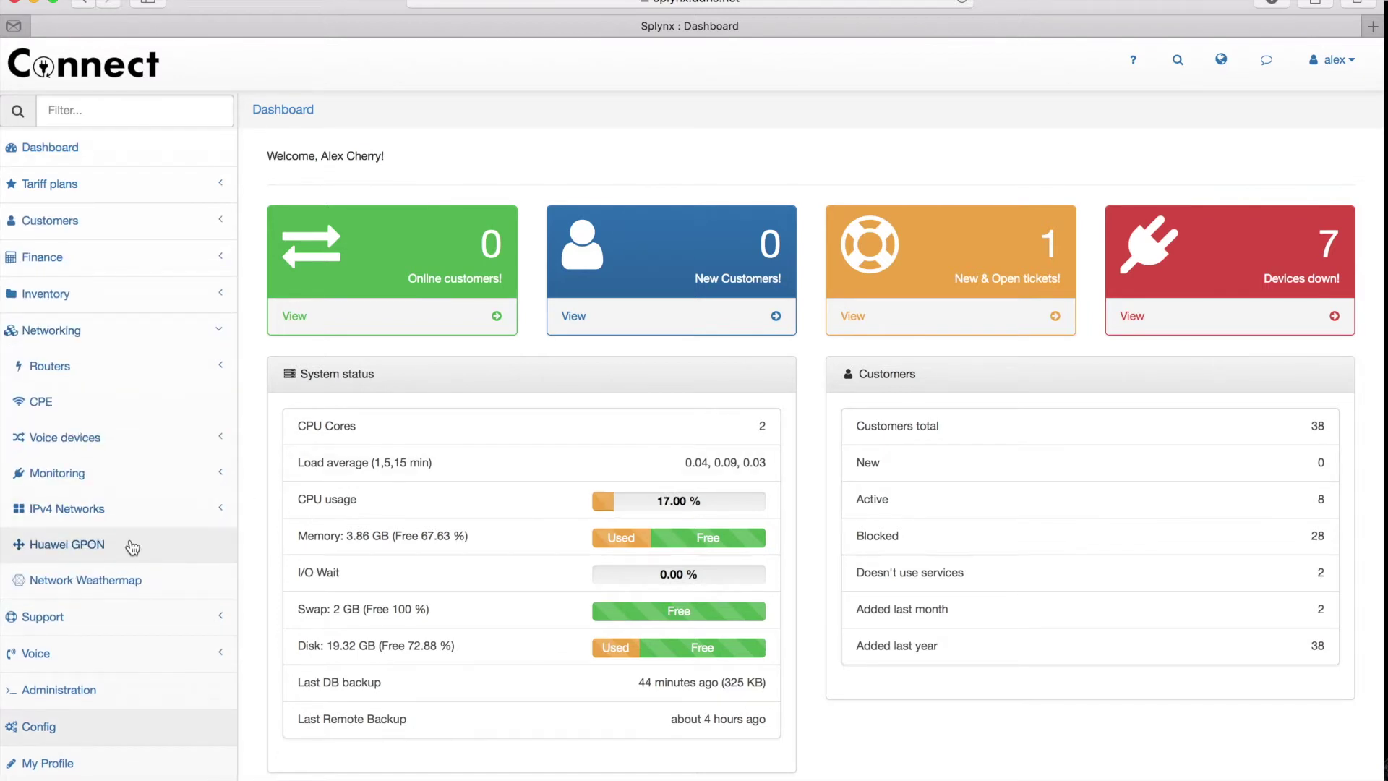
{"action": "left_click", "coordinate": [132, 547]}
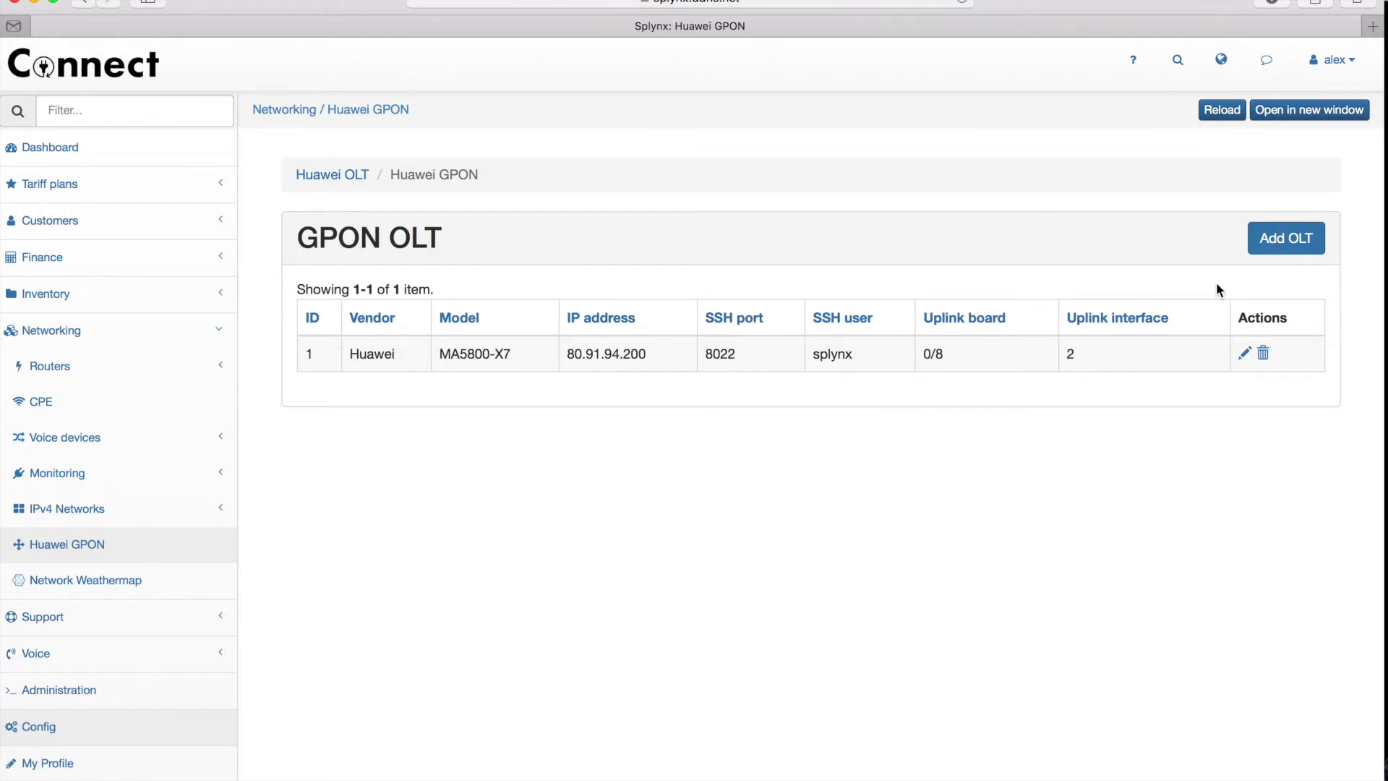
Open the MA5800-X7 OLT's edit form and look over its SSH and uplink board 0/8 settings
{"action": "left_click", "coordinate": [1244, 355]}
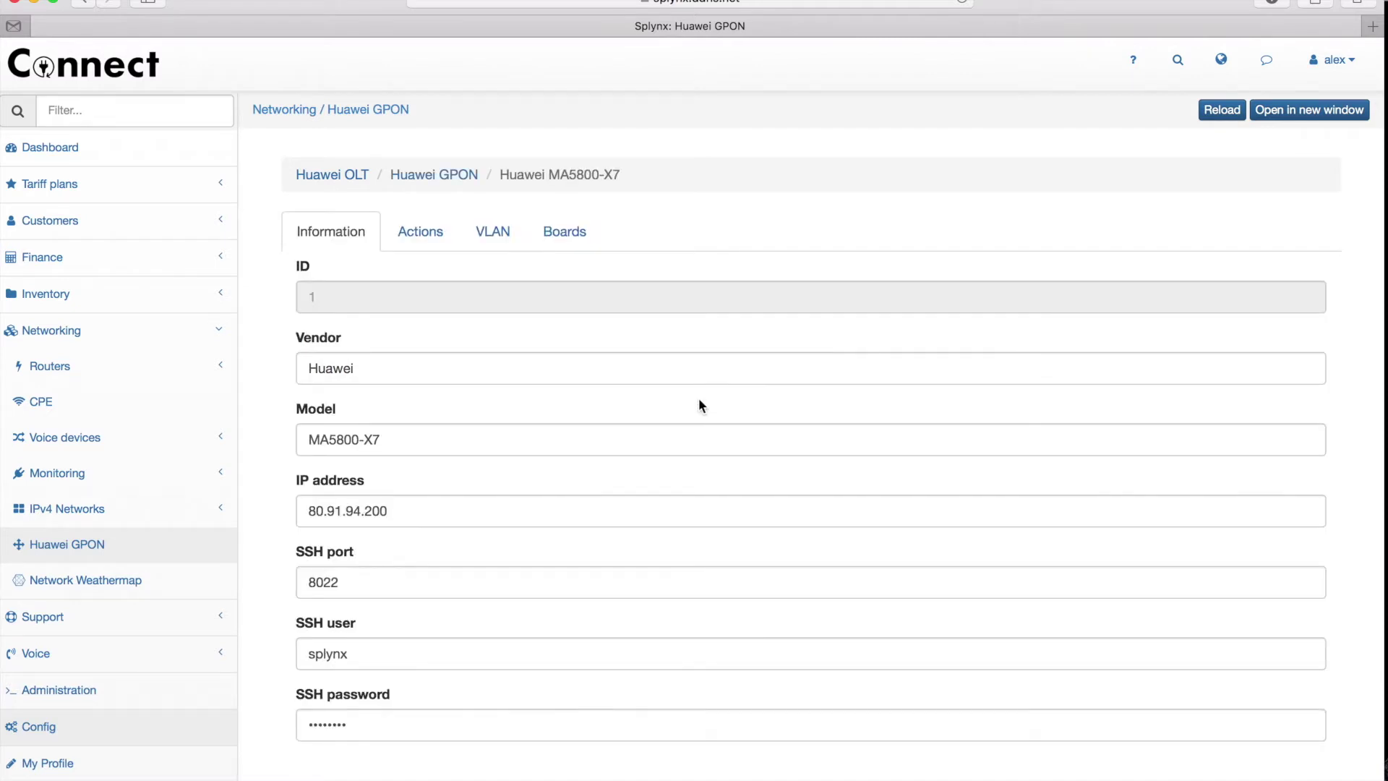
{"action": "scroll", "coordinate": [517, 614], "scroll_direction": "down", "scroll_amount": 5}
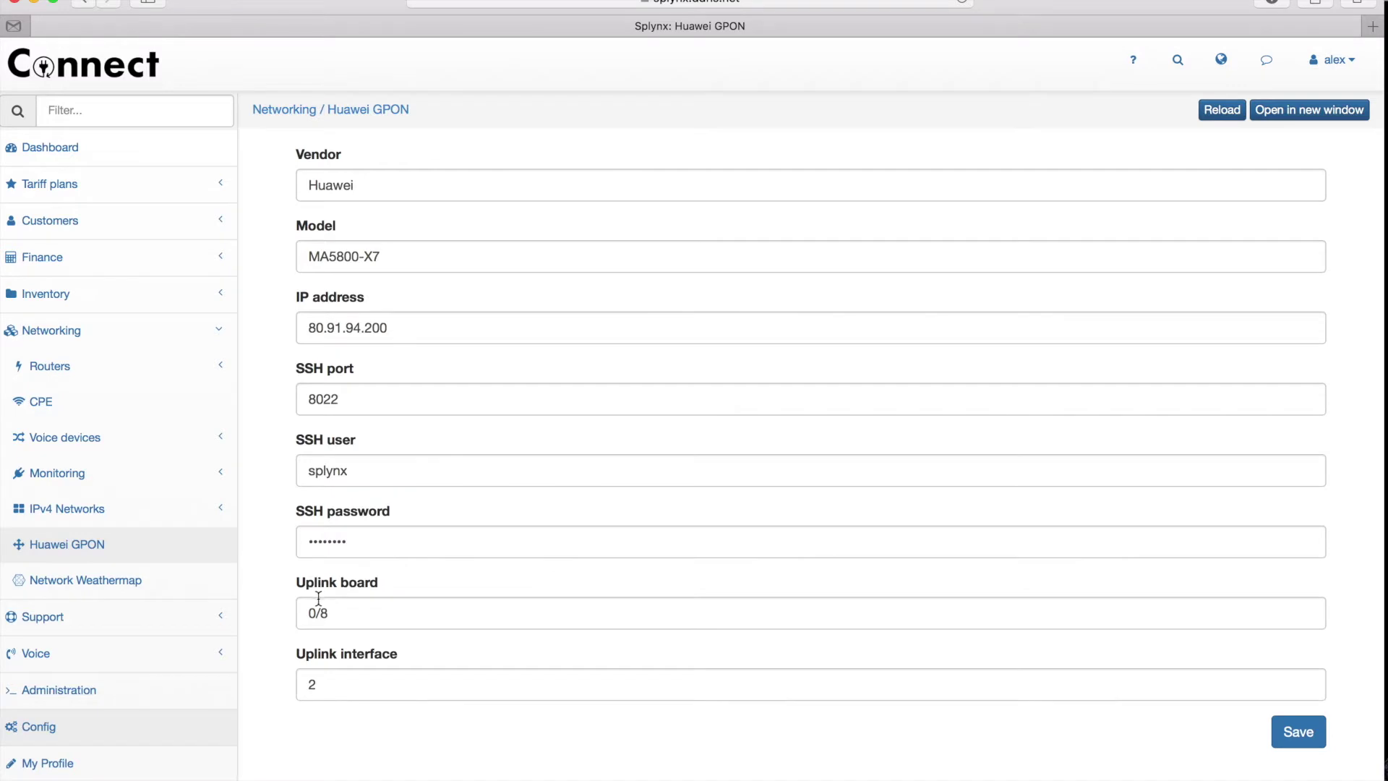
{"action": "scroll", "coordinate": [412, 675], "scroll_direction": "up", "scroll_amount": 5}
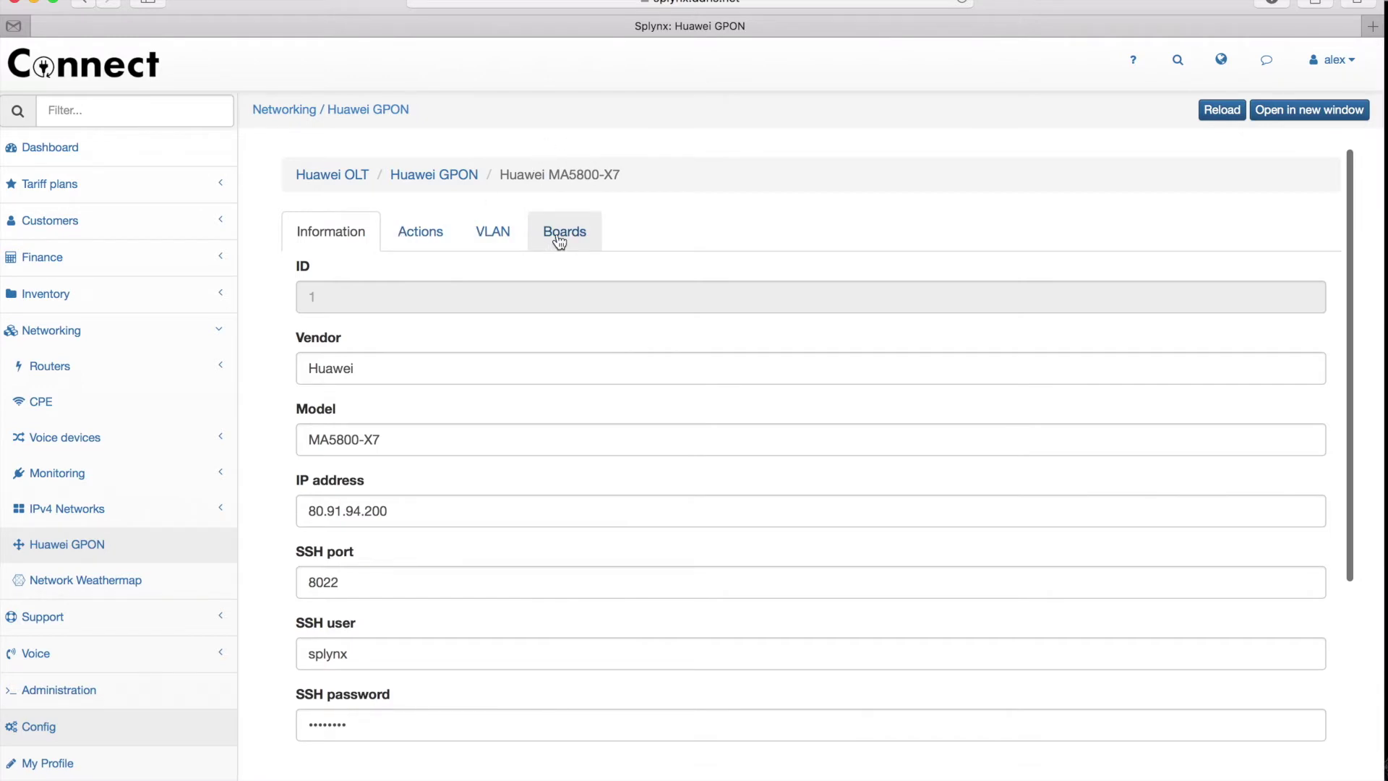
Check the GPON_40_M internet plan's 40000 download and upload speeds
{"action": "left_click", "coordinate": [126, 198]}
{"action": "left_click", "coordinate": [102, 219]}
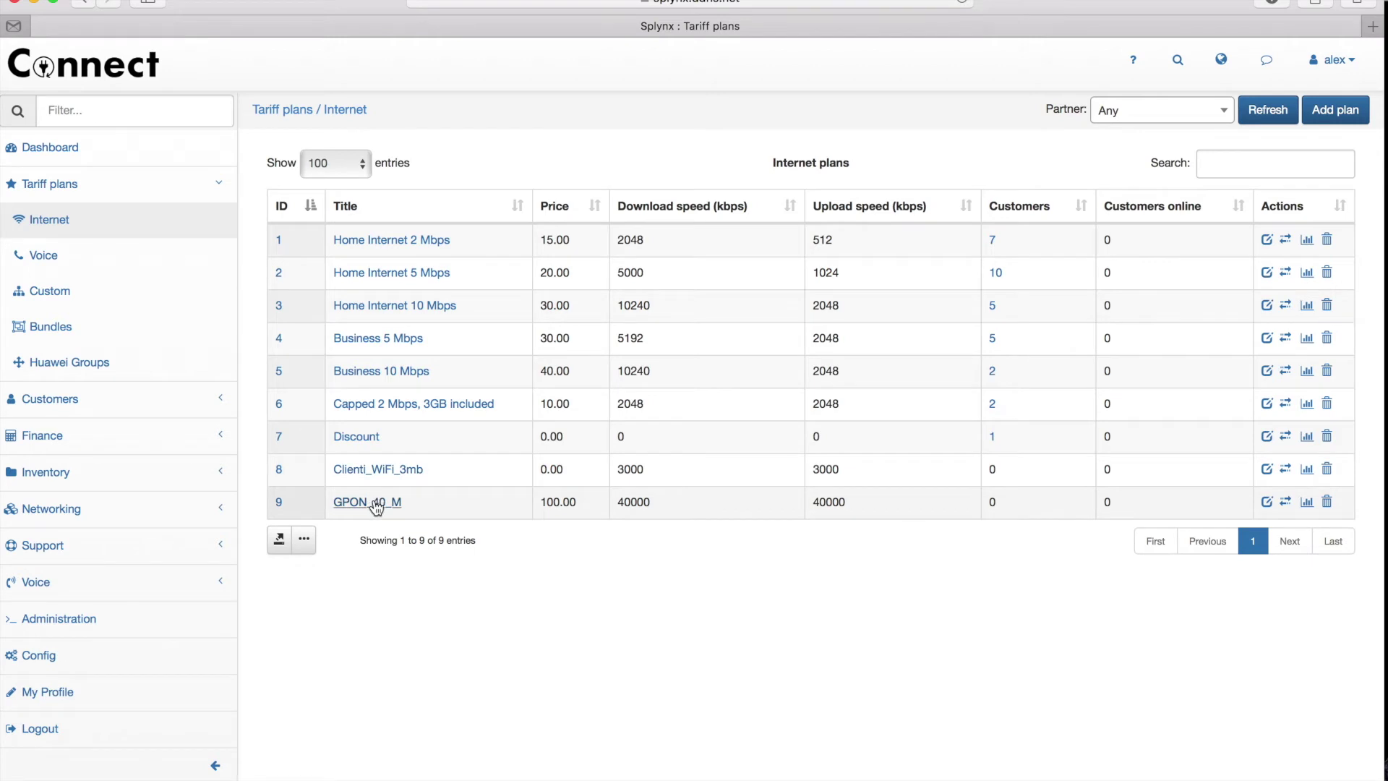
{"action": "double_click", "coordinate": [620, 502]}
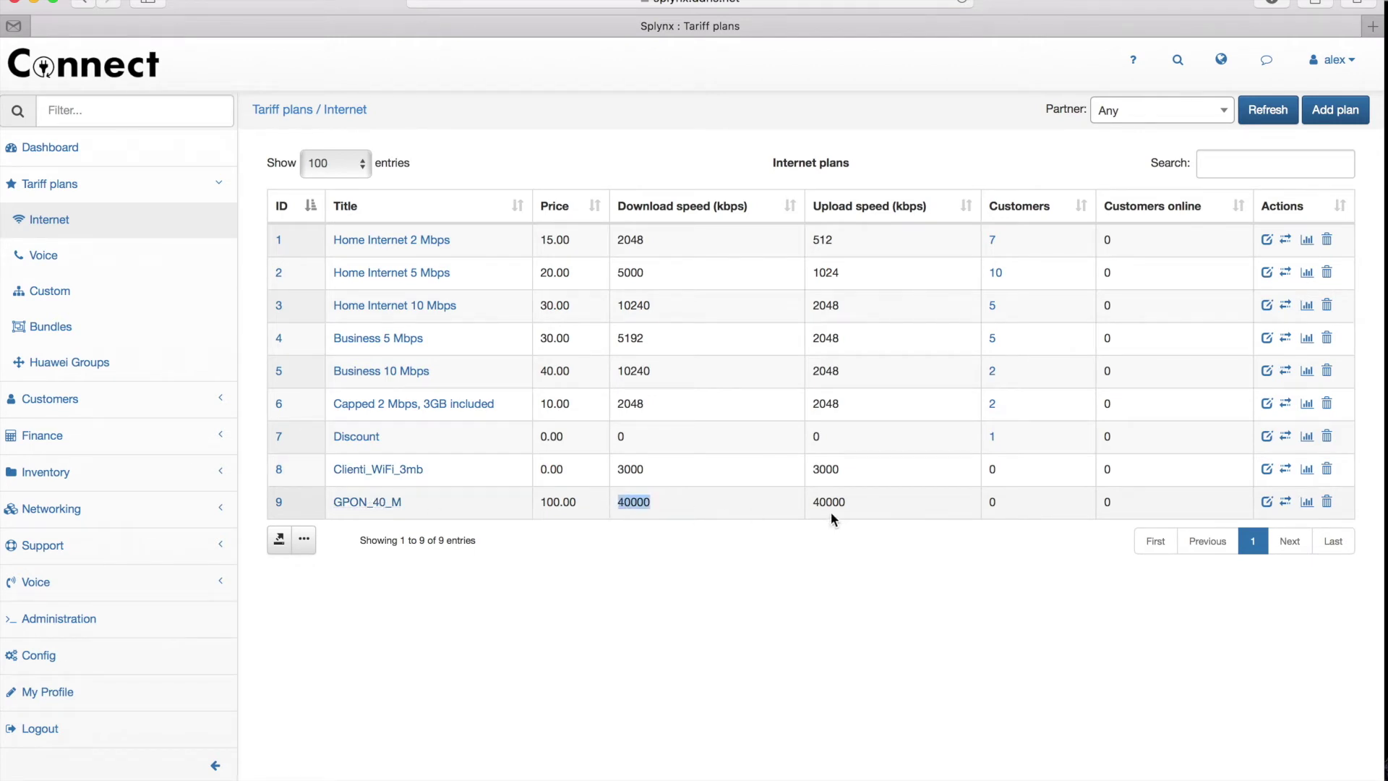
{"action": "double_click", "coordinate": [832, 501]}
{"action": "left_click", "coordinate": [817, 505]}
Inspect GPON VOICE's 2048 bandwidth and priority 1 without saving, then list the custom plans
{"action": "left_click", "coordinate": [67, 257]}
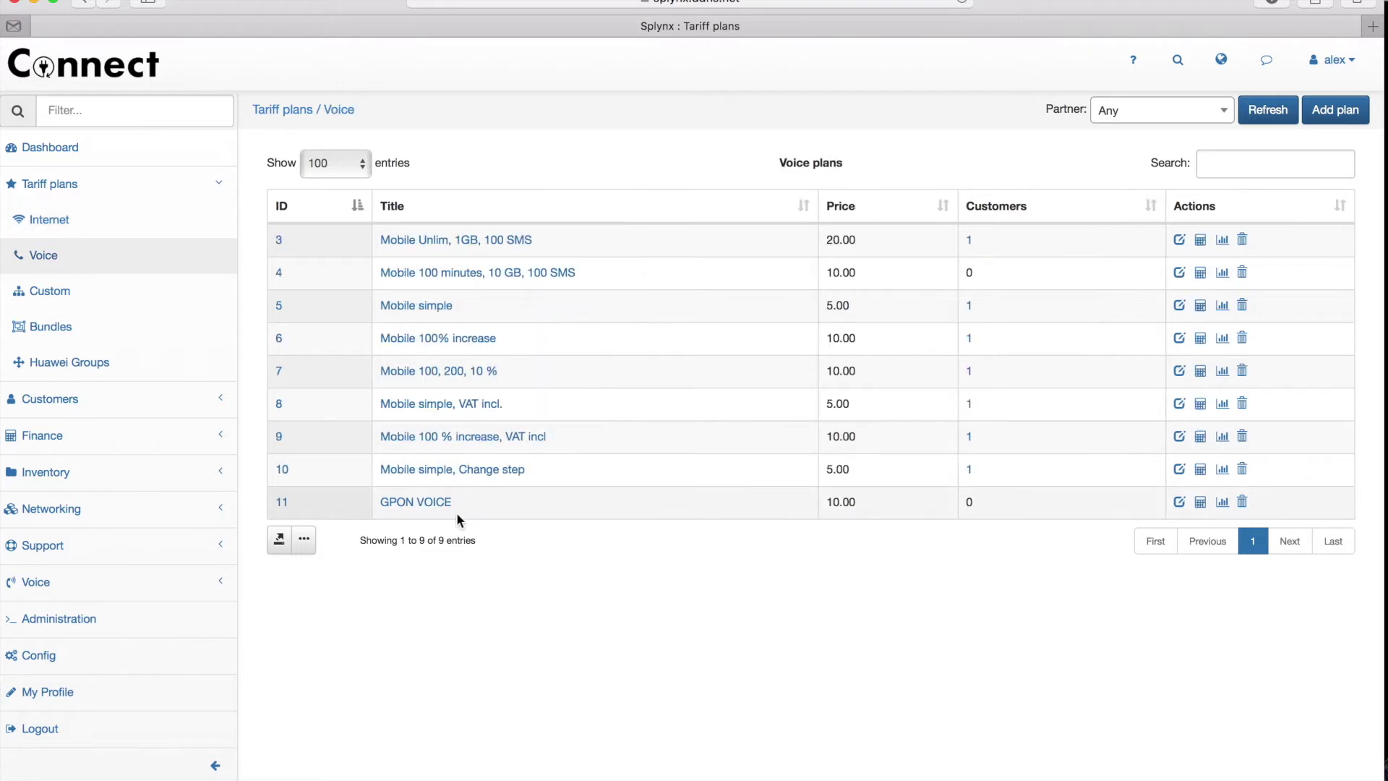
{"action": "left_click_drag", "start_coordinate": [403, 505], "coordinate": [1160, 534]}
{"action": "left_click", "coordinate": [1181, 503]}
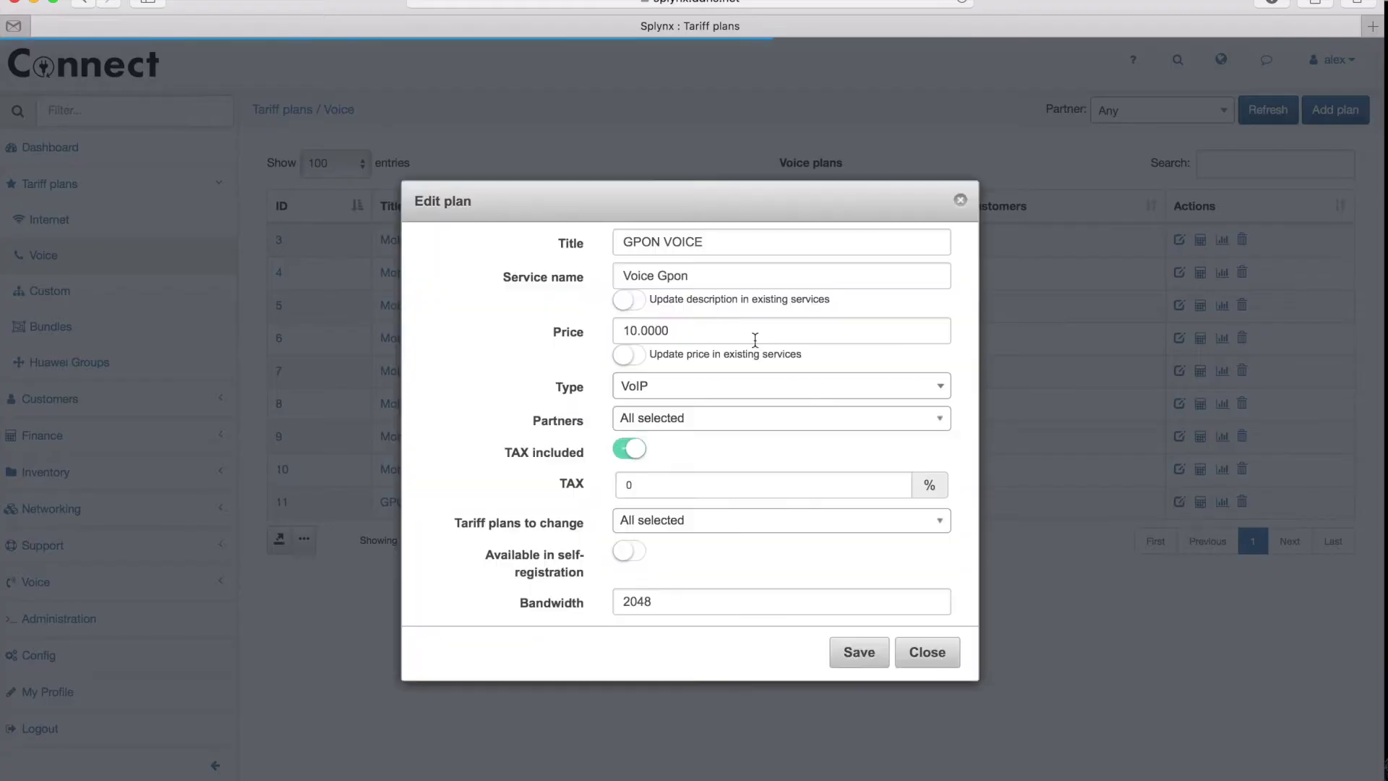
{"action": "scroll", "coordinate": [650, 506], "scroll_direction": "down", "scroll_amount": 2}
{"action": "double_click", "coordinate": [563, 547]}
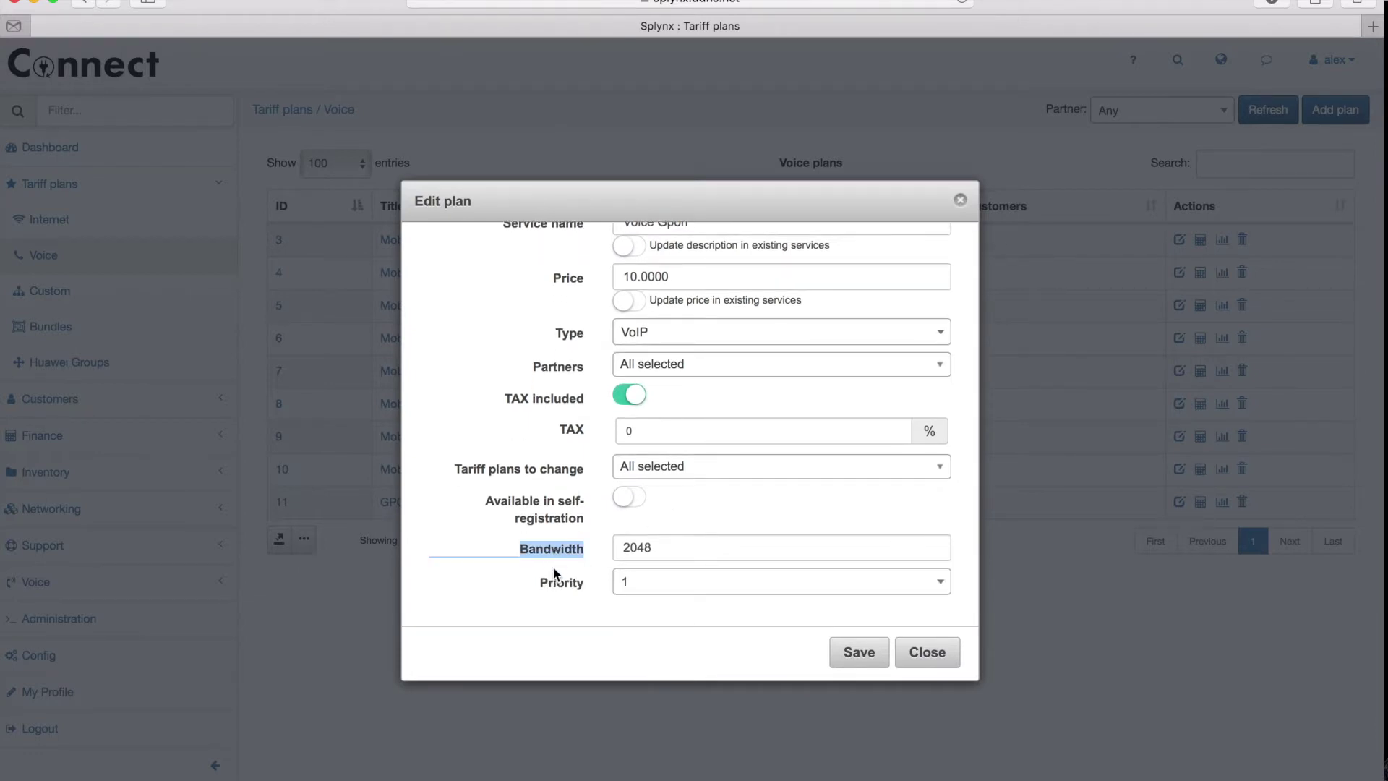
{"action": "double_click", "coordinate": [555, 582]}
{"action": "left_click", "coordinate": [650, 584]}
{"action": "scroll", "coordinate": [666, 505], "scroll_direction": "down", "scroll_amount": 2}
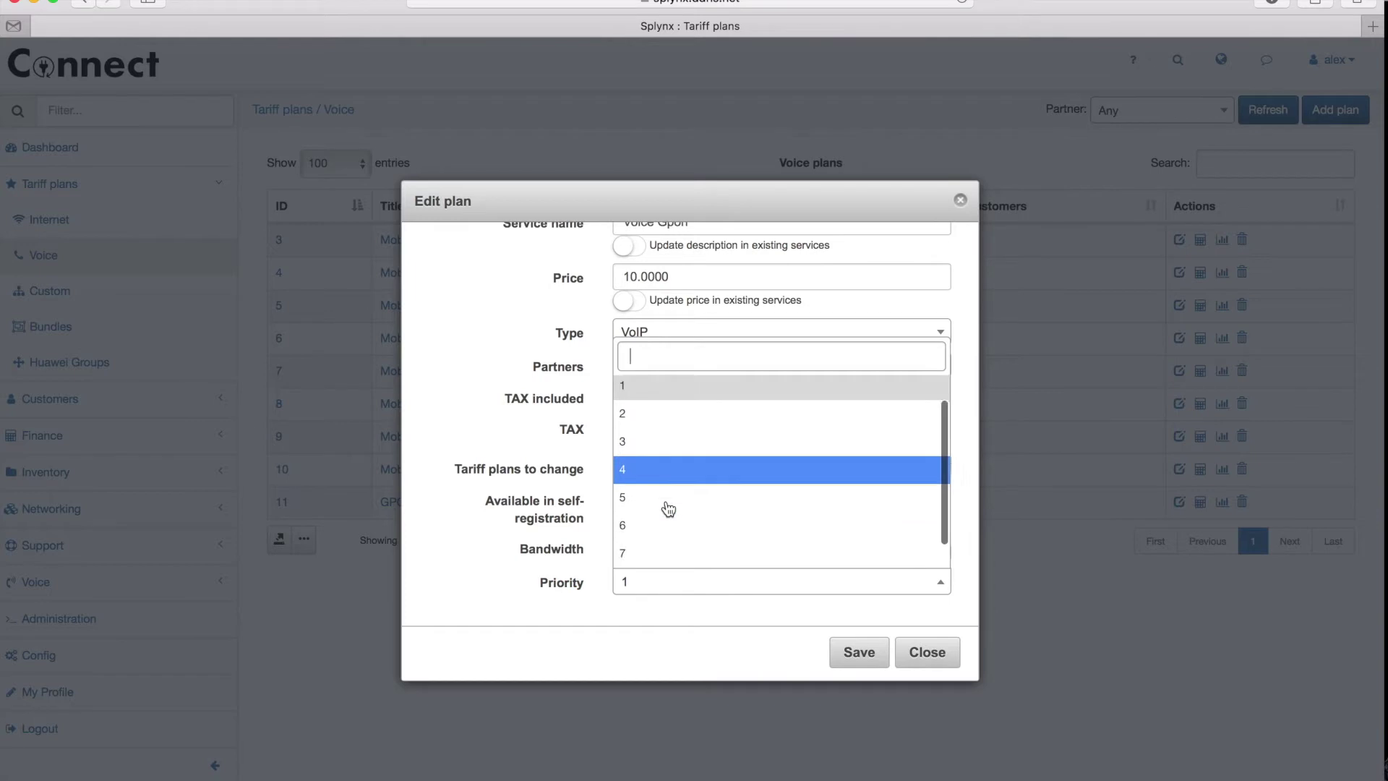
{"action": "left_click", "coordinate": [475, 542]}
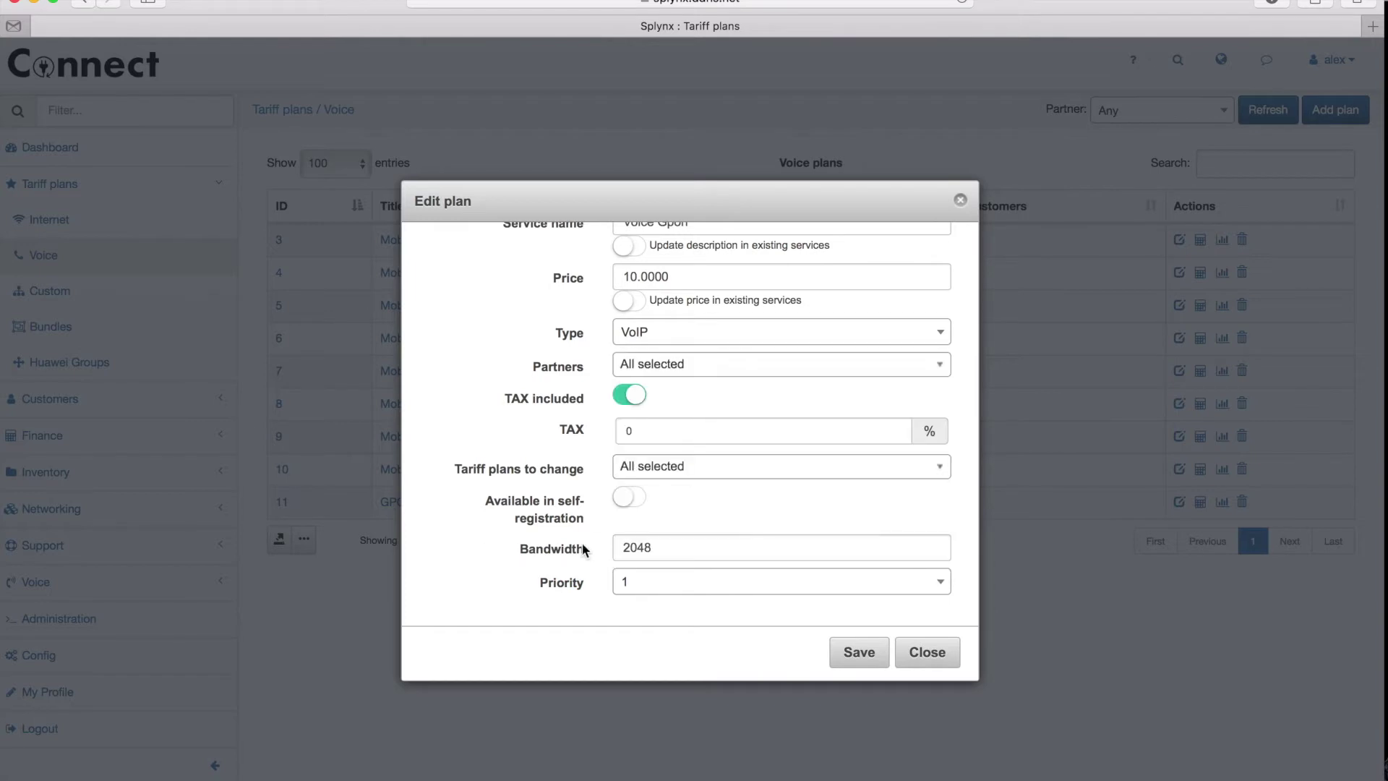
{"action": "left_click", "coordinate": [933, 654]}
{"action": "left_click", "coordinate": [98, 296]}
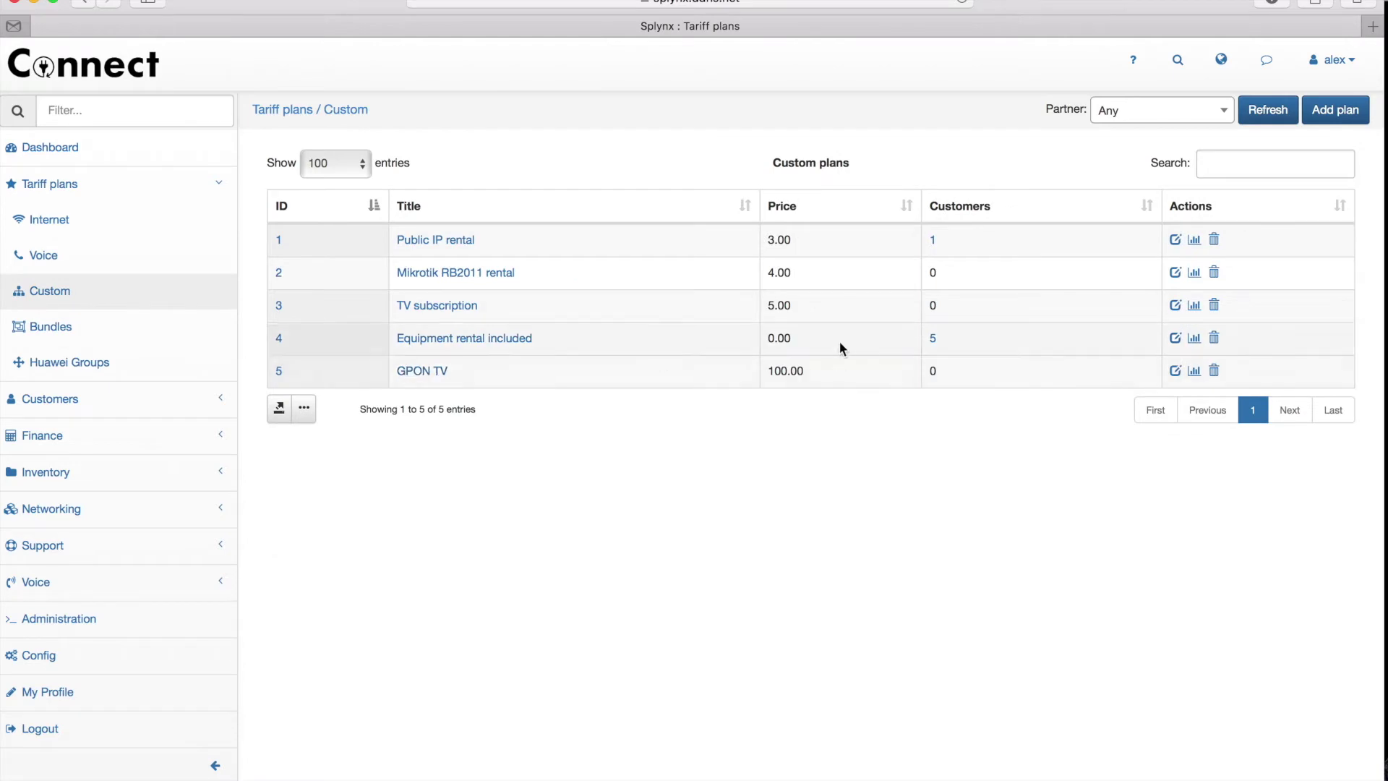
{"action": "left_click", "coordinate": [1175, 372]}
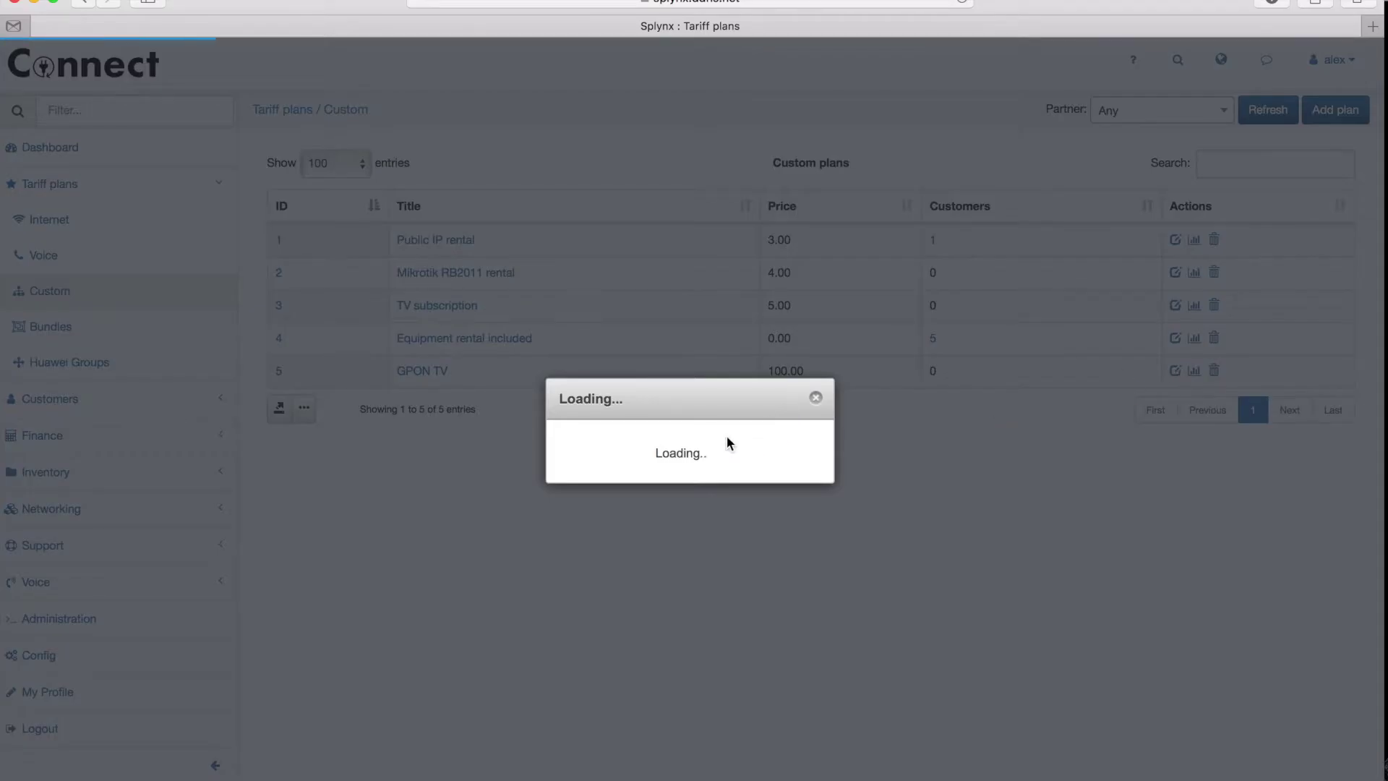
{"action": "scroll", "coordinate": [589, 389], "scroll_direction": "down", "scroll_amount": 2}
{"action": "scroll", "coordinate": [586, 380], "scroll_direction": "down", "scroll_amount": 3}
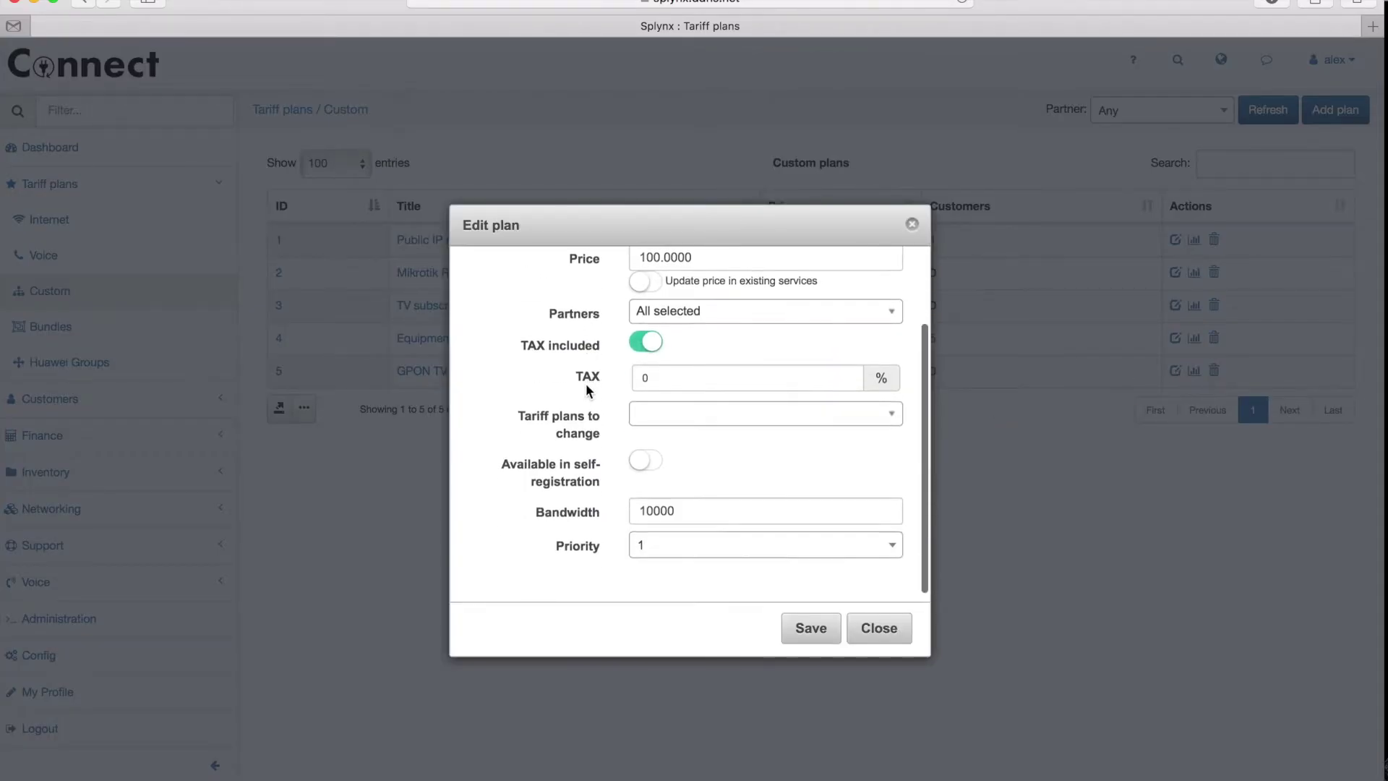
{"action": "double_click", "coordinate": [576, 513]}
{"action": "double_click", "coordinate": [566, 548]}
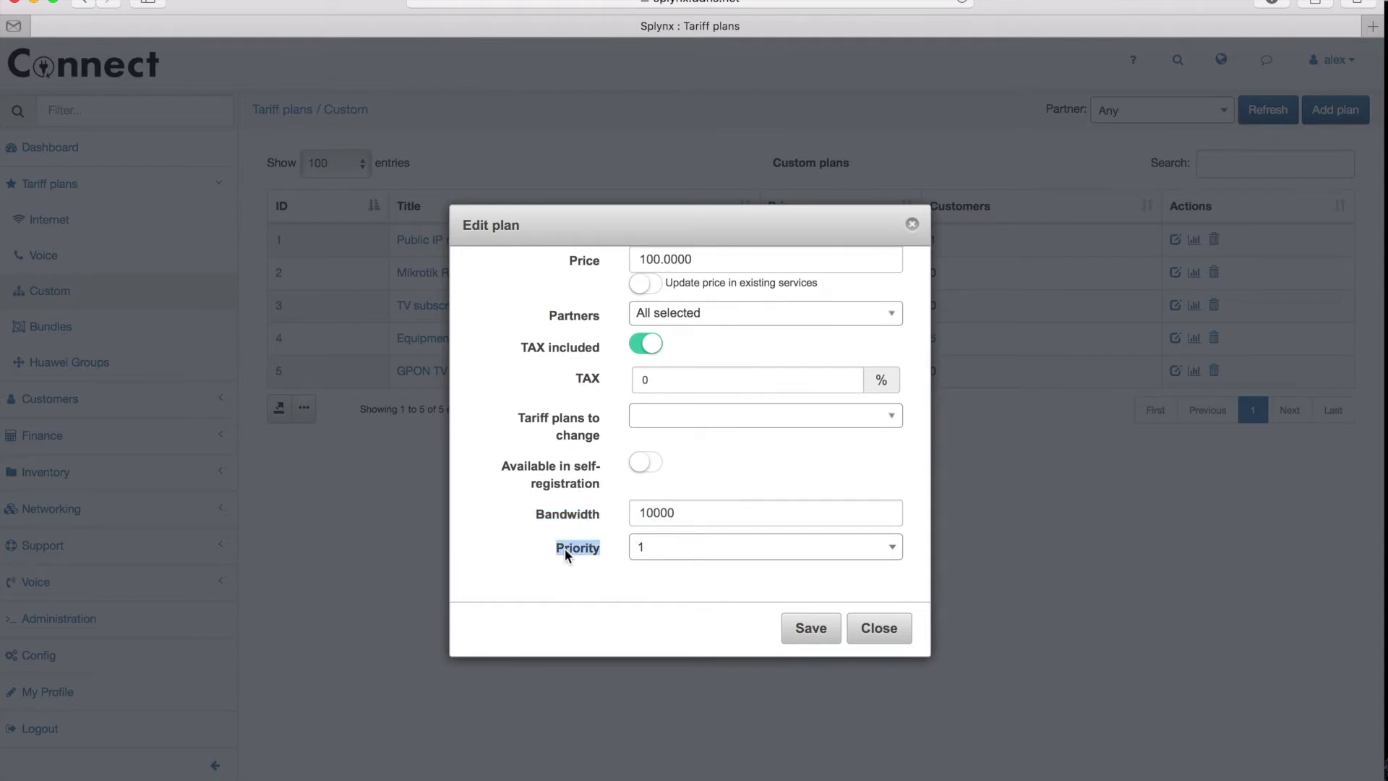
{"action": "left_click", "coordinate": [597, 555]}
{"action": "left_click", "coordinate": [879, 627]}
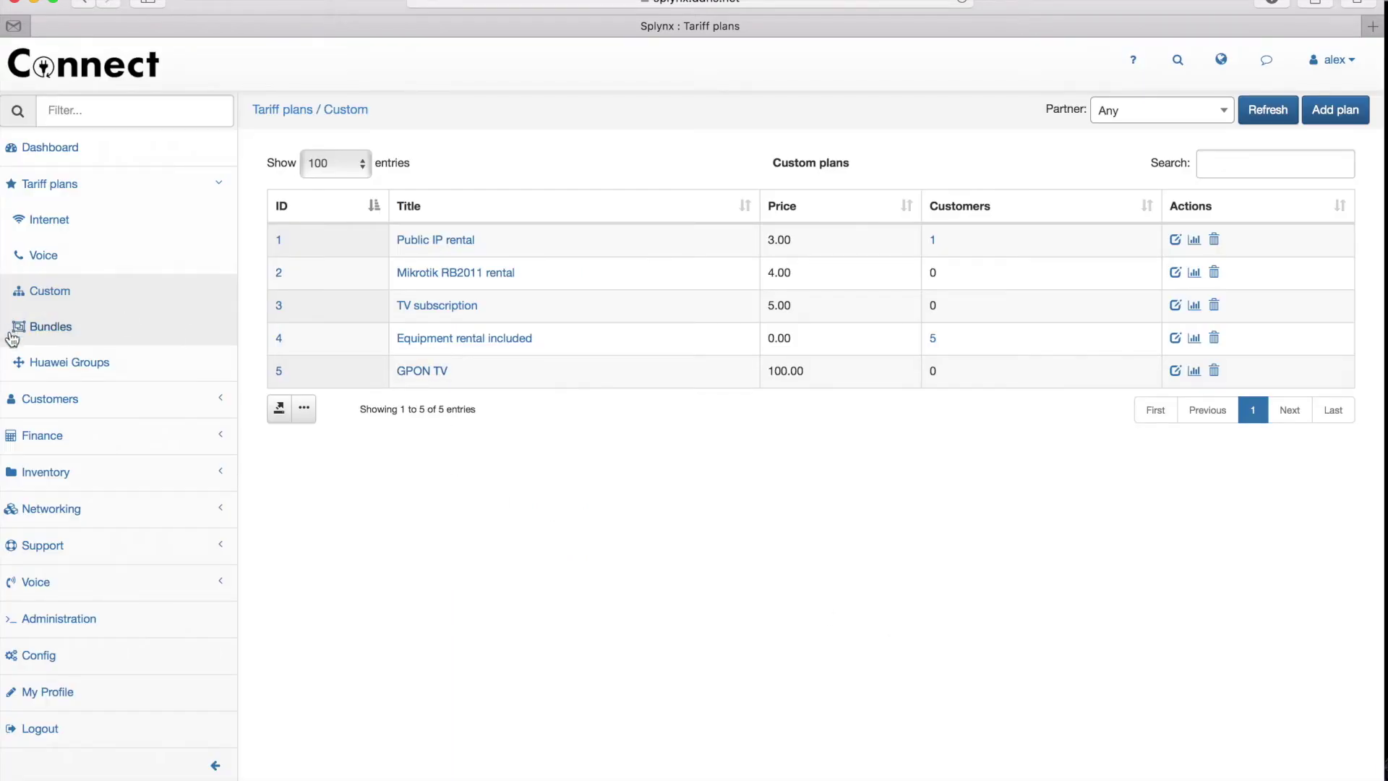
Start a new GPON group titled GPON_TEST with GPON_40_M as its internet tariff
{"action": "left_click", "coordinate": [82, 368]}
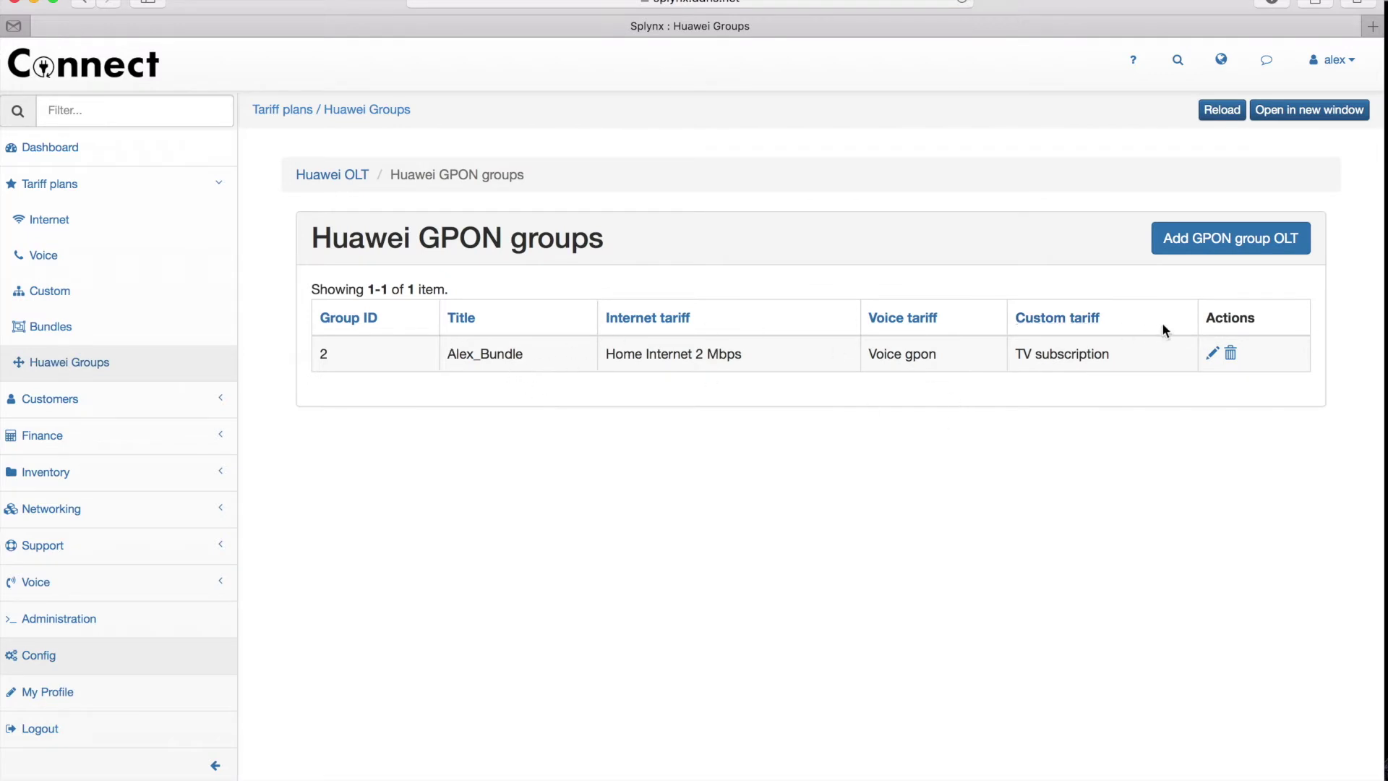
{"action": "left_click", "coordinate": [1223, 245]}
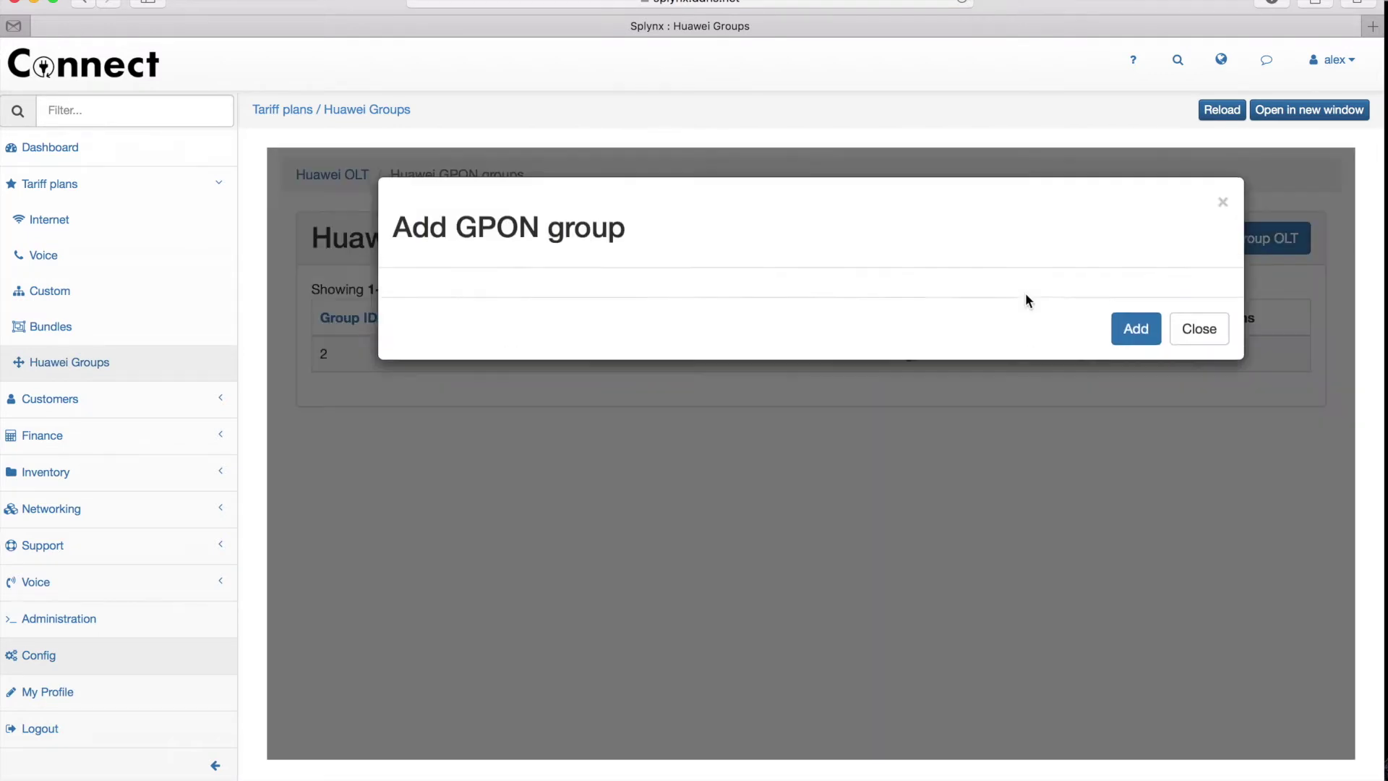
{"action": "left_click", "coordinate": [521, 322]}
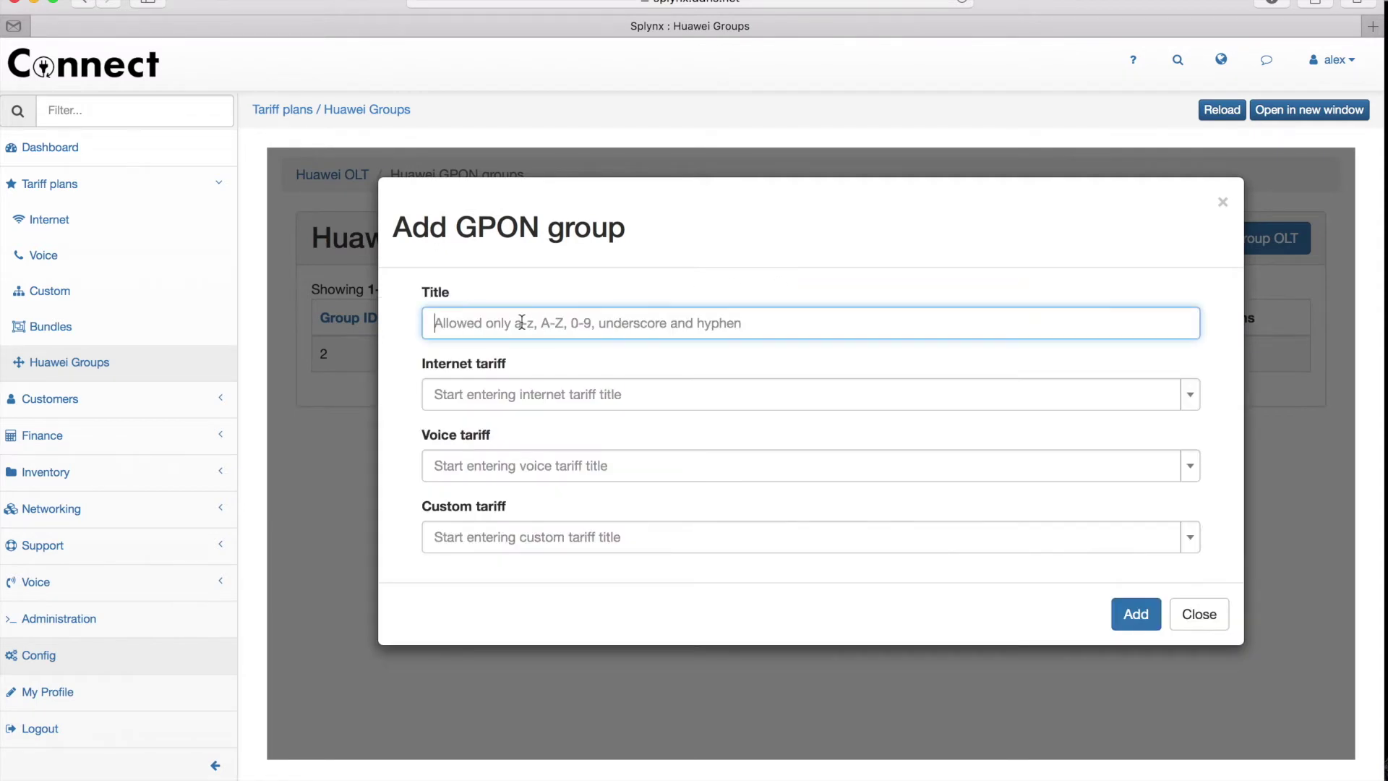
{"action": "type", "text": "GPON_TEST"}
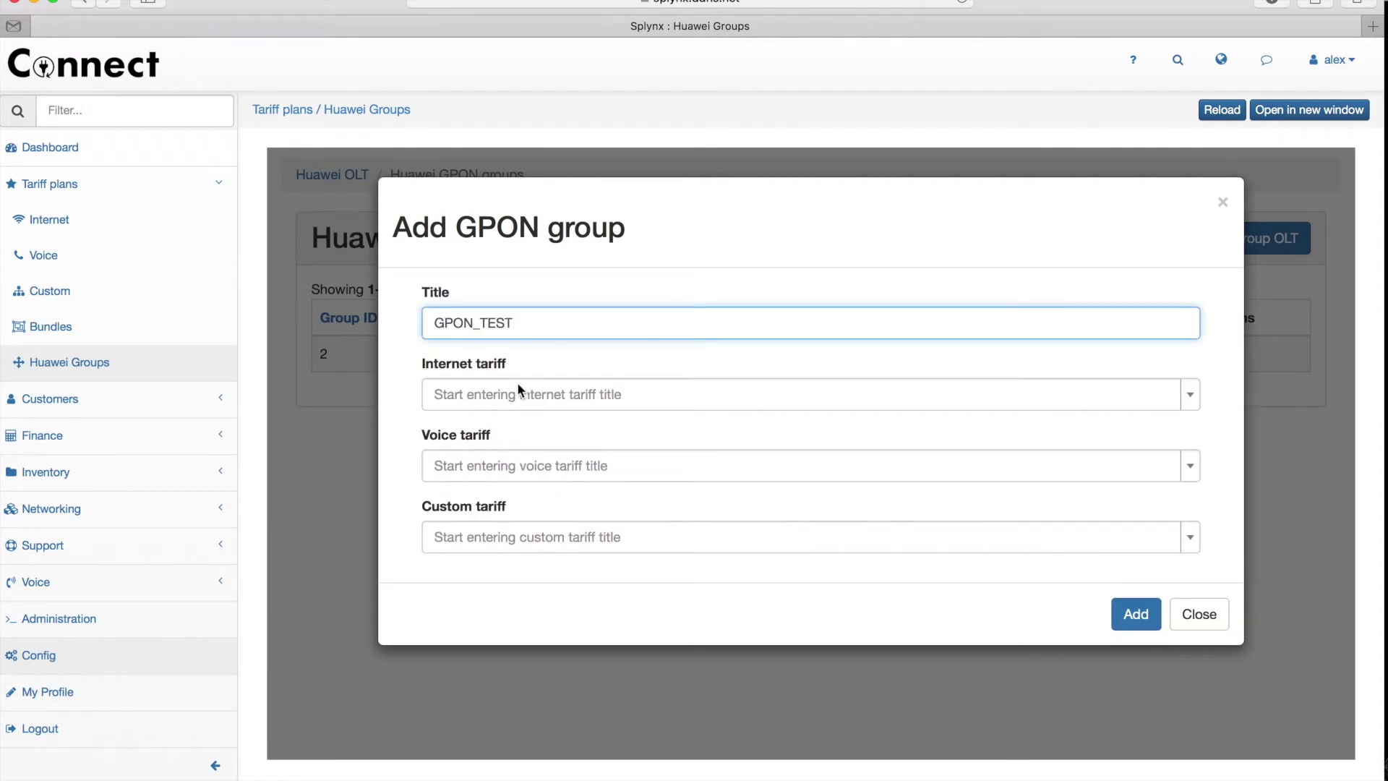
{"action": "left_click", "coordinate": [518, 387]}
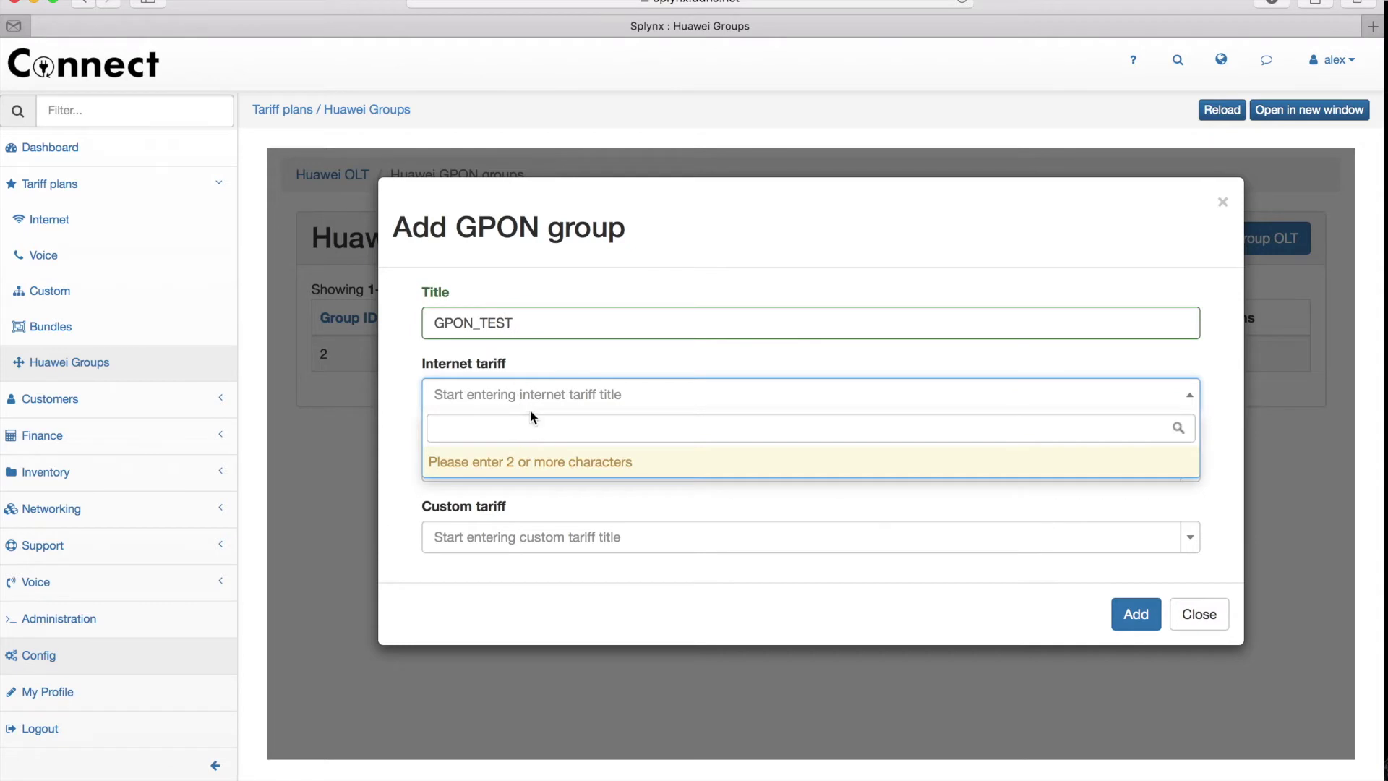
{"action": "type", "text": "GPON"}
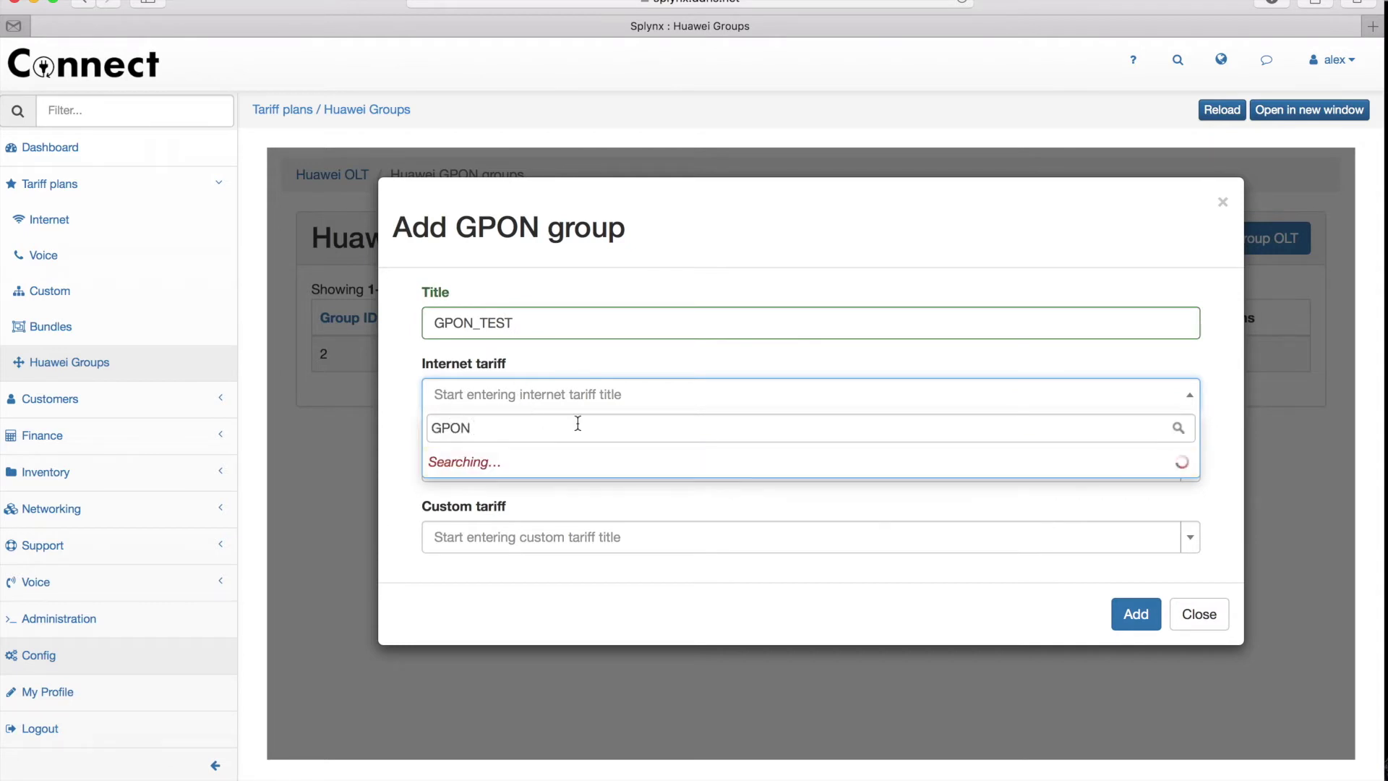
{"action": "left_click", "coordinate": [511, 466]}
Add GPON VOICE as the voice tariff and GPON TV as the custom tariff, then create the group
{"action": "left_click", "coordinate": [509, 472]}
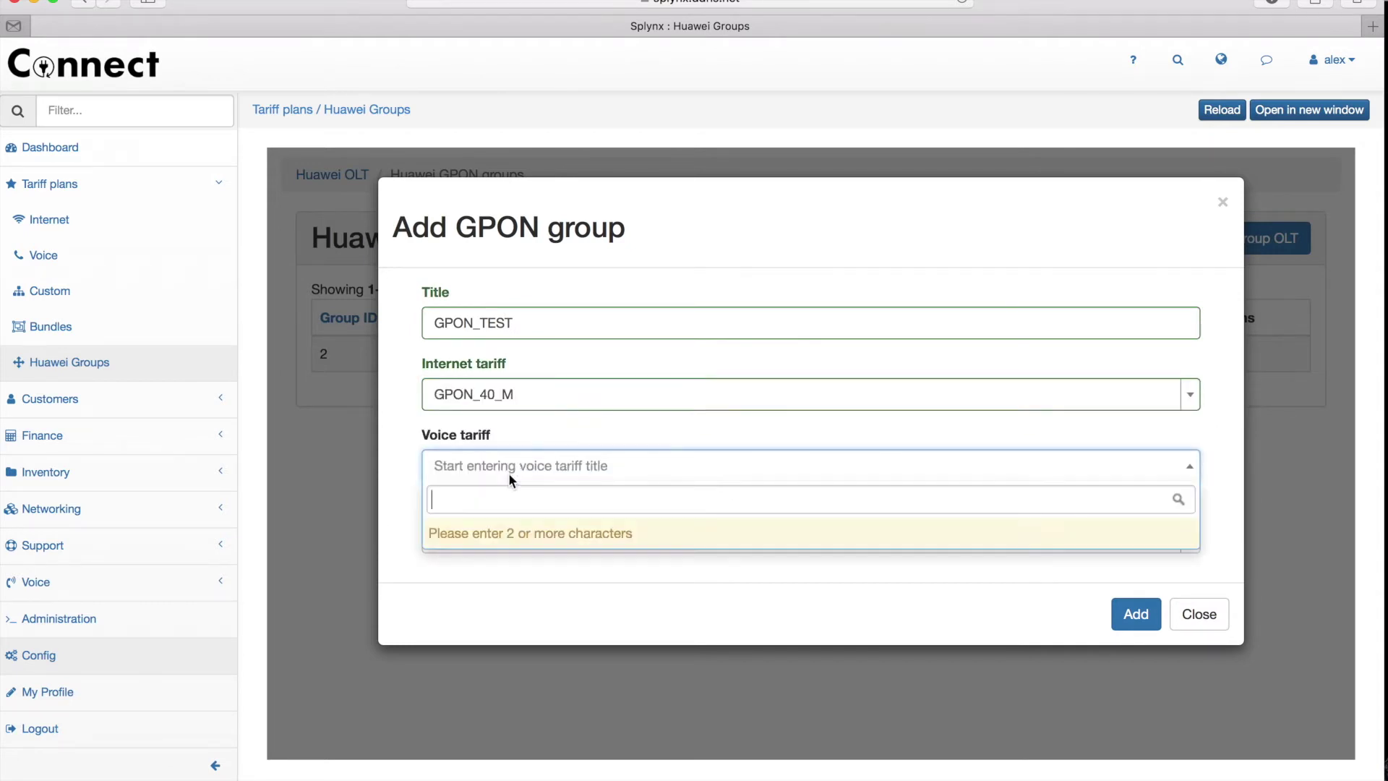
{"action": "type", "text": "GPON"}
{"action": "left_click", "coordinate": [519, 539]}
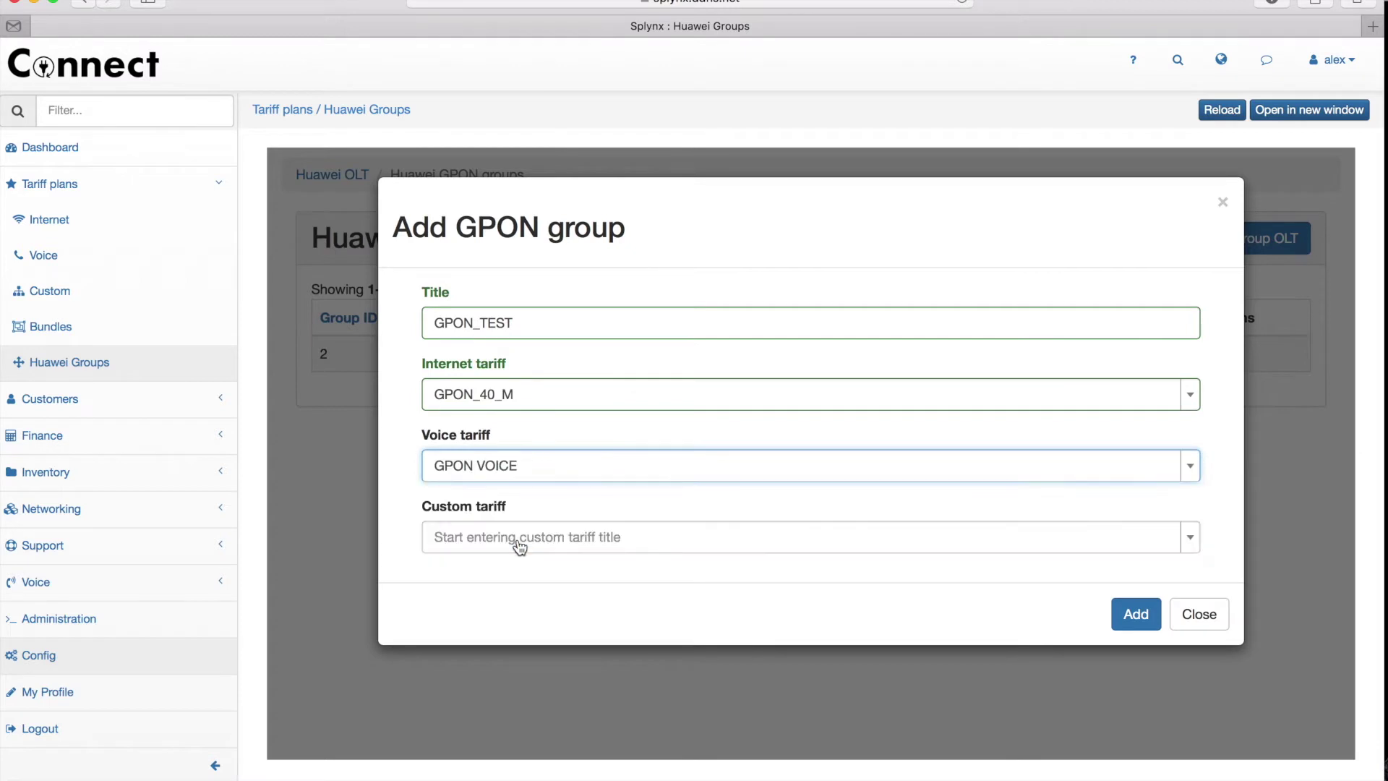
{"action": "left_click", "coordinate": [518, 542]}
{"action": "type", "text": "GPON"}
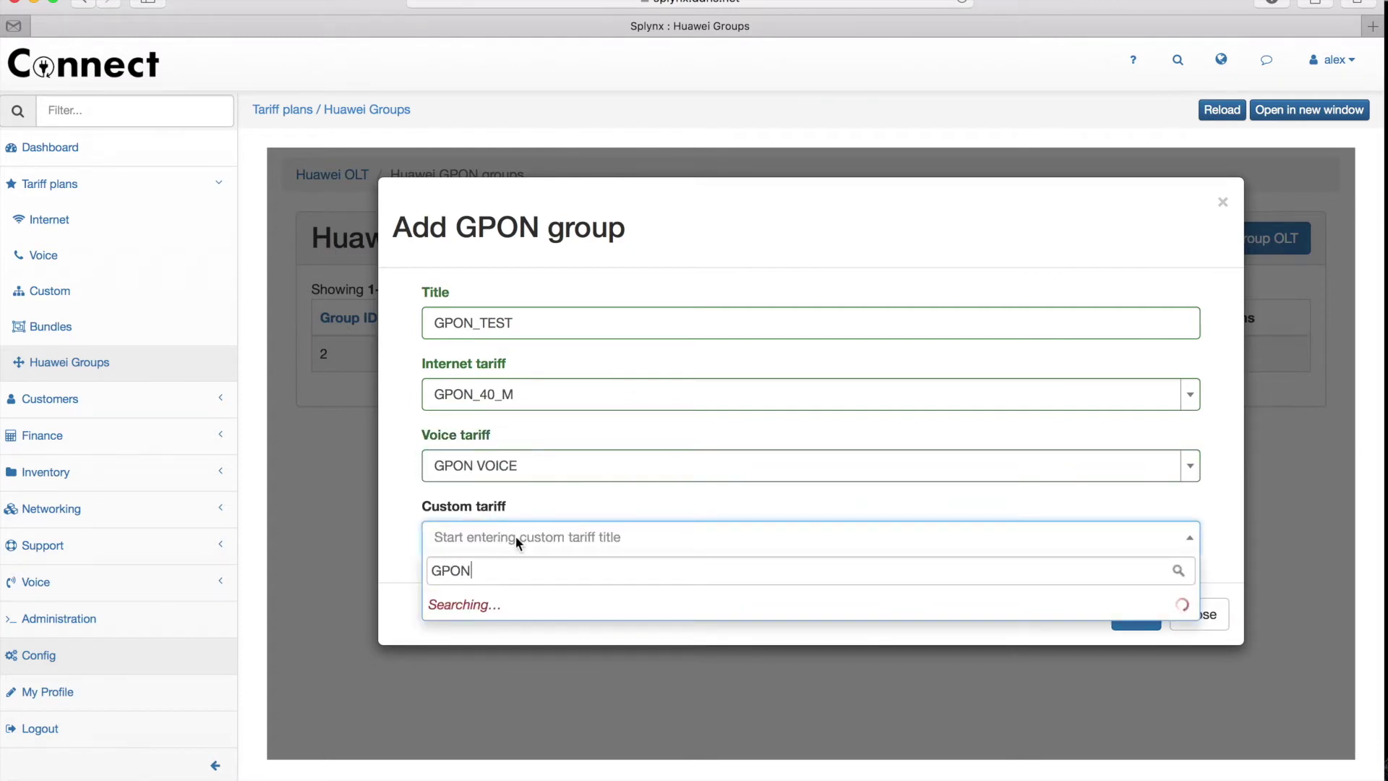
{"action": "left_click", "coordinate": [520, 605]}
{"action": "scroll", "coordinate": [614, 405], "scroll_direction": "down", "scroll_amount": 2}
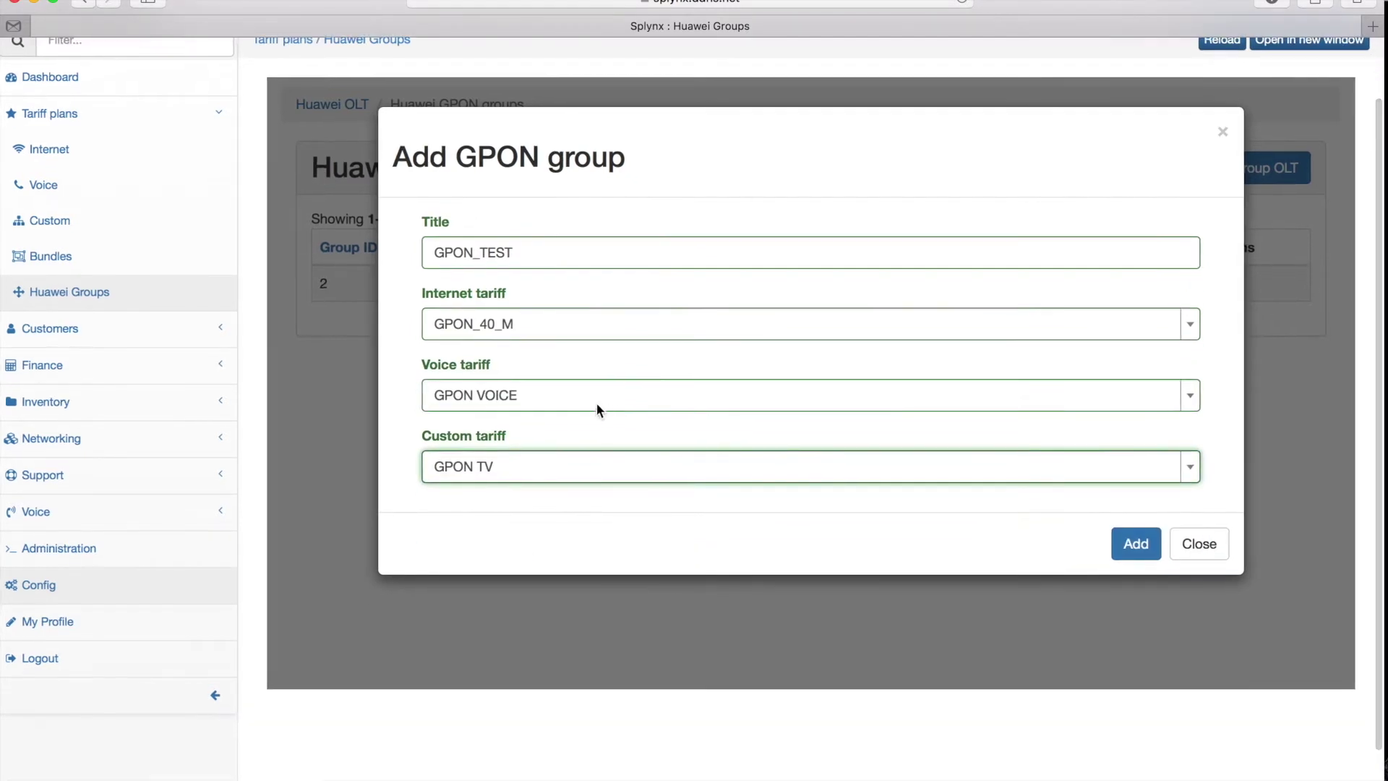
{"action": "left_click", "coordinate": [1114, 552]}
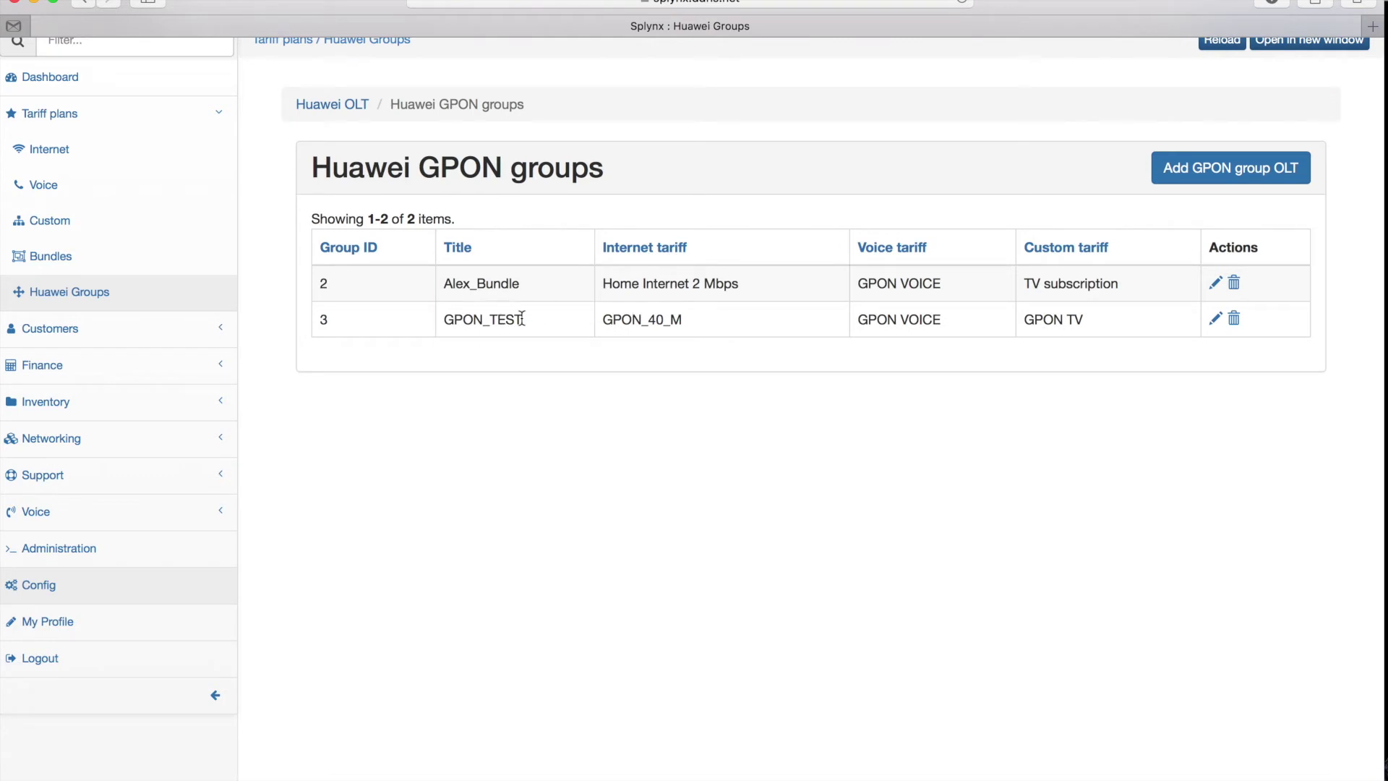
{"action": "scroll", "coordinate": [650, 319], "scroll_direction": "up", "scroll_amount": 1}
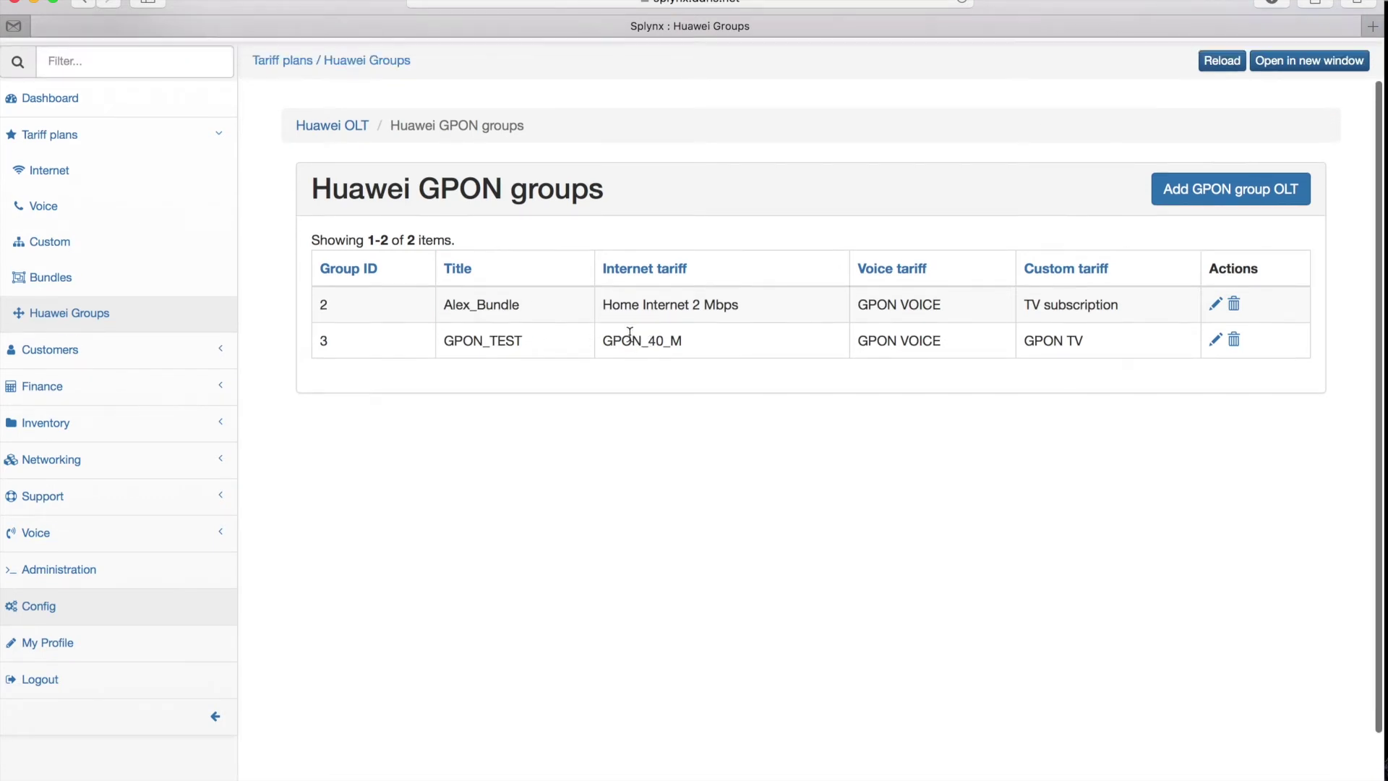
{"action": "left_click", "coordinate": [1235, 303]}
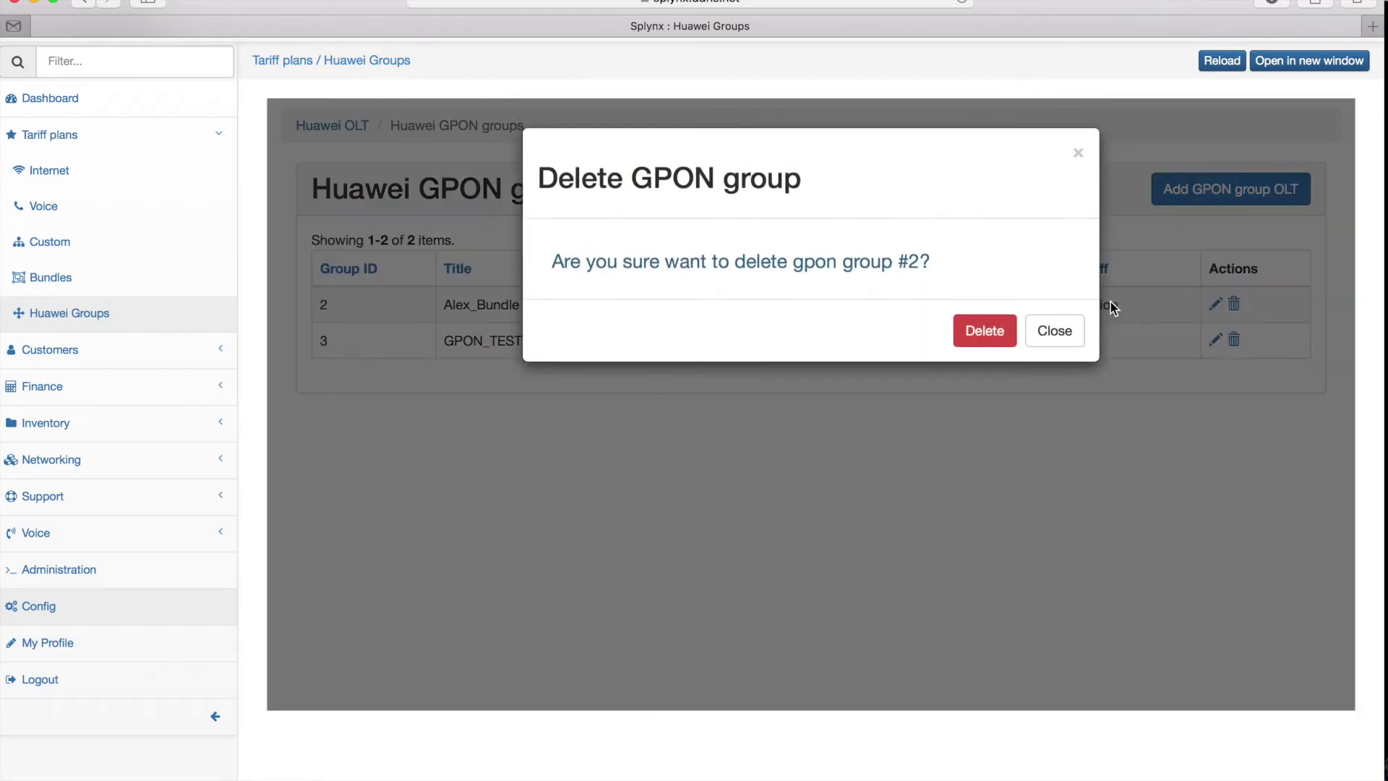
{"action": "left_click", "coordinate": [1060, 333]}
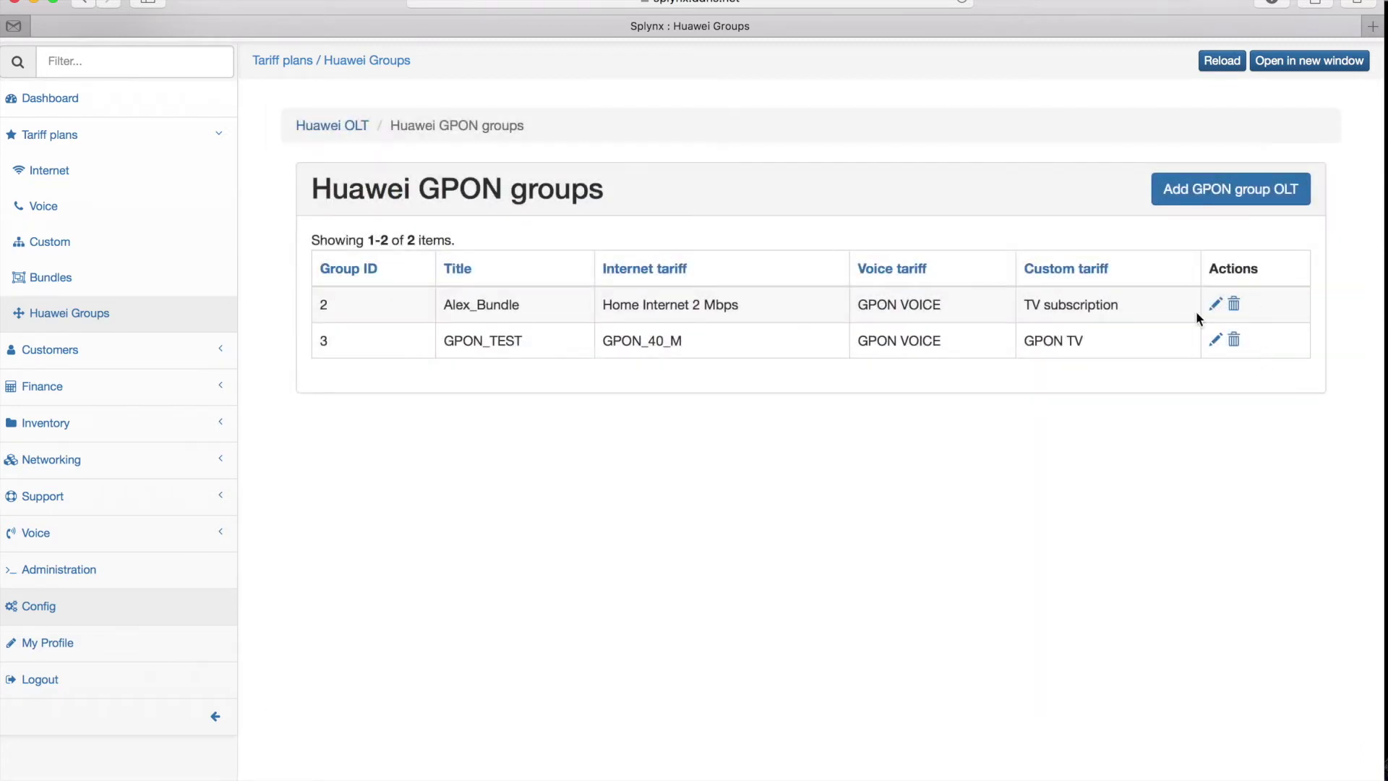
{"action": "scroll", "coordinate": [1095, 376], "scroll_direction": "up", "scroll_amount": 1}
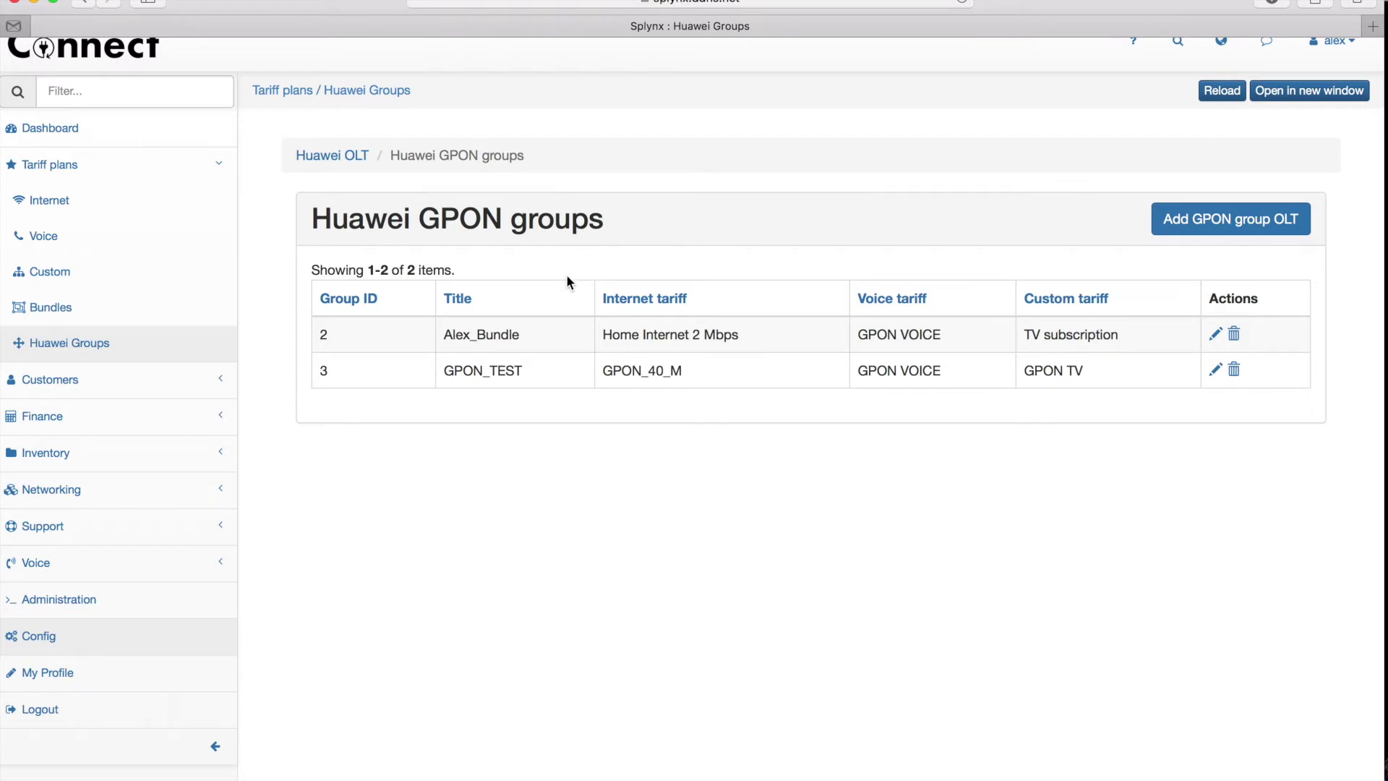
On the OLT's VLAN tab, change the Internet VLAN to 150
{"action": "left_click", "coordinate": [115, 498]}
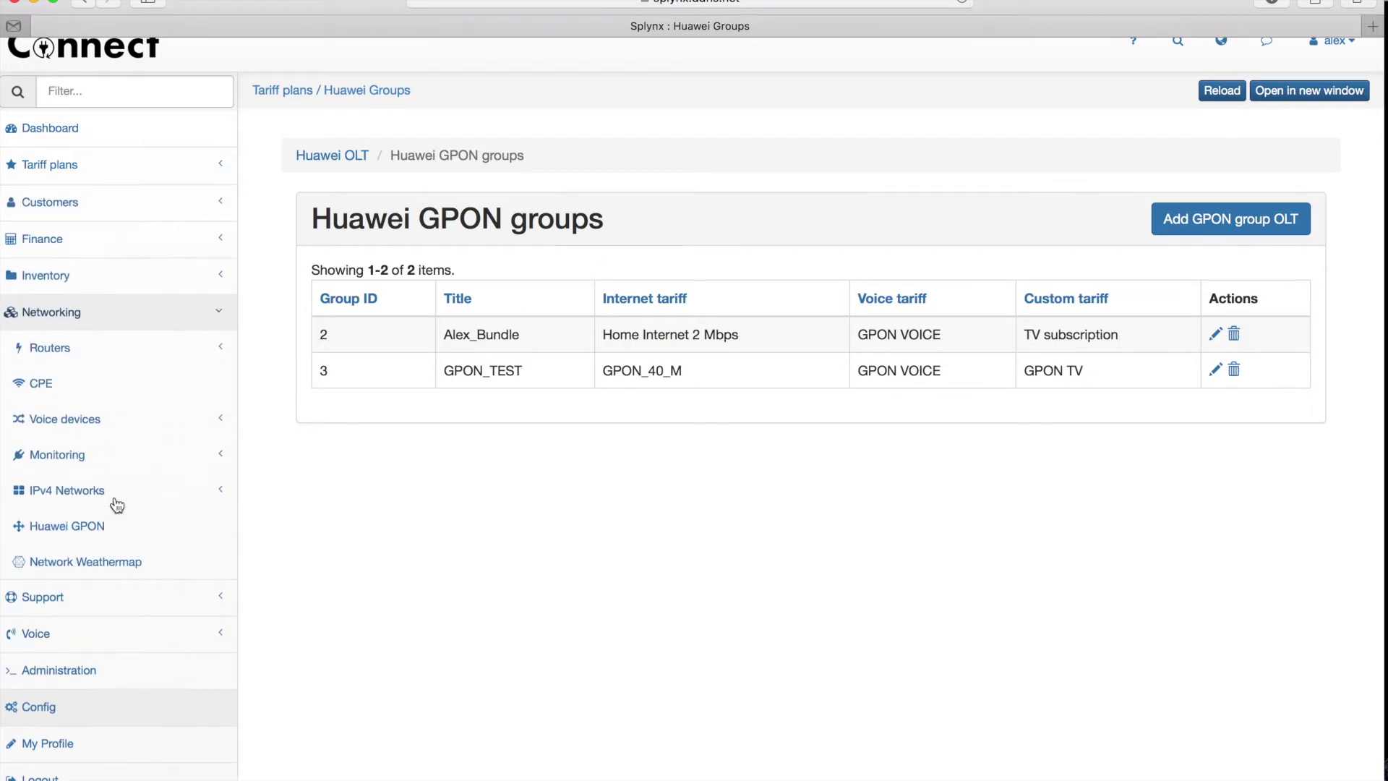
{"action": "left_click", "coordinate": [93, 526]}
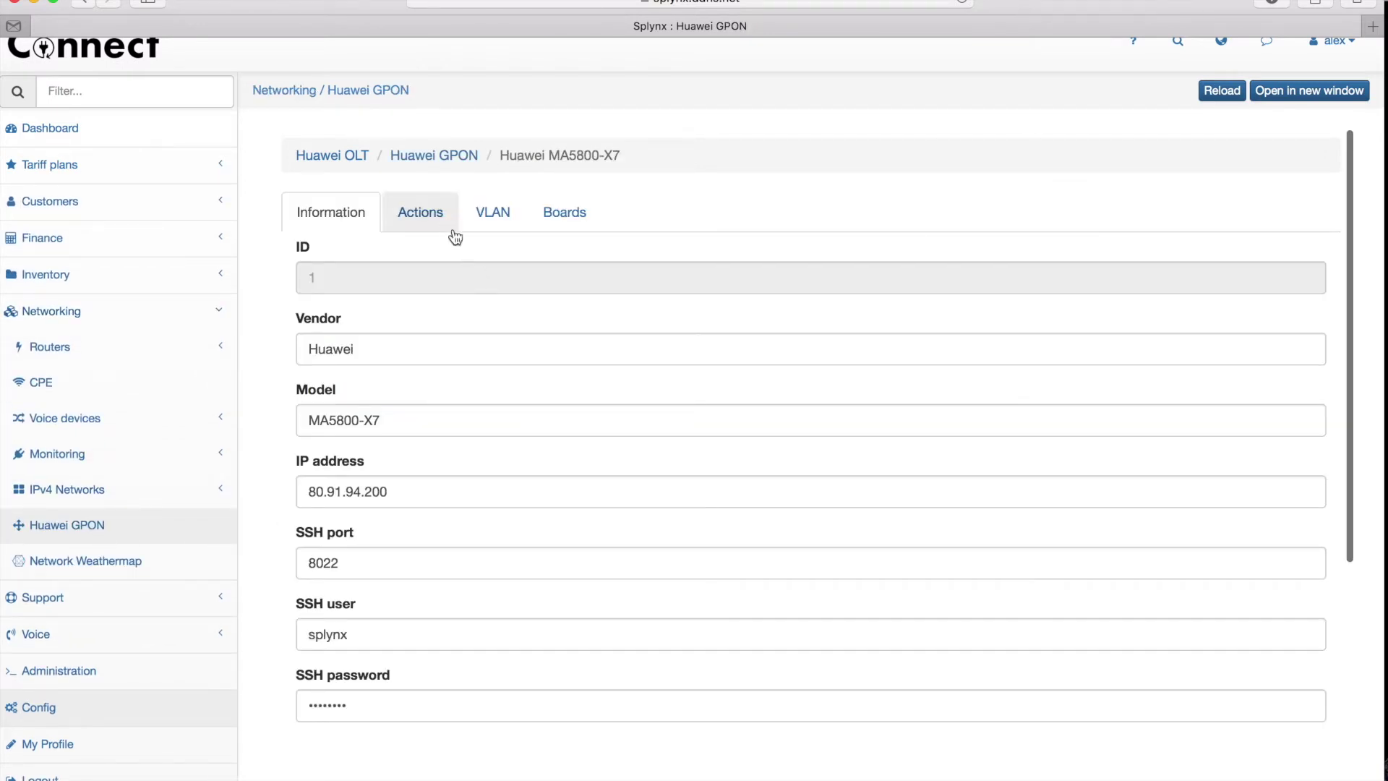
{"action": "left_click", "coordinate": [518, 219]}
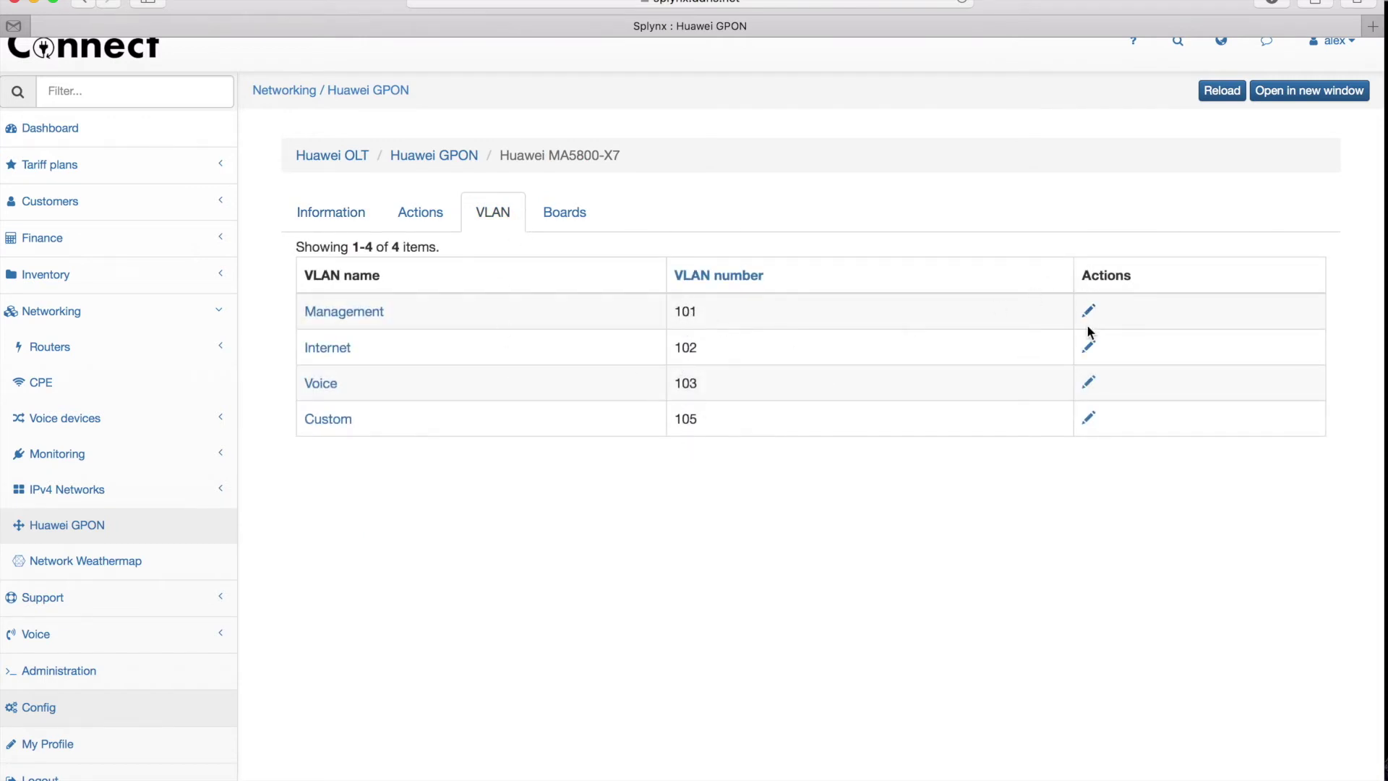
{"action": "left_click", "coordinate": [1088, 349]}
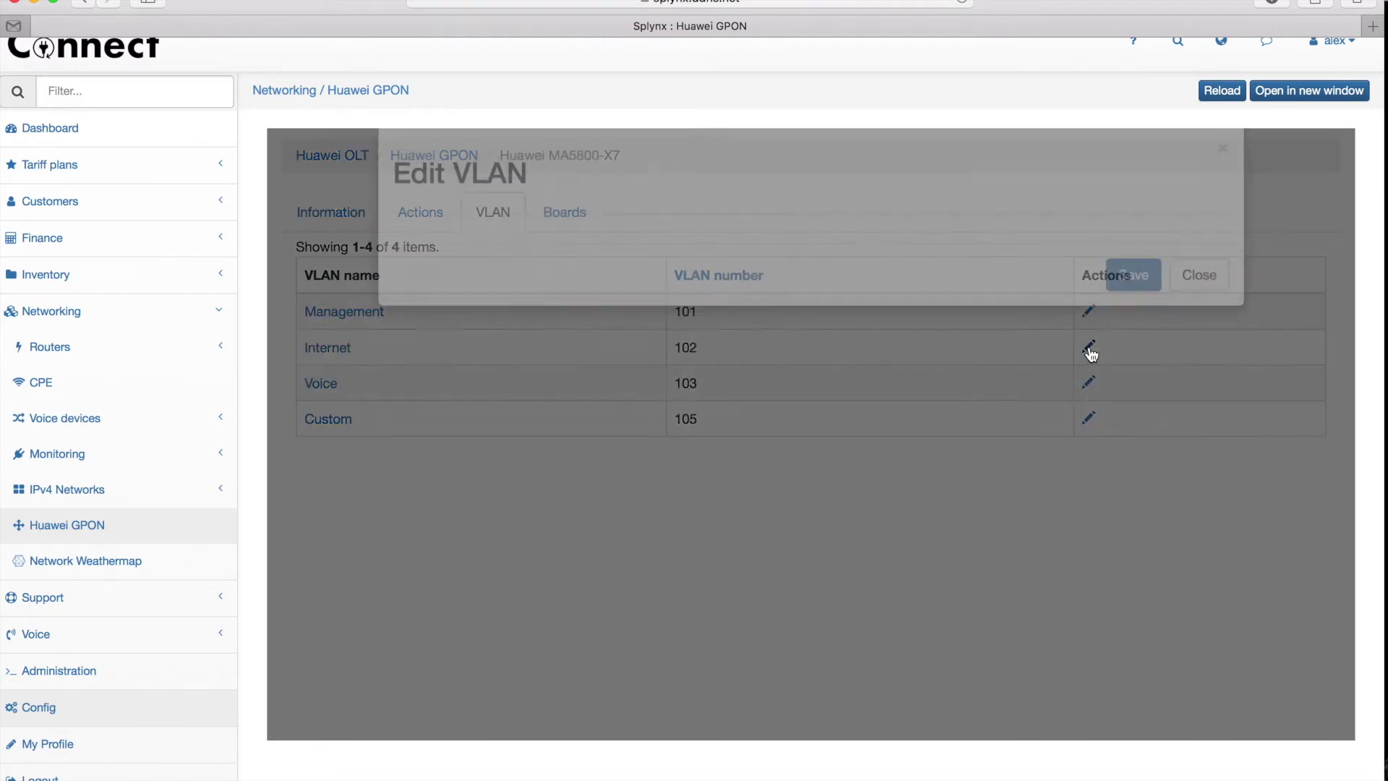
{"action": "double_click", "coordinate": [476, 372]}
{"action": "type", "text": "150"}
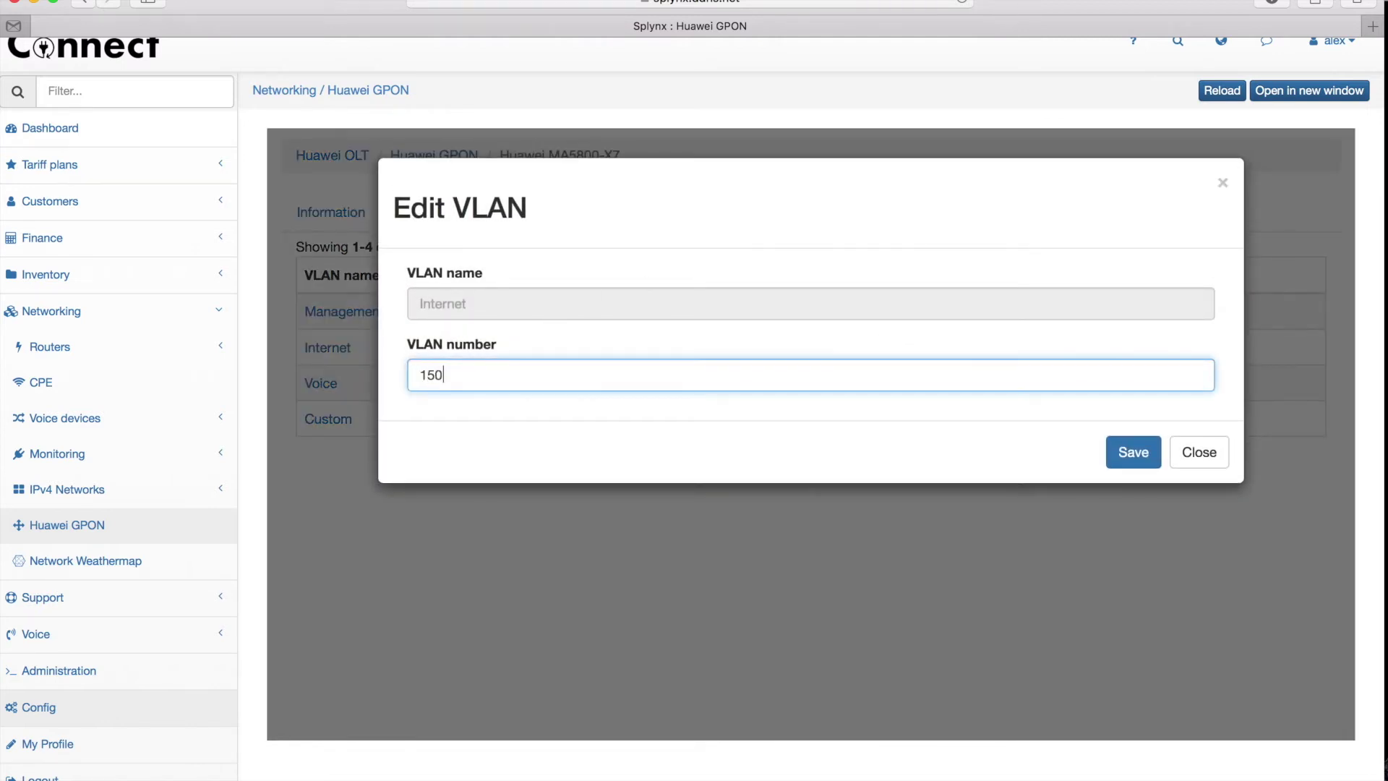
{"action": "left_click", "coordinate": [1149, 454]}
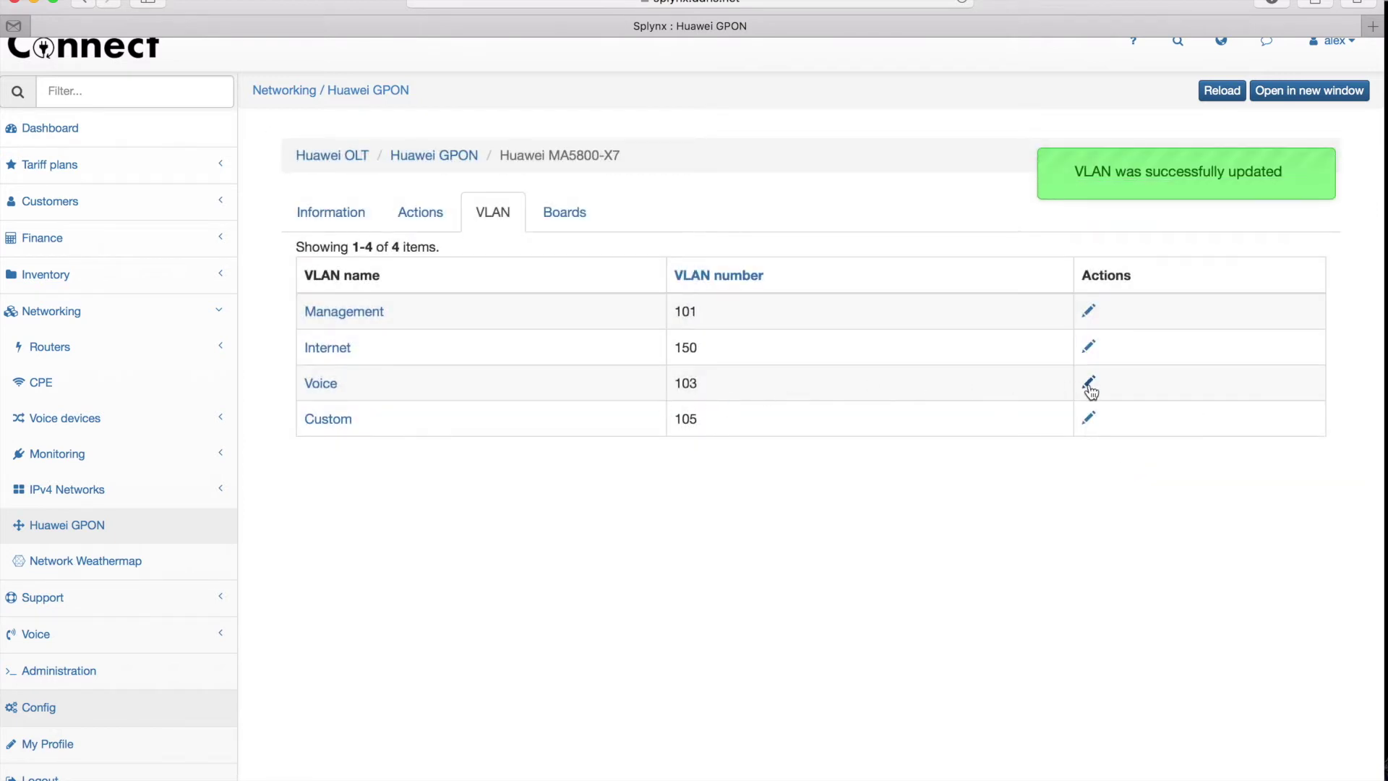
Change the Voice VLAN to 160 and the Custom VLAN to 170
{"action": "left_click", "coordinate": [1088, 382]}
{"action": "double_click", "coordinate": [561, 380]}
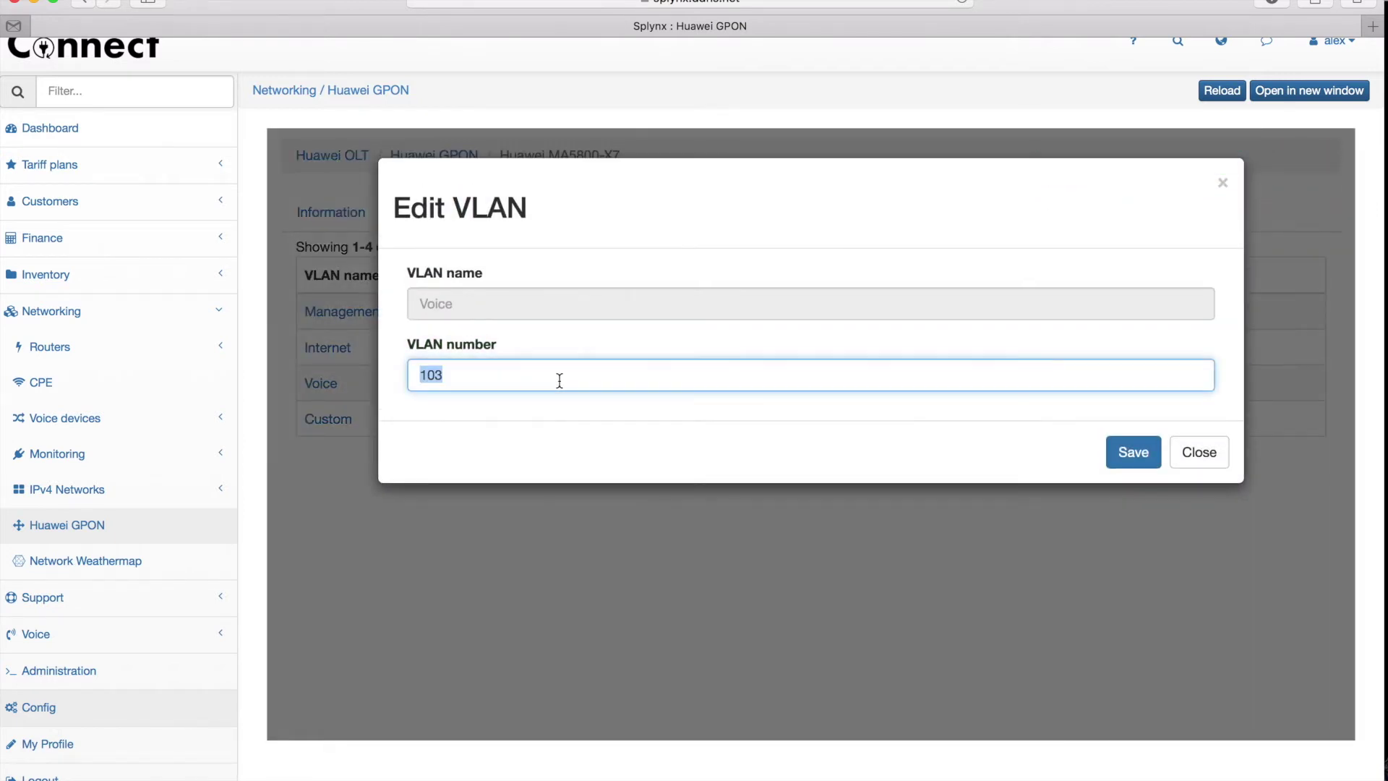
{"action": "type", "text": "160"}
{"action": "left_click", "coordinate": [1120, 455]}
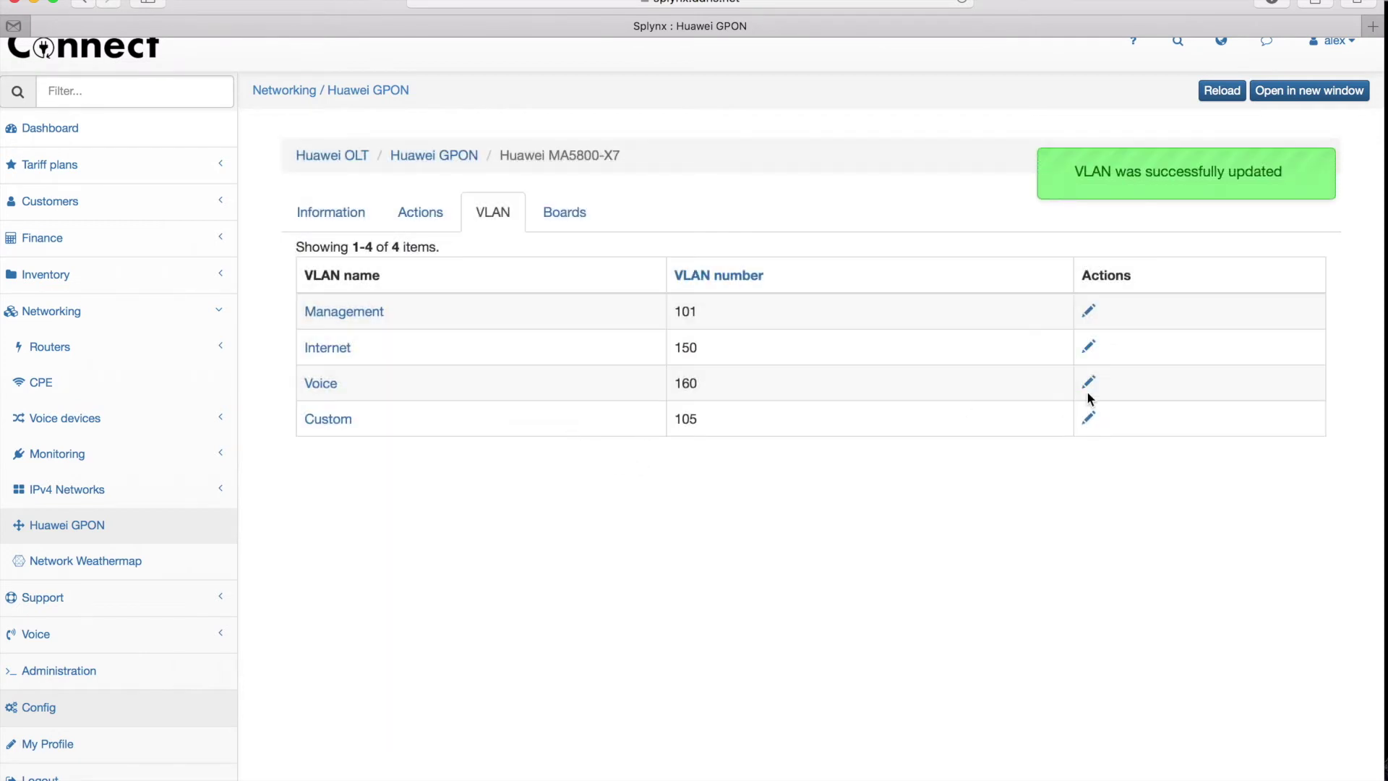
{"action": "left_click", "coordinate": [1088, 417]}
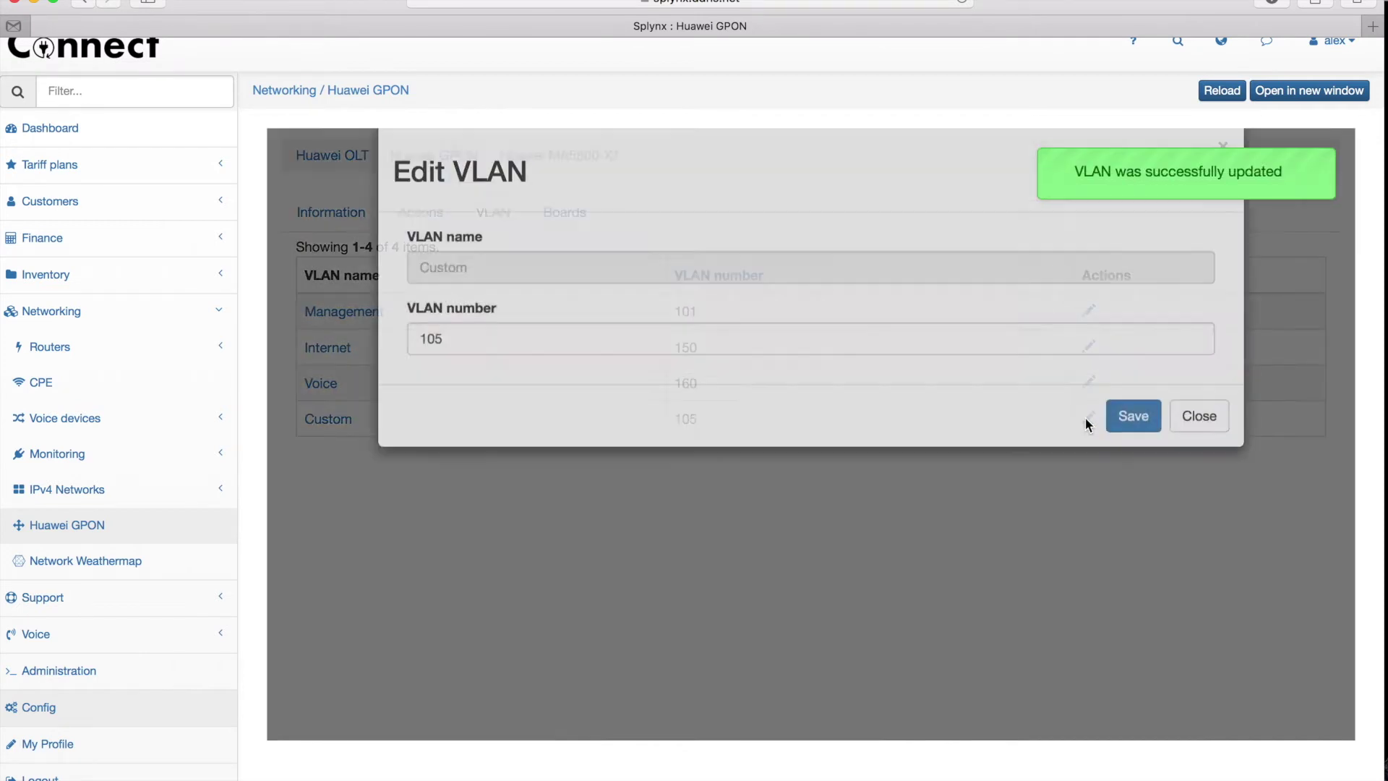
{"action": "double_click", "coordinate": [518, 365]}
{"action": "type", "text": "1"}
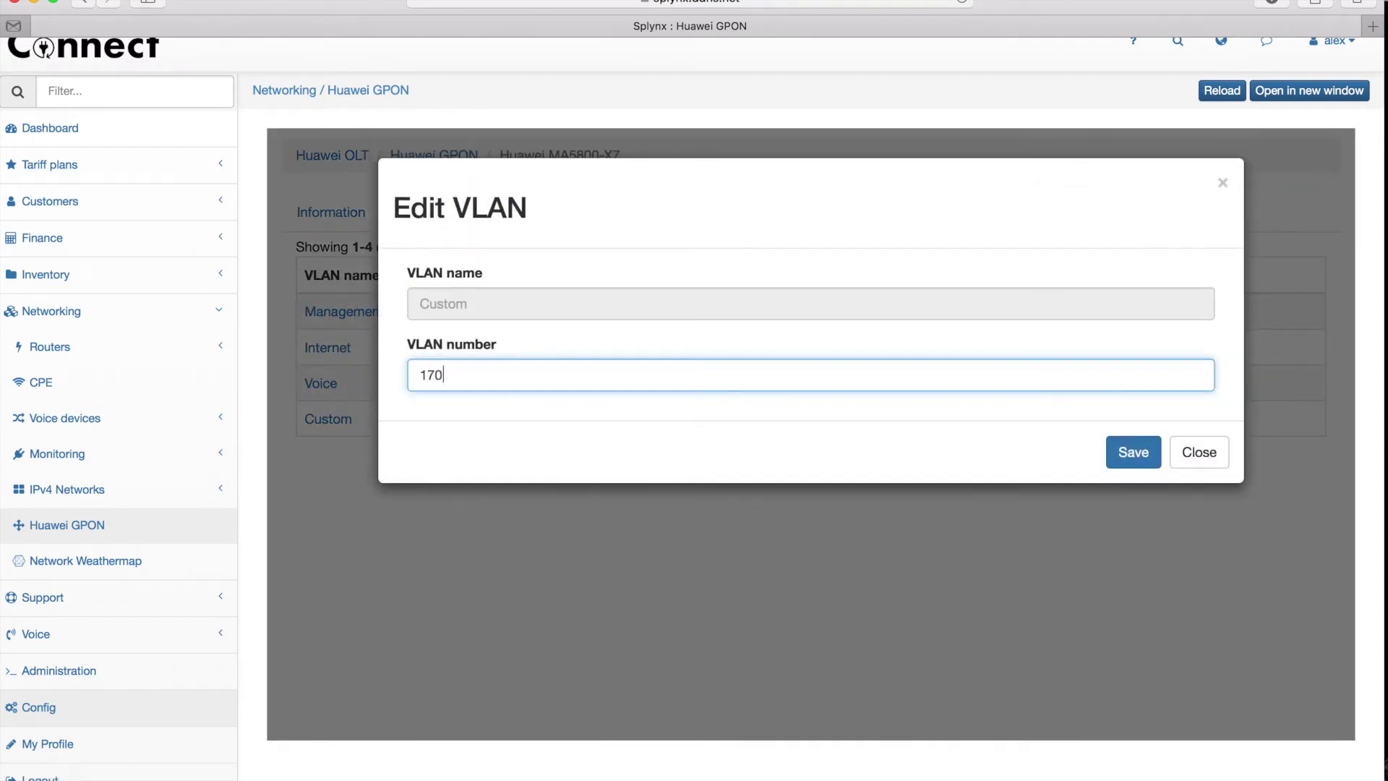
{"action": "left_click", "coordinate": [1127, 454]}
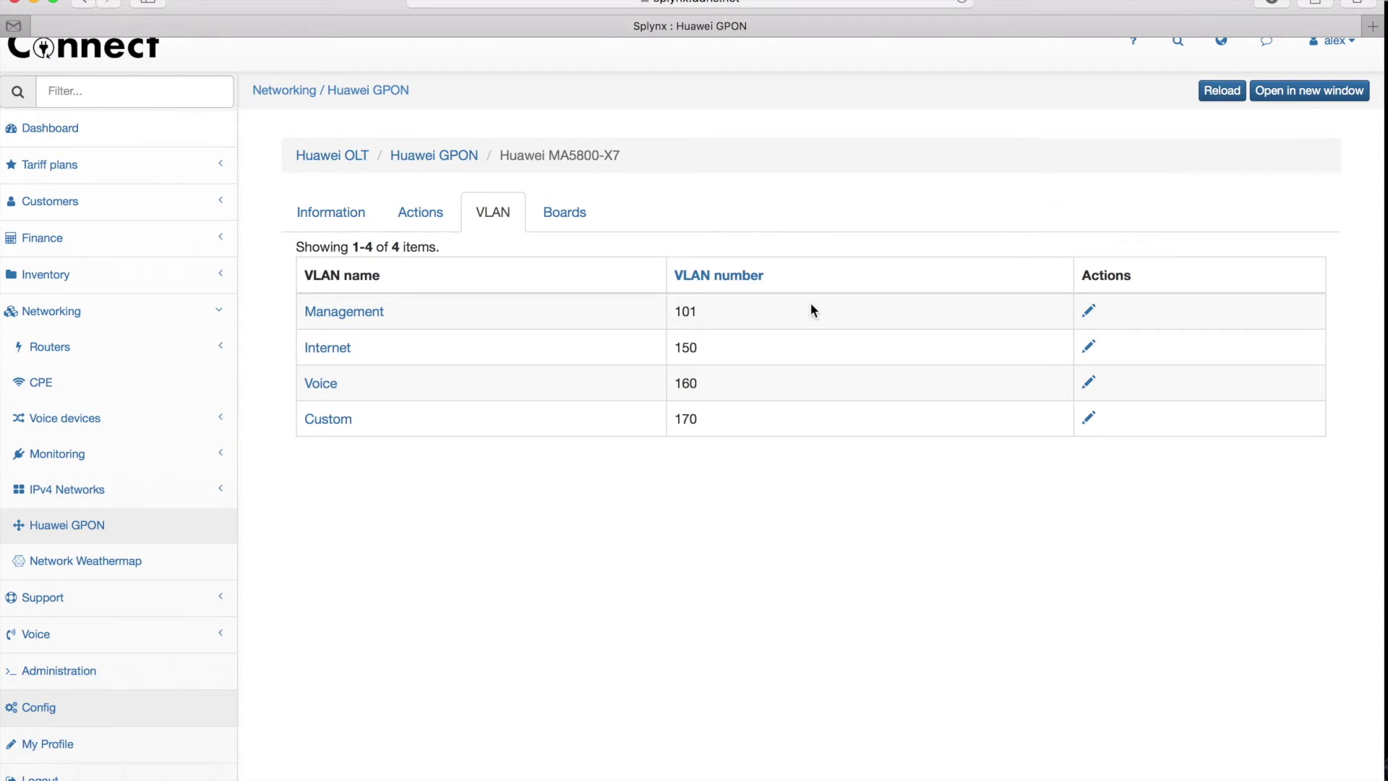
Enable ONT auto find on the slot 7 H901GPHF board and return to the SSH terminal
{"action": "left_click", "coordinate": [570, 214]}
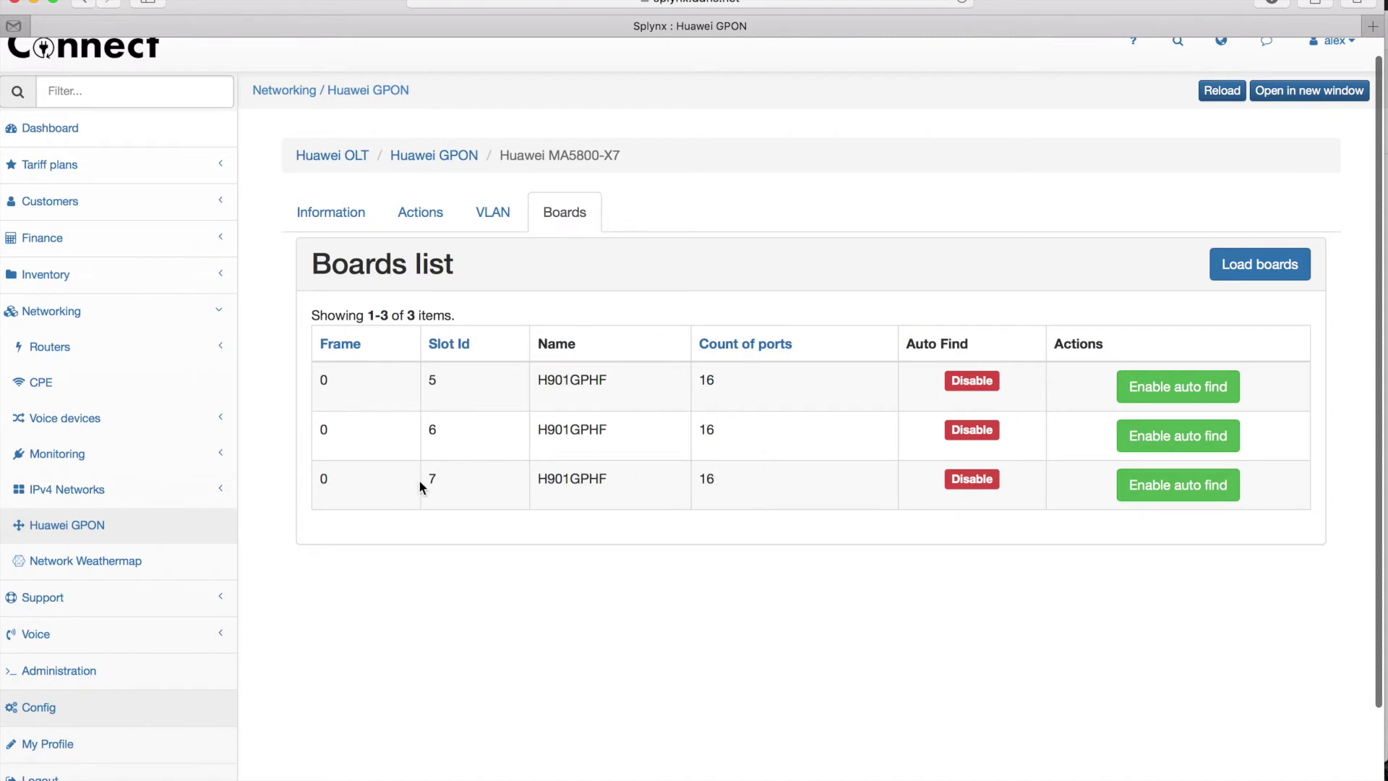
{"action": "left_click", "coordinate": [1212, 493]}
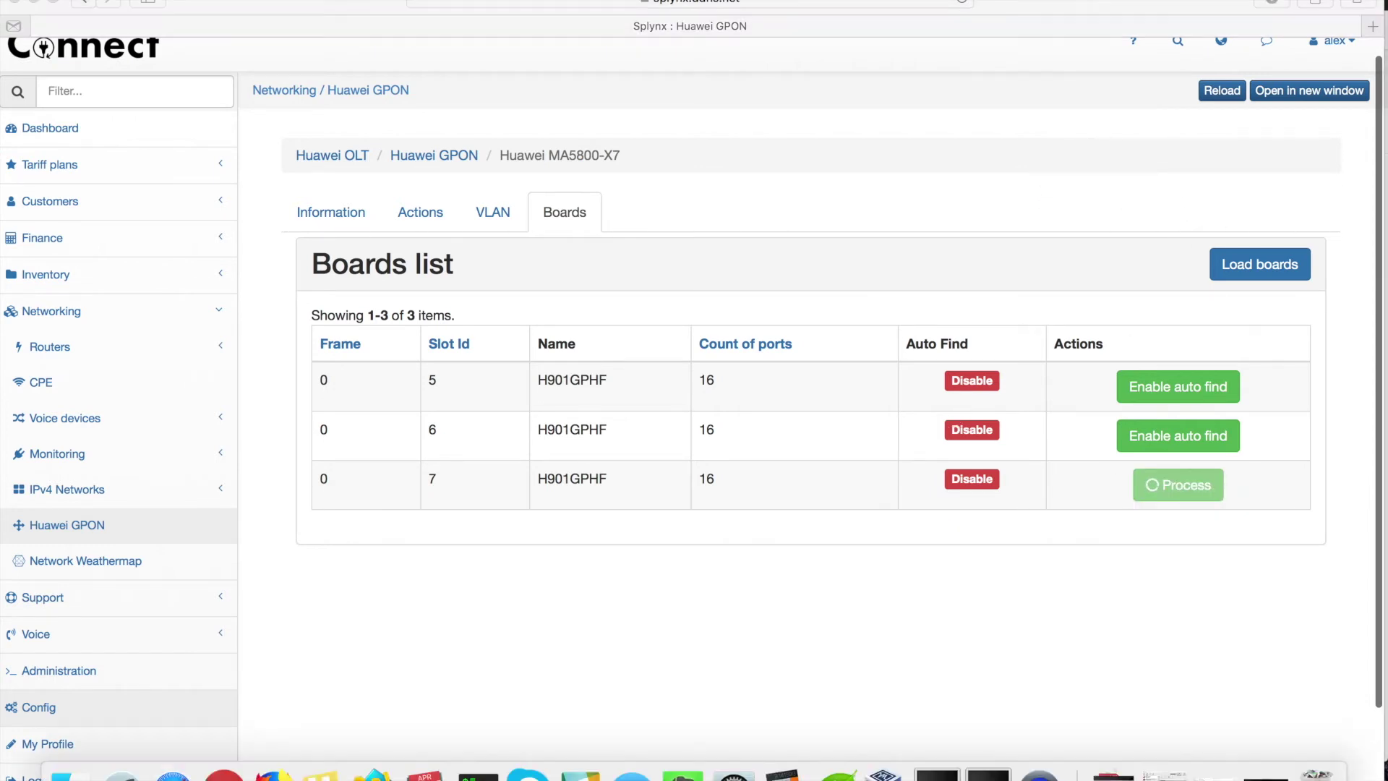
{"action": "left_click", "coordinate": [1239, 762]}
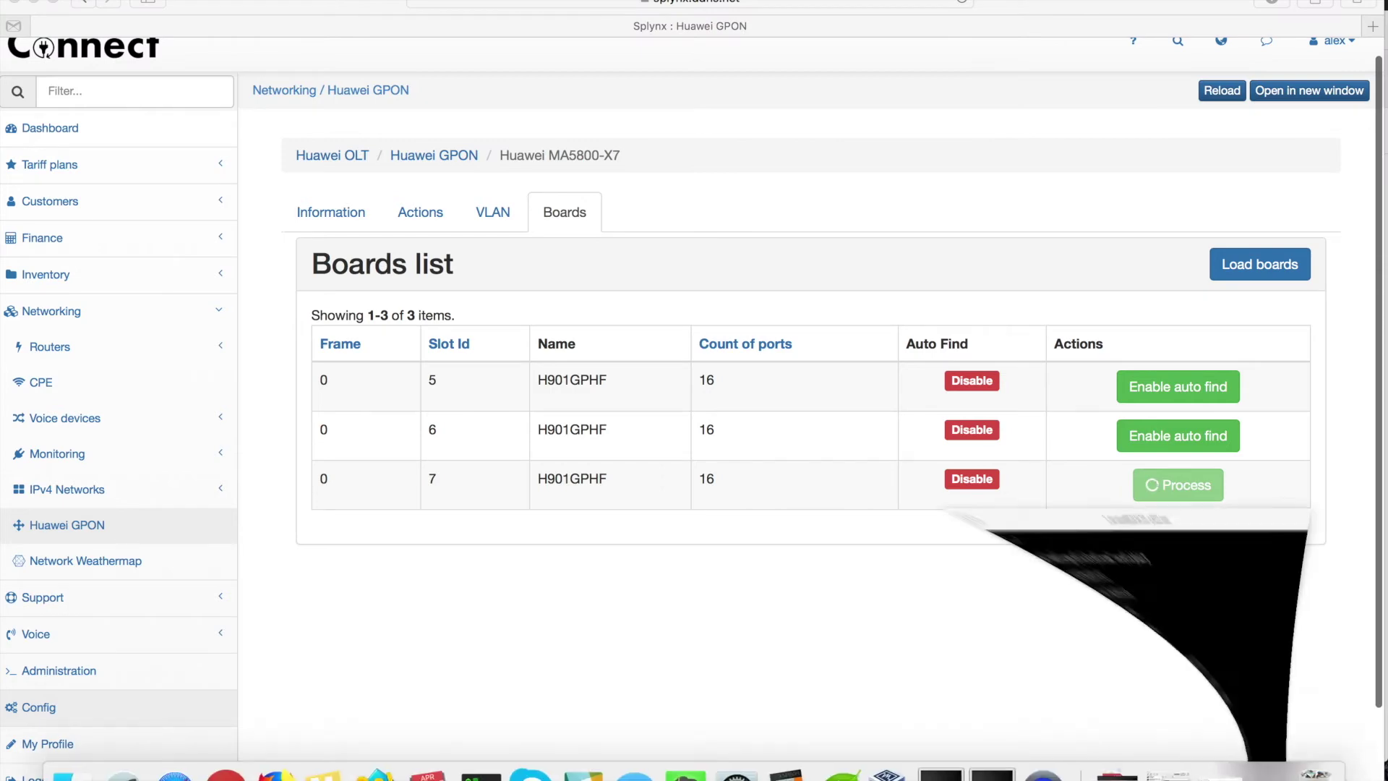
Display the OLT config and locate the ont-auto-find enable lines on the gpon 0/7 ports
{"action": "type", "text": "display current-configuration"}
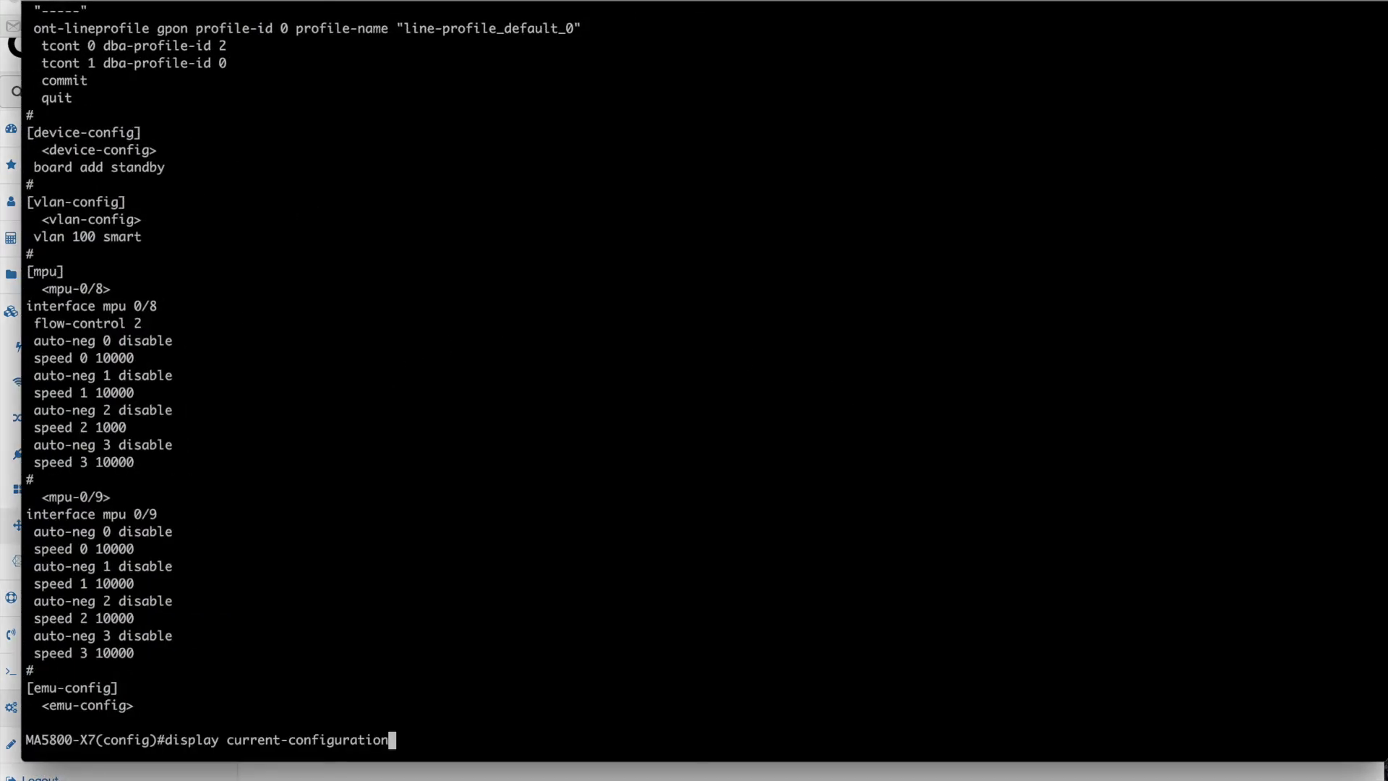
{"action": "key", "text": "Return"}
{"action": "key", "text": "Return"}
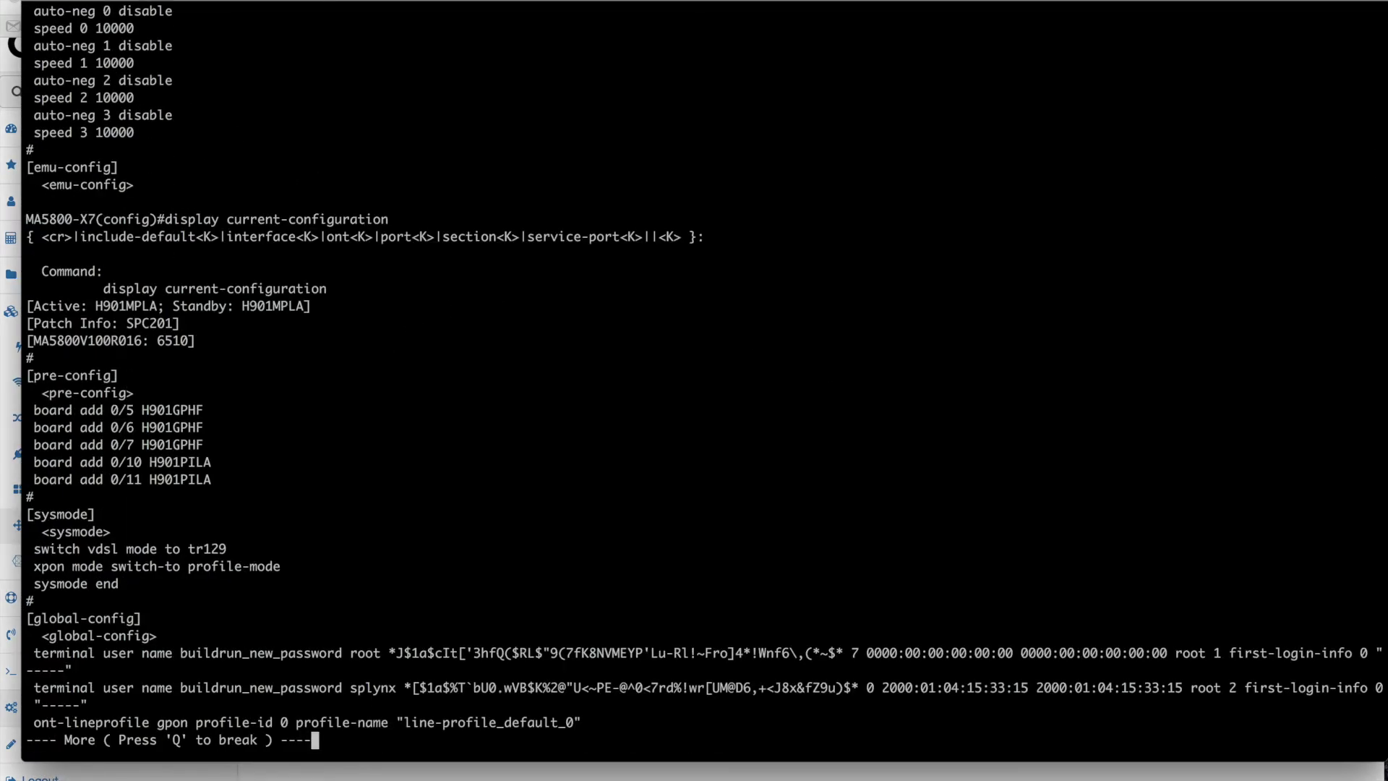
{"action": "key", "text": "space"}
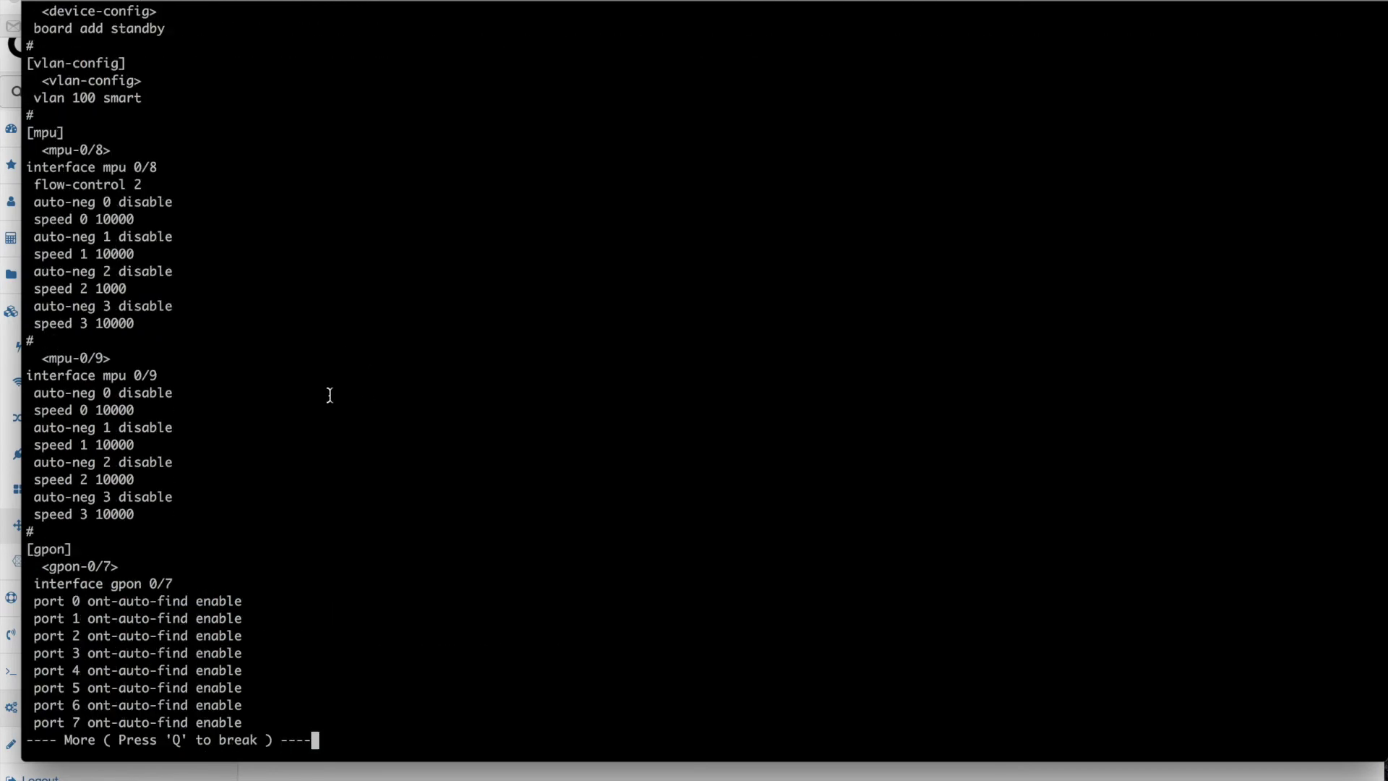
{"action": "key", "text": "Return"}
{"action": "key", "text": "Return"}
{"action": "key", "text": "Return"}
{"action": "key", "text": "Return"}
{"action": "key", "text": "Return"}
{"action": "key", "text": "Return"}
{"action": "key", "text": "Return"}
{"action": "key", "text": "Return"}
{"action": "key", "text": "Return"}
{"action": "key", "text": "Return"}
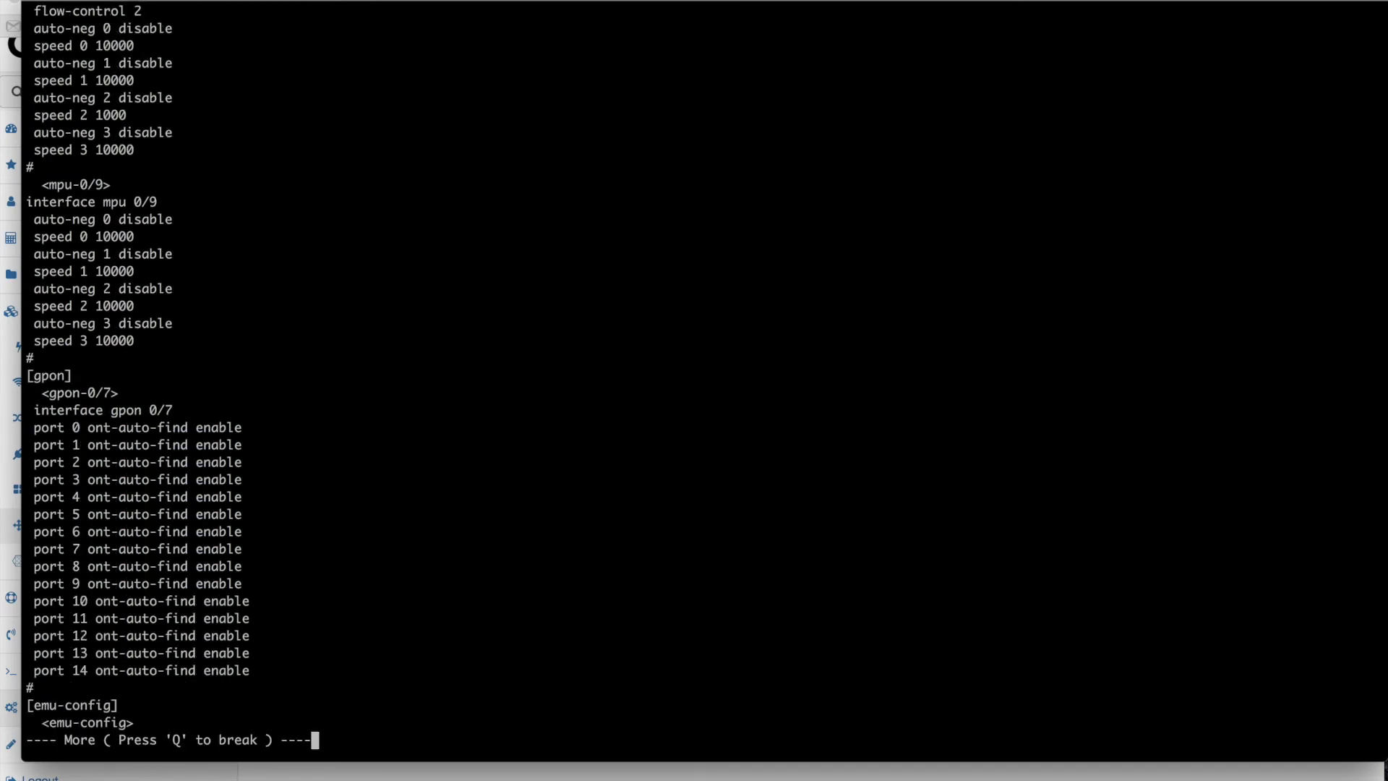
{"action": "left_click_drag", "start_coordinate": [256, 671], "coordinate": [4, 410]}
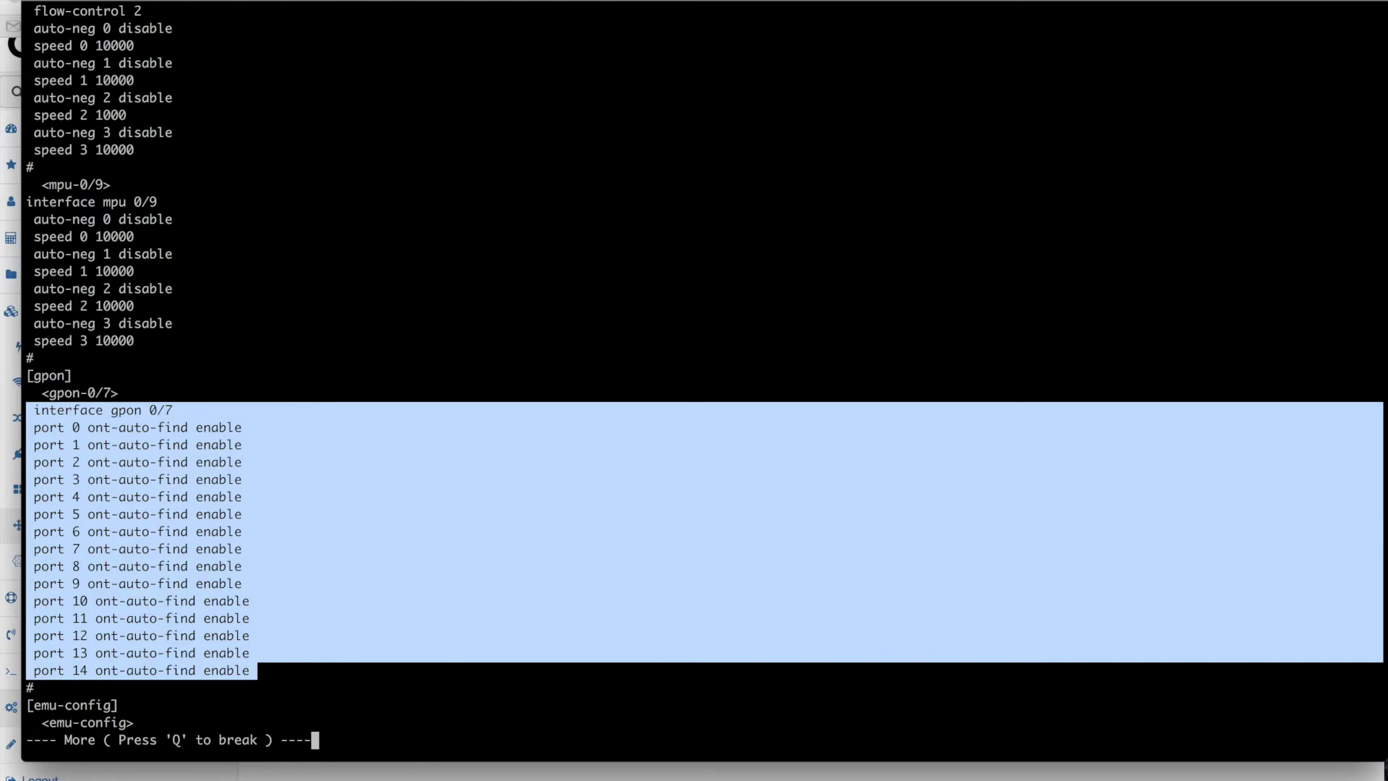
{"action": "key", "text": "super+Tab"}
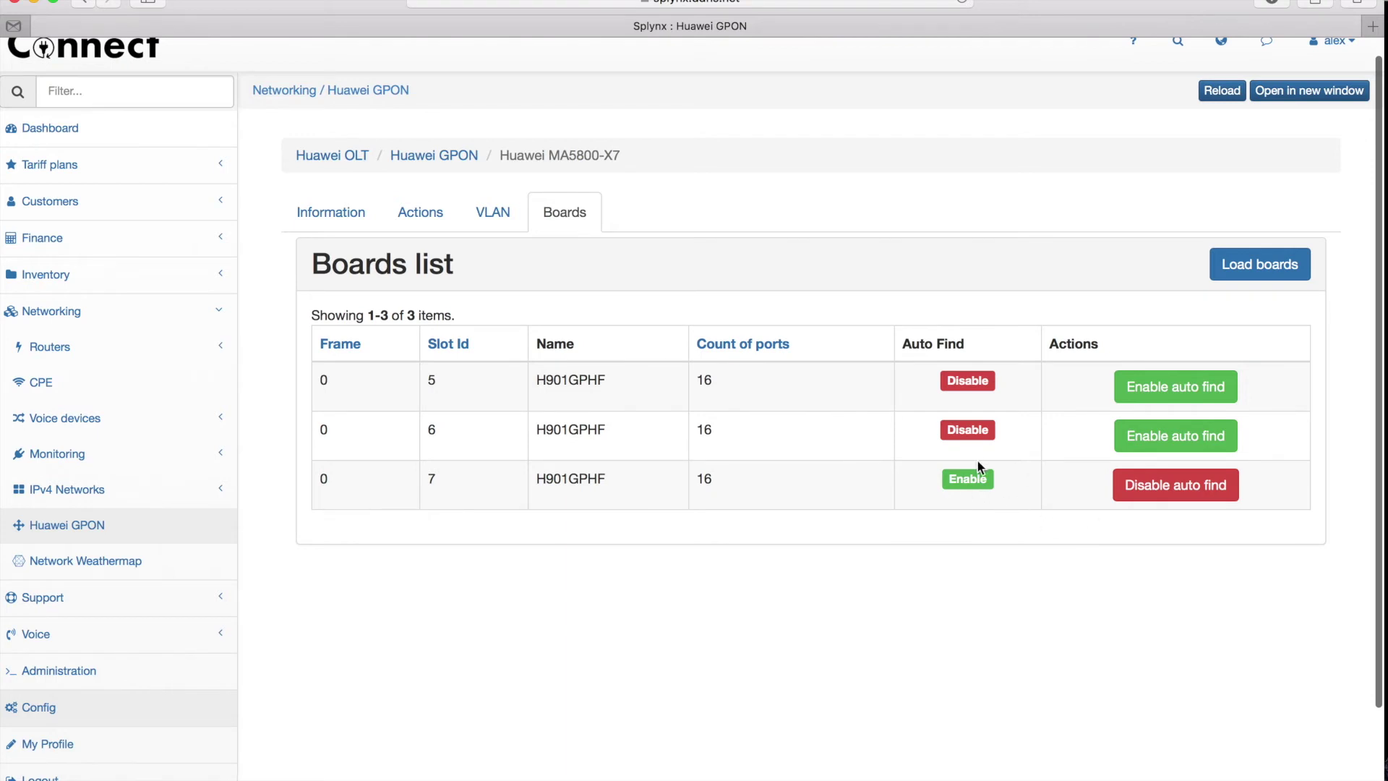
Push the VLANs to the OLT and set the uplink port to carry them
{"action": "left_click", "coordinate": [418, 225]}
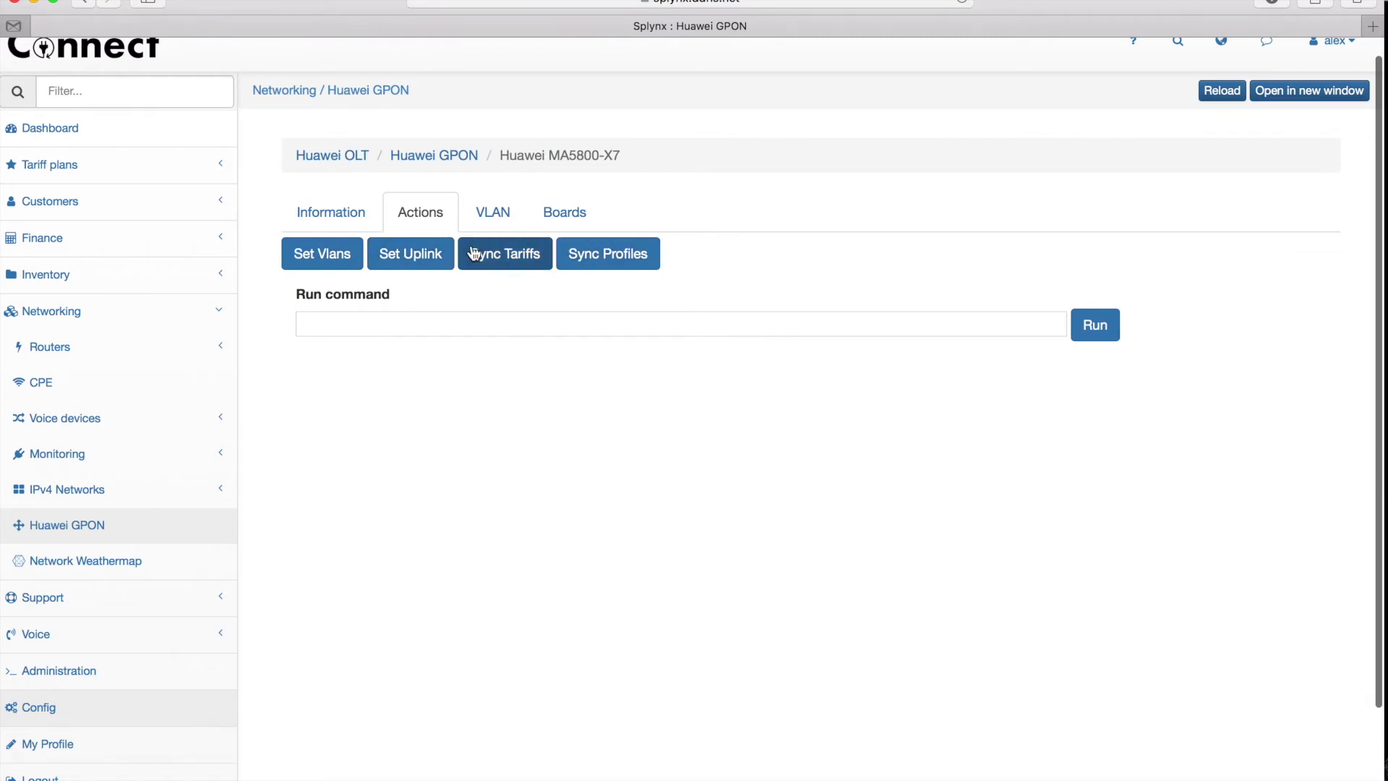
{"action": "left_click", "coordinate": [324, 253]}
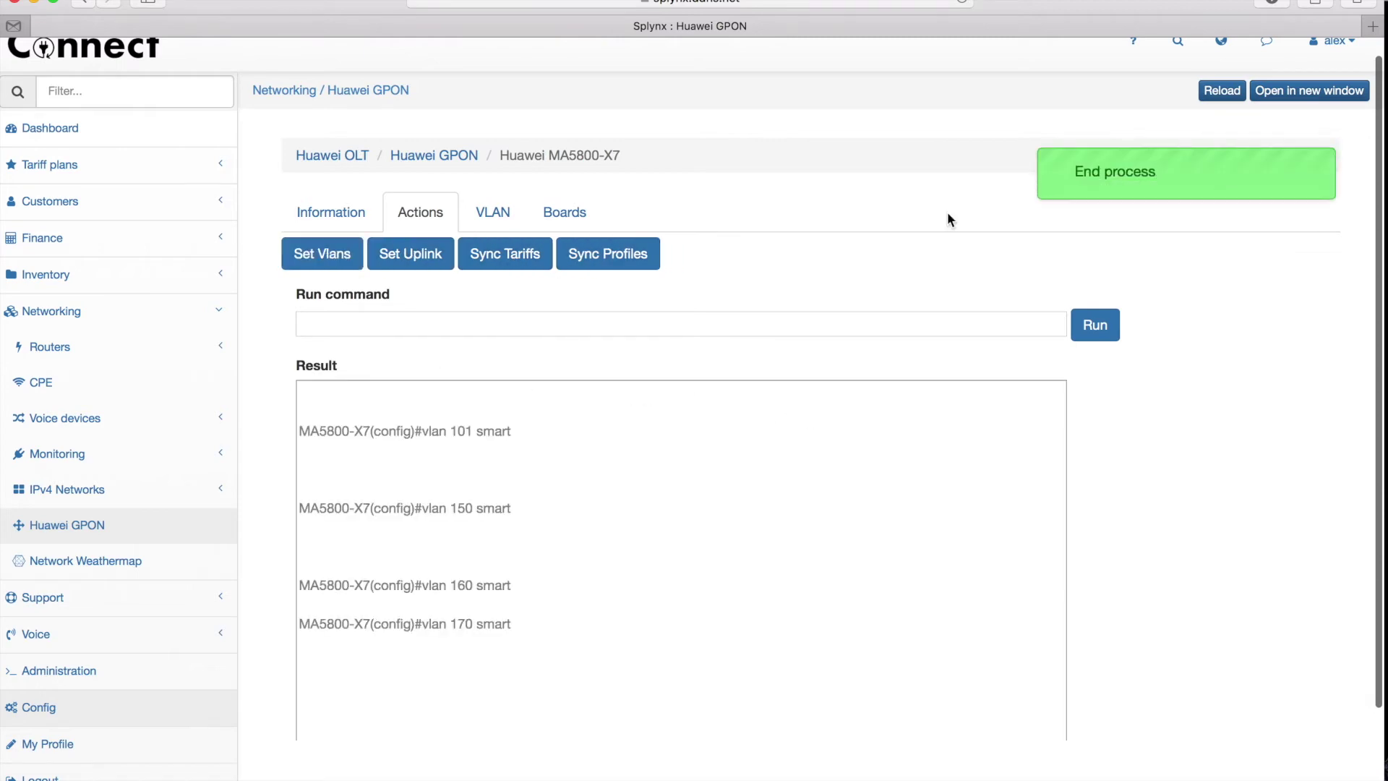
{"action": "scroll", "coordinate": [539, 685], "scroll_direction": "down", "scroll_amount": 2}
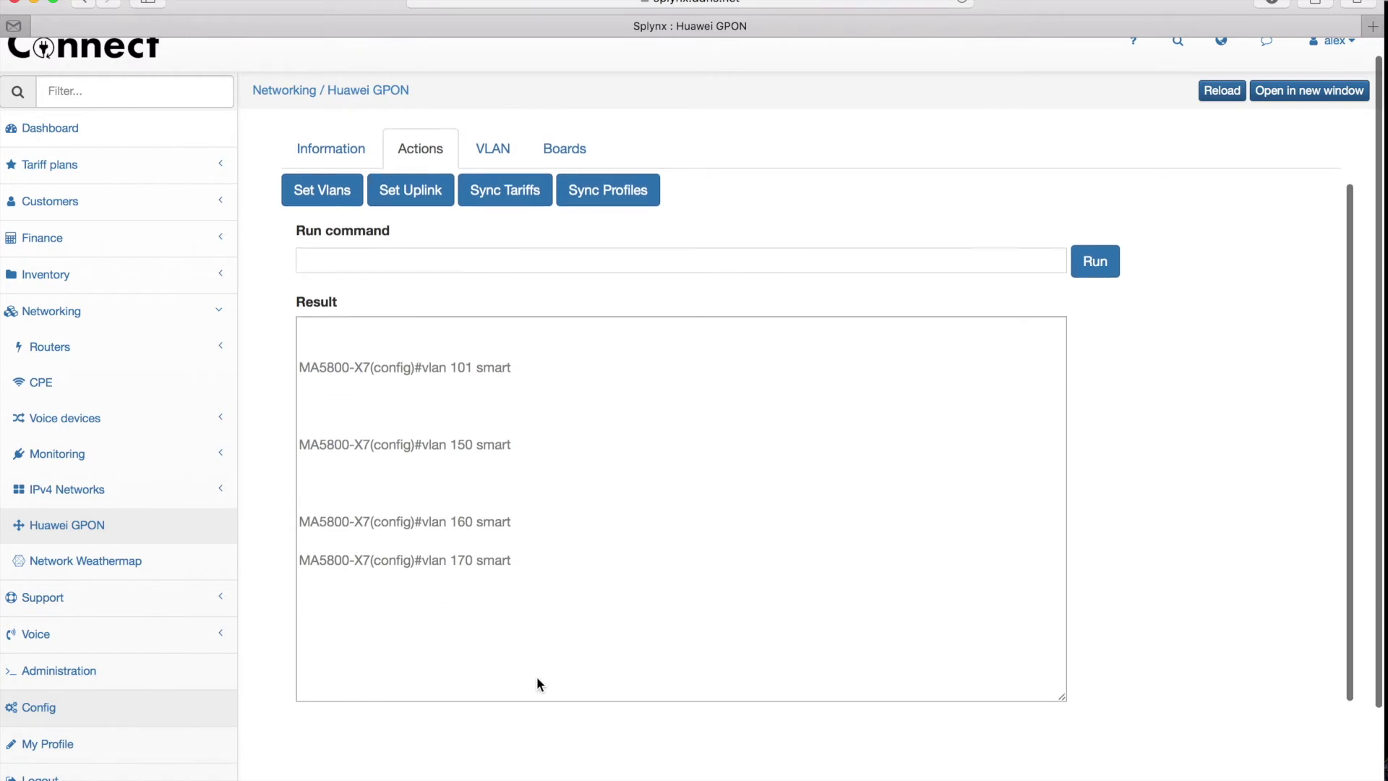
{"action": "scroll", "coordinate": [539, 684], "scroll_direction": "up", "scroll_amount": 2}
{"action": "left_click", "coordinate": [420, 273]}
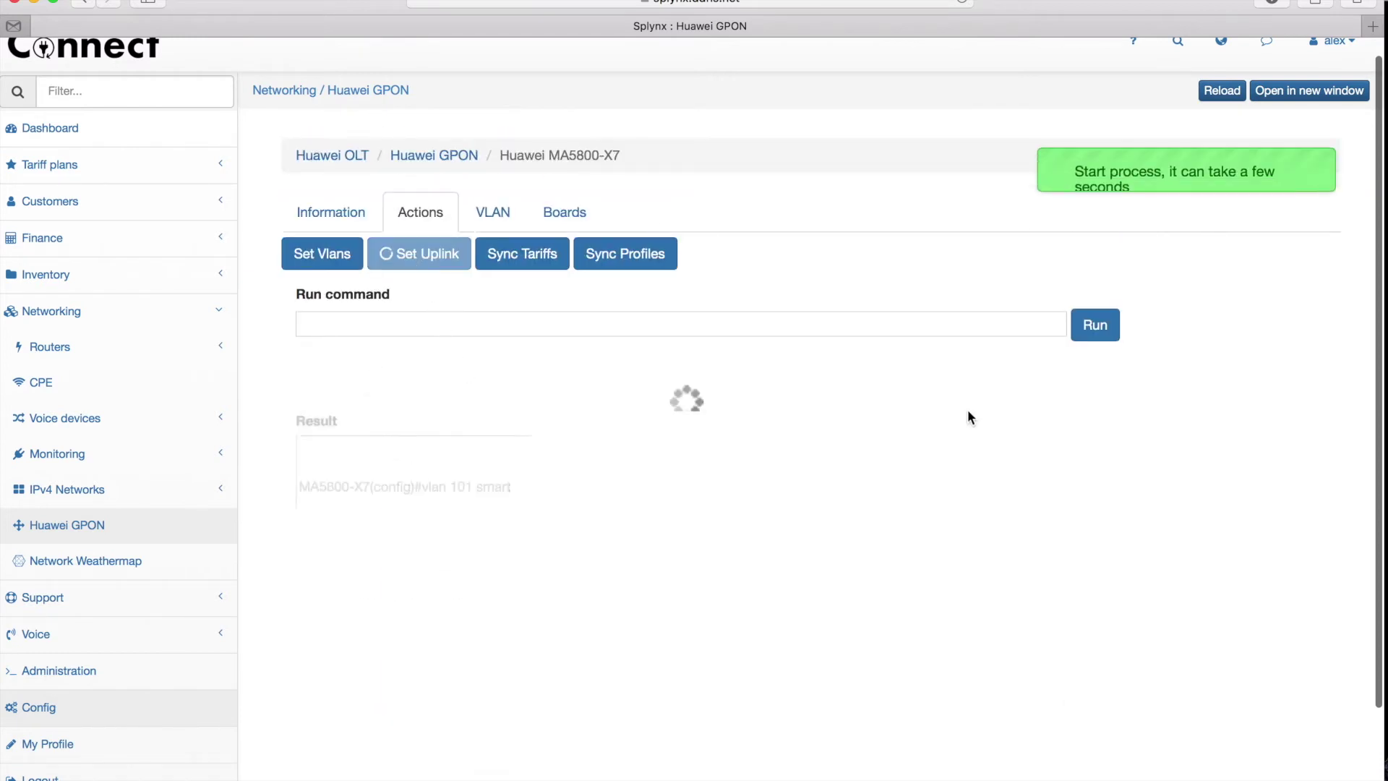
Synchronize the tariffs to the OLT, creating traffic table GPON_TEST_CUSTOM
{"action": "left_click", "coordinate": [515, 270]}
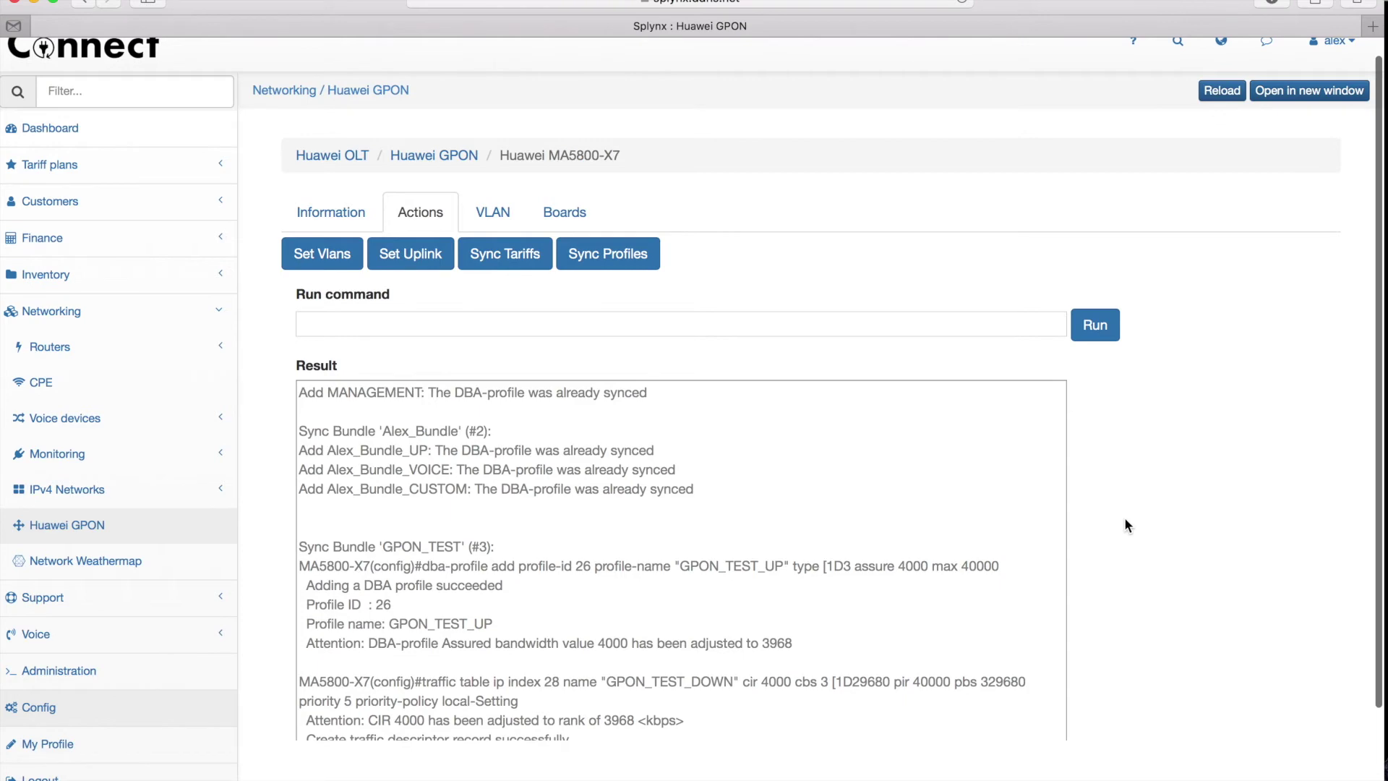
{"action": "scroll", "coordinate": [817, 604], "scroll_direction": "down", "scroll_amount": 10}
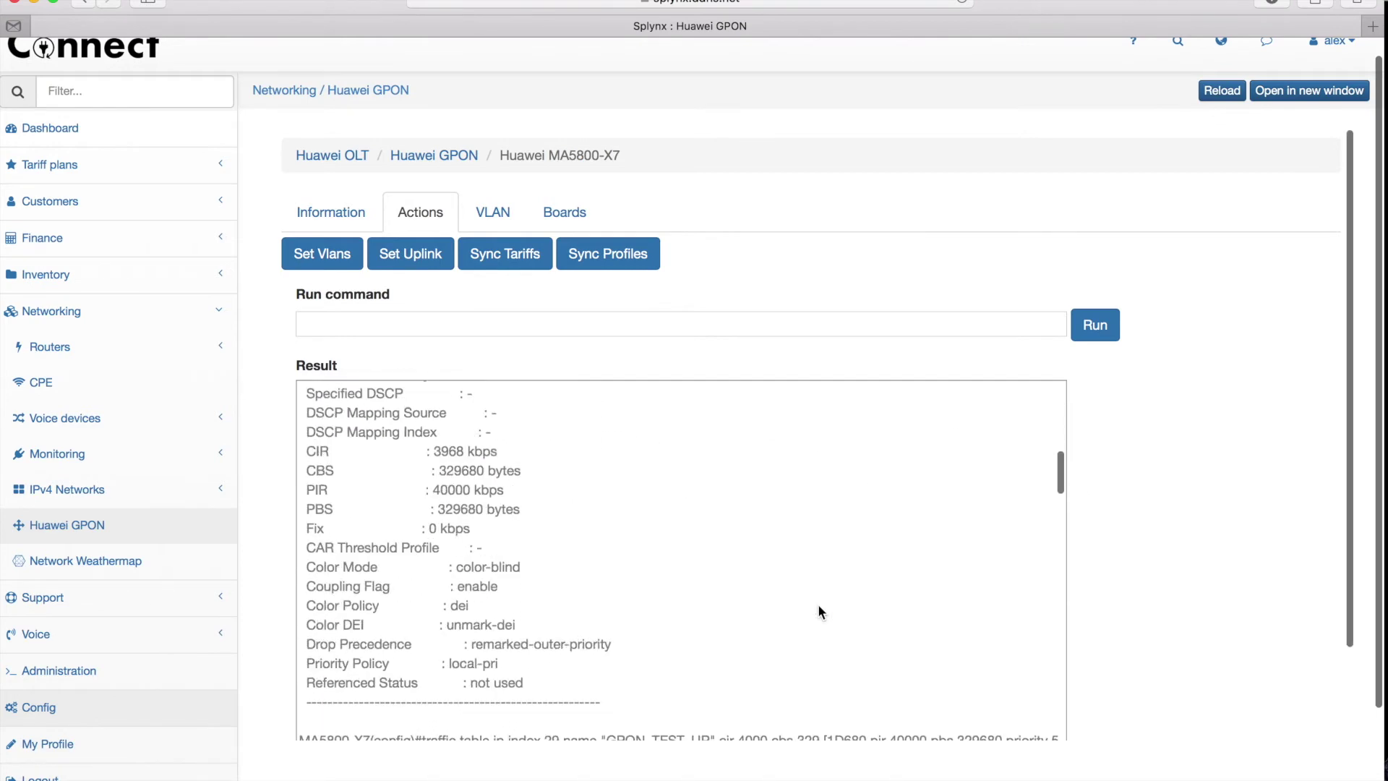
{"action": "scroll", "coordinate": [818, 606], "scroll_direction": "down", "scroll_amount": 15}
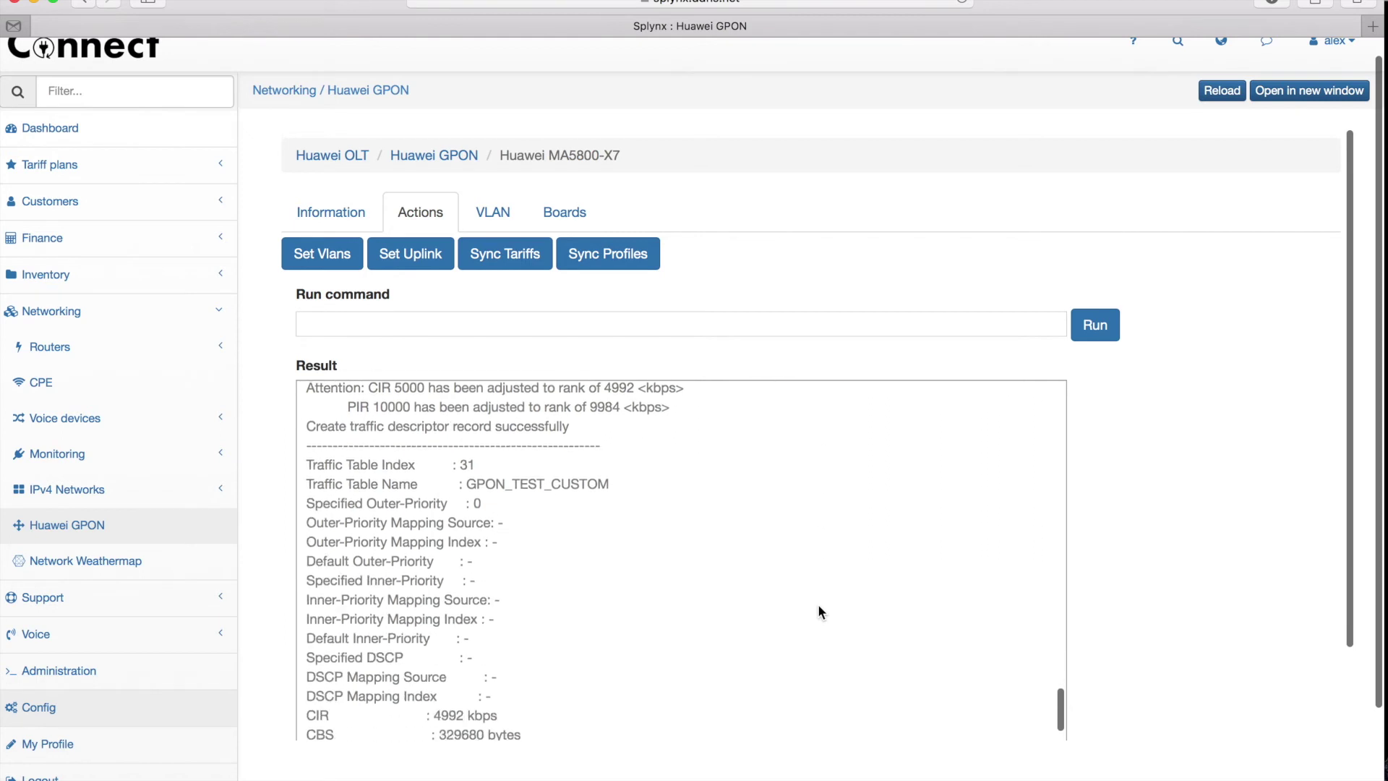
{"action": "scroll", "coordinate": [818, 604], "scroll_direction": "down", "scroll_amount": 6}
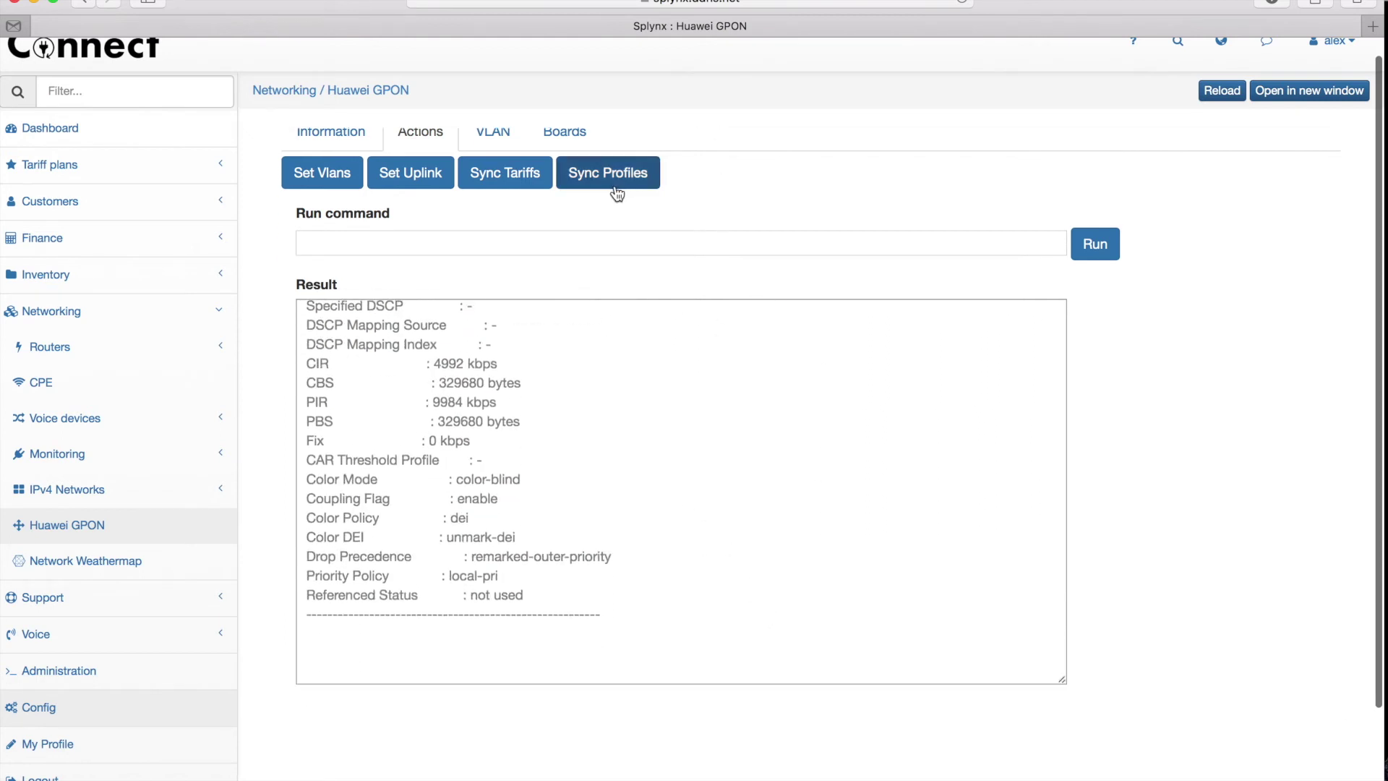
Sync the GPON profiles and review the result creating line and service profiles 3
{"action": "left_click", "coordinate": [618, 189]}
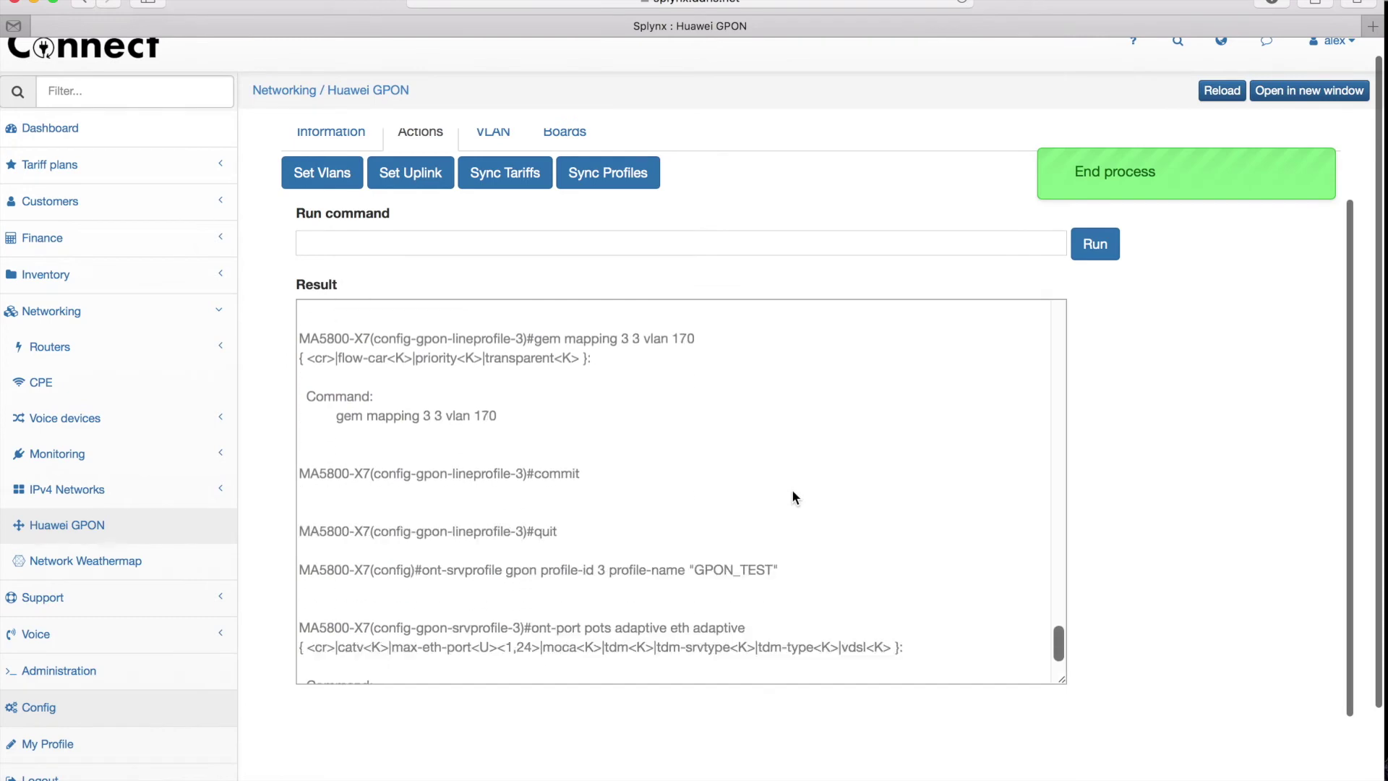
{"action": "scroll", "coordinate": [662, 504], "scroll_direction": "up", "scroll_amount": 10}
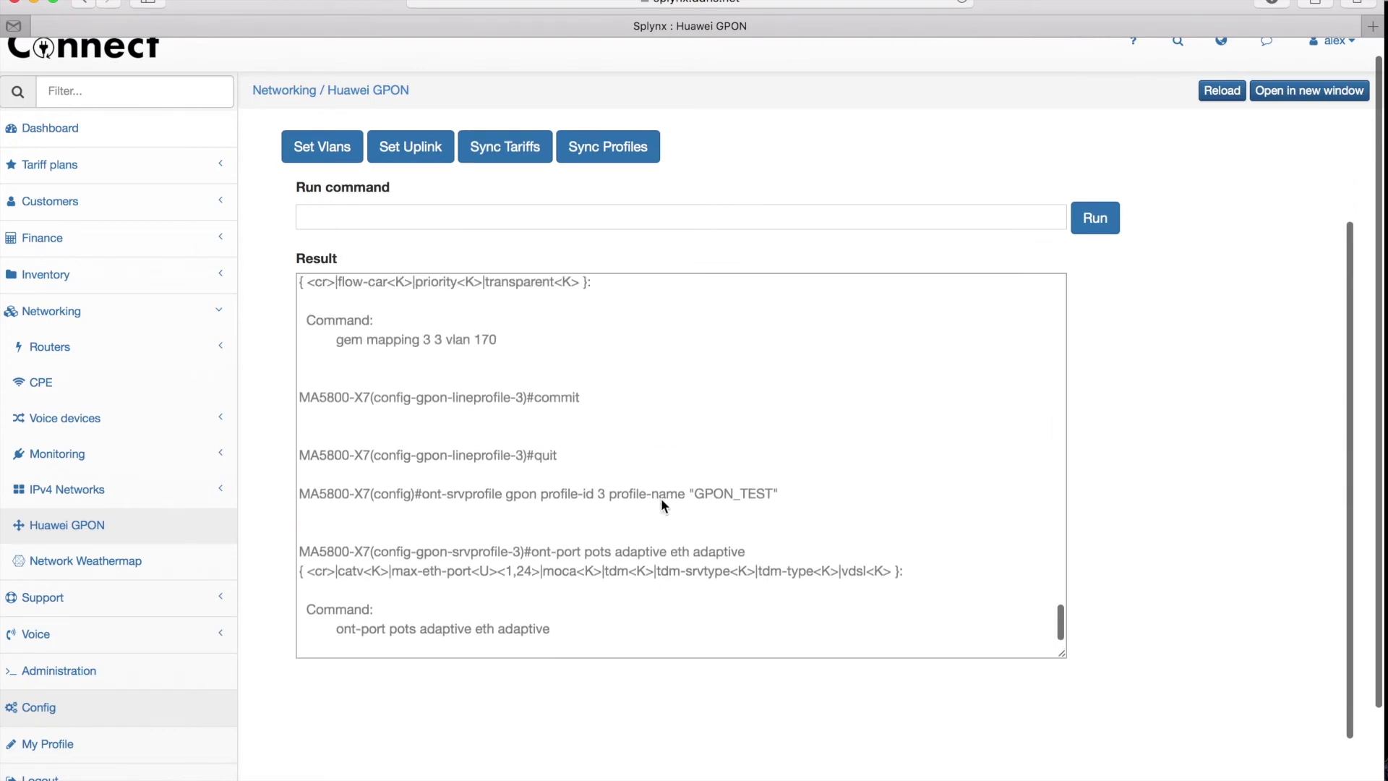
{"action": "scroll", "coordinate": [661, 505], "scroll_direction": "up", "scroll_amount": 5}
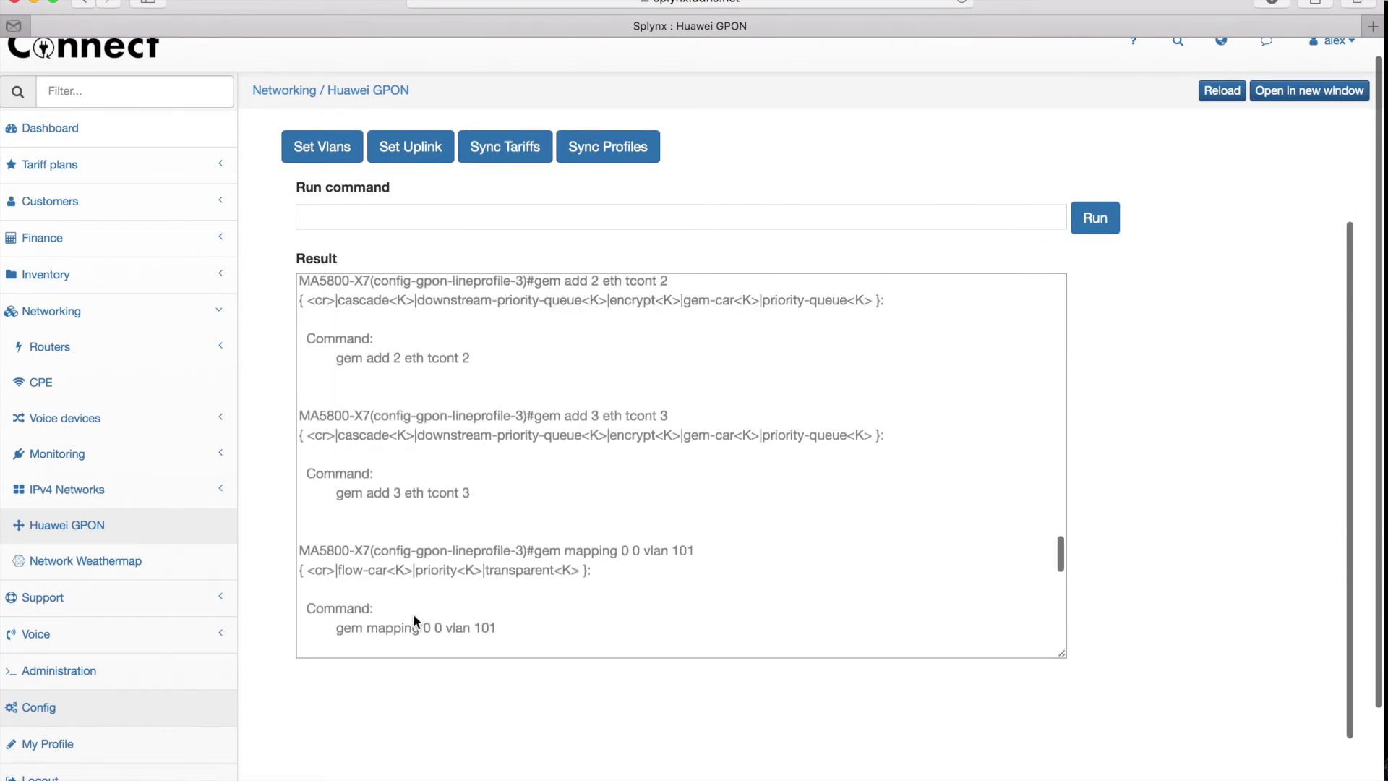
{"action": "scroll", "coordinate": [523, 397], "scroll_direction": "up", "scroll_amount": 2}
{"action": "scroll", "coordinate": [523, 396], "scroll_direction": "up", "scroll_amount": 3}
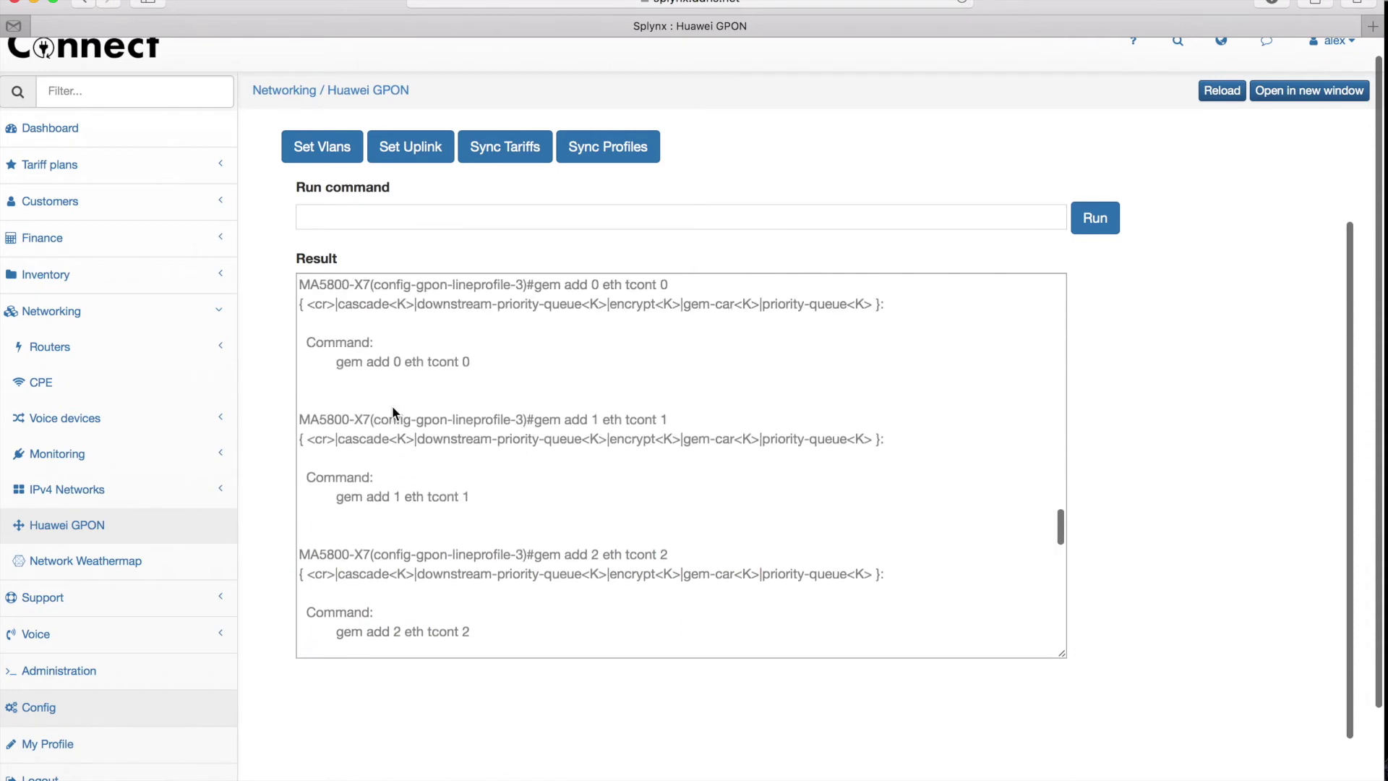
{"action": "scroll", "coordinate": [397, 406], "scroll_direction": "up", "scroll_amount": 4}
{"action": "scroll", "coordinate": [594, 341], "scroll_direction": "up", "scroll_amount": 2}
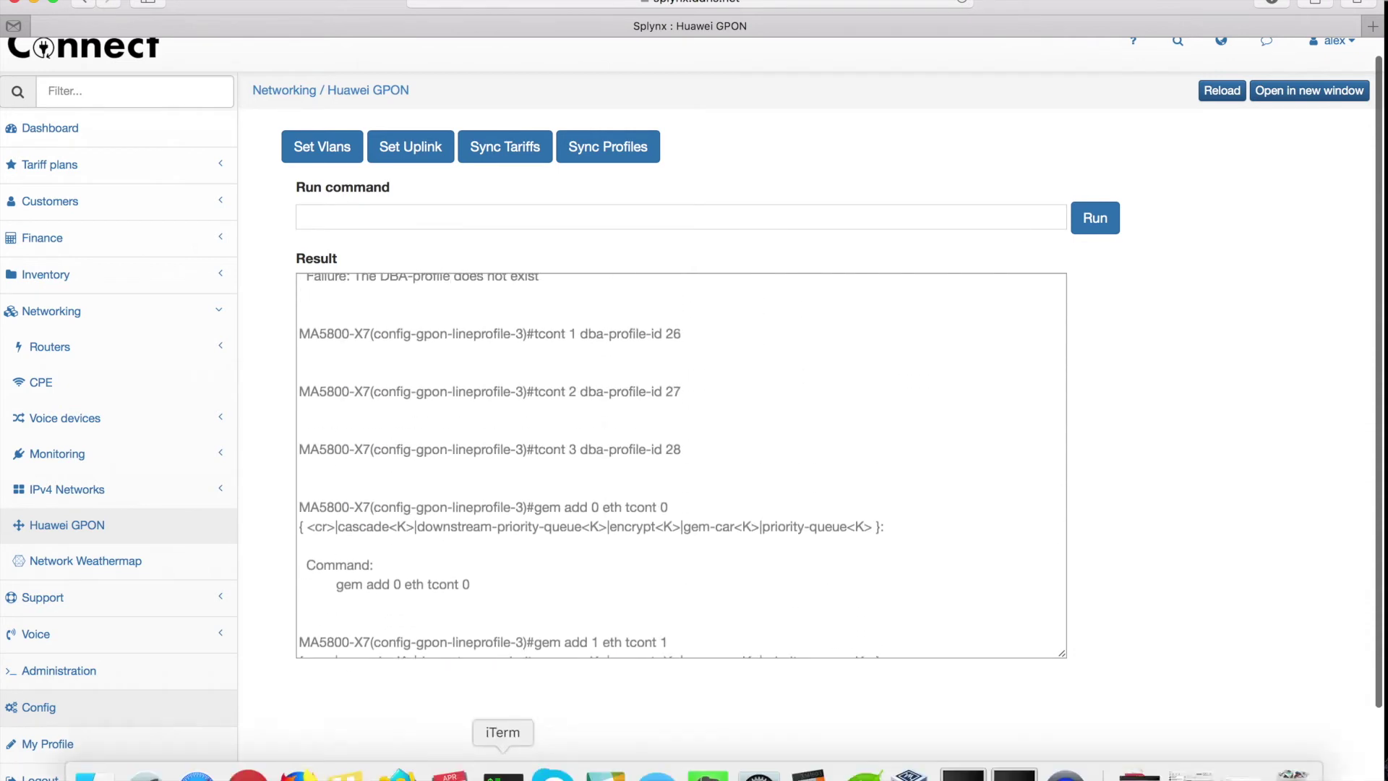
Page through the OLT config to the GPON_TEST service and line profile entries
{"action": "left_click", "coordinate": [501, 765]}
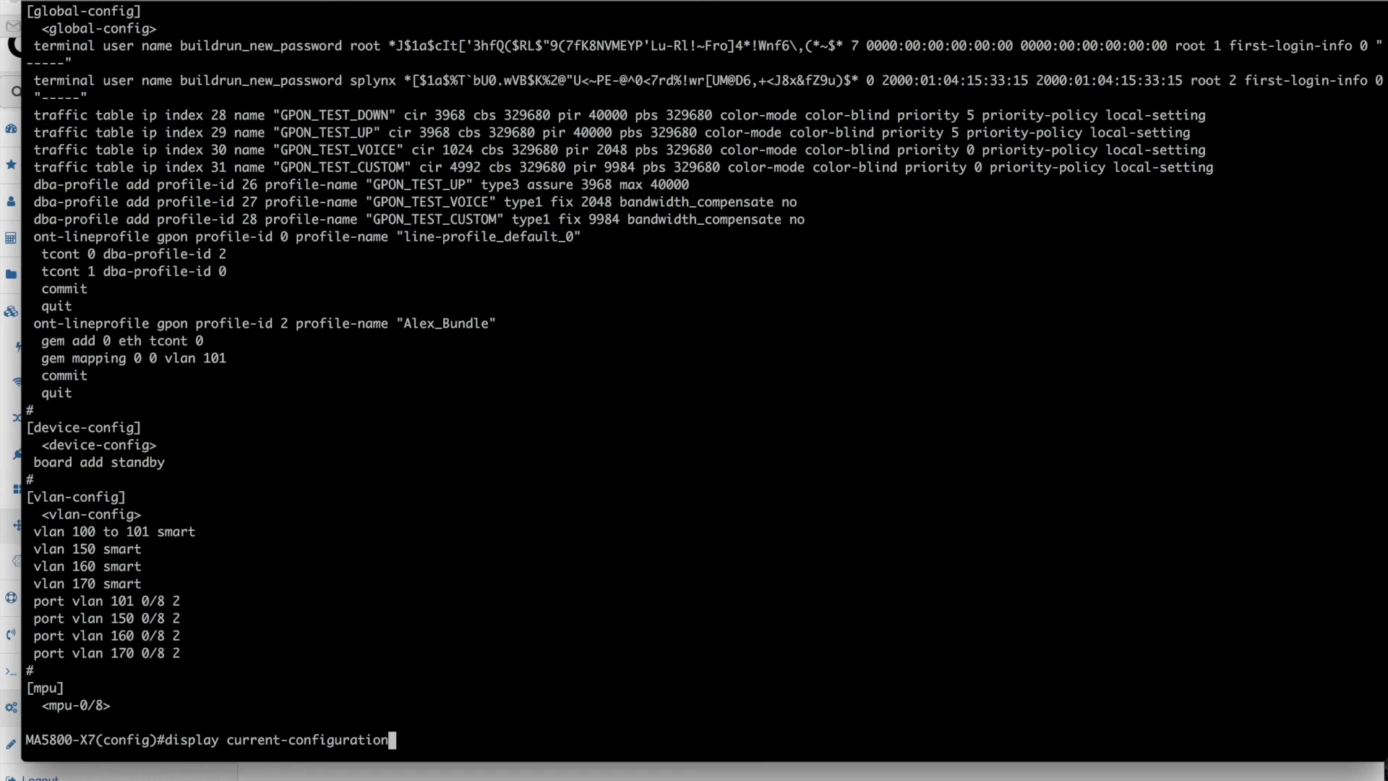
{"action": "key", "text": "Return"}
{"action": "key", "text": "Return"}
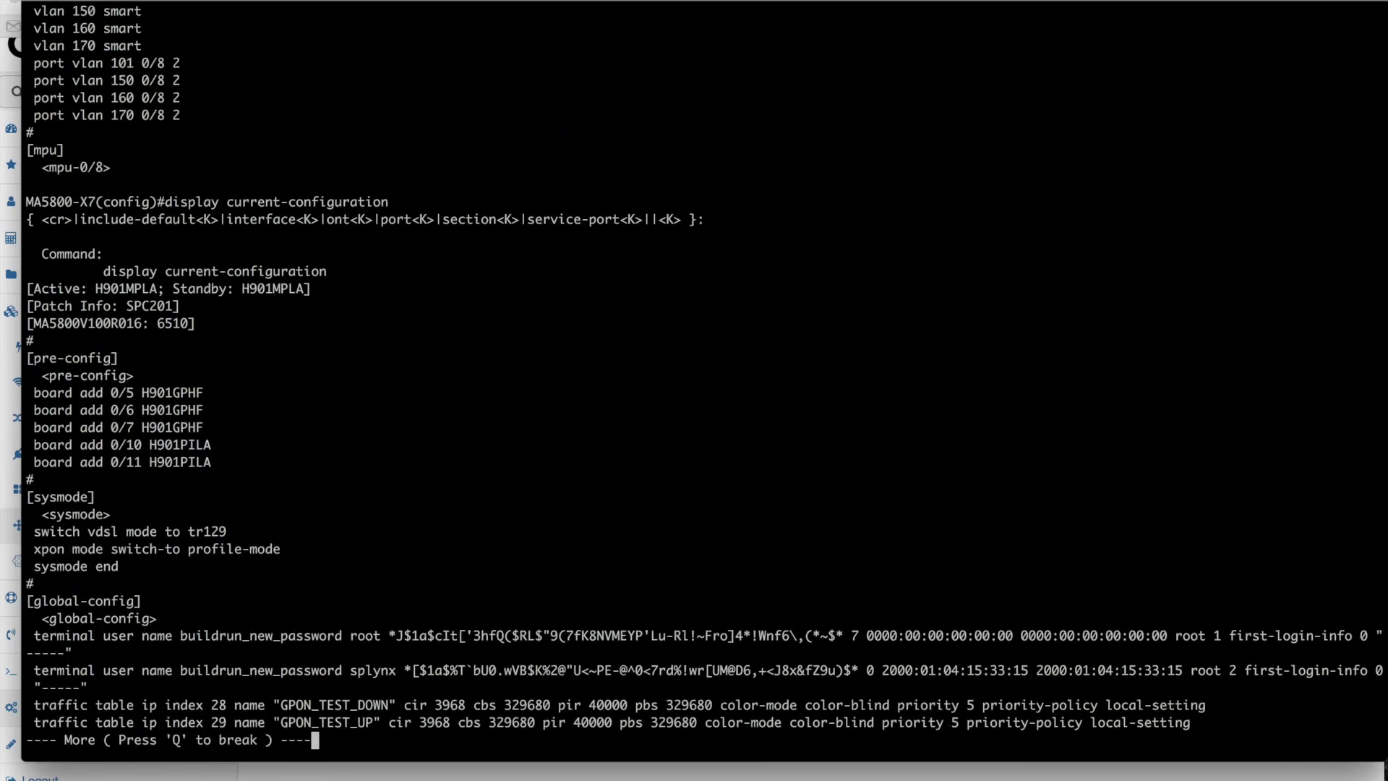
{"action": "key", "text": "Return"}
{"action": "key", "text": "Return"}
{"action": "key", "text": "Return"}
{"action": "key", "text": "Return"}
{"action": "key", "text": "Return"}
{"action": "key", "text": "Return"}
{"action": "key", "text": "Return"}
{"action": "key", "text": "Return"}
{"action": "key", "text": "Return"}
{"action": "key", "text": "Return"}
{"action": "key", "text": "Return"}
{"action": "key", "text": "Return"}
{"action": "key", "text": "Return"}
{"action": "key", "text": "Return"}
{"action": "key", "text": "Return"}
{"action": "key", "text": "Return"}
{"action": "key", "text": "Return"}
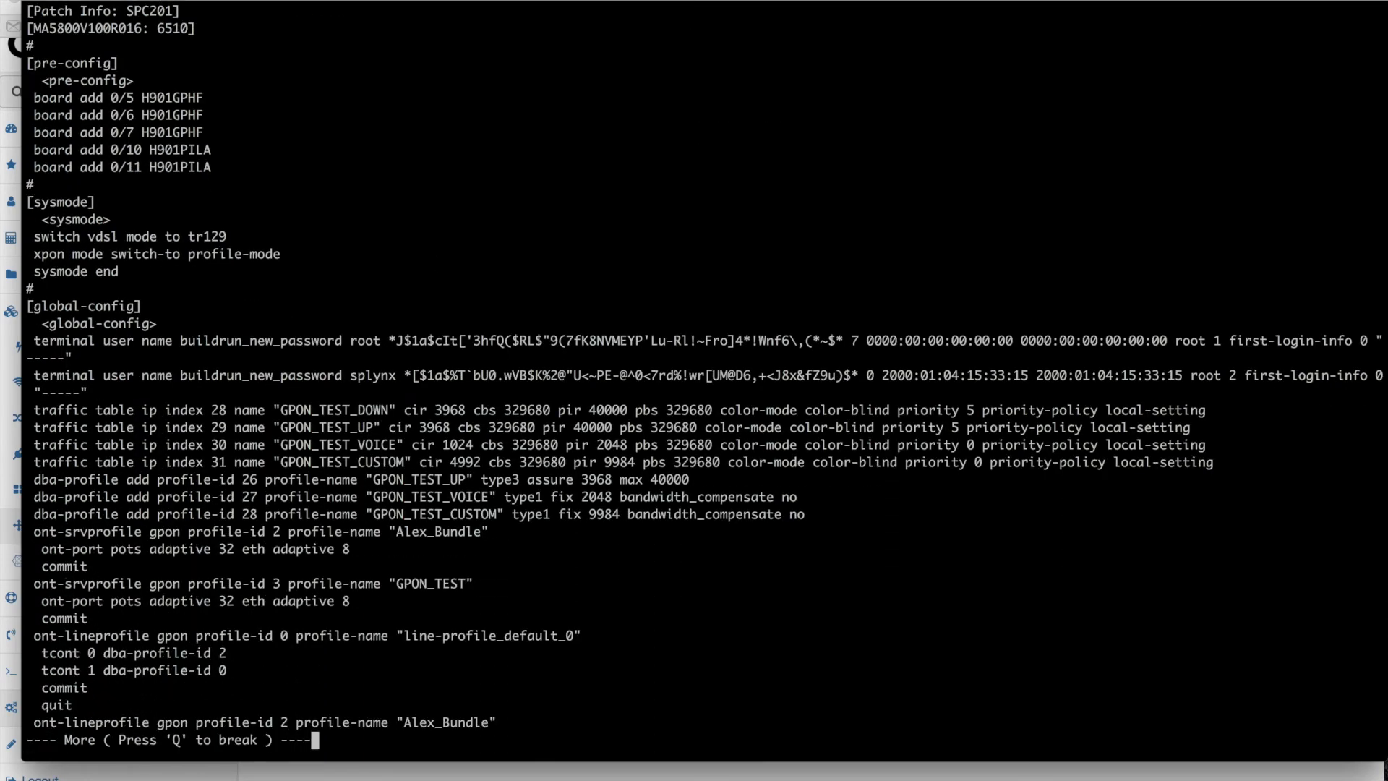
{"action": "key", "text": "Return"}
{"action": "key", "text": "Return"}
{"action": "key", "text": "Return"}
{"action": "key", "text": "Return"}
{"action": "key", "text": "Return"}
{"action": "key", "text": "Return"}
{"action": "key", "text": "Return"}
{"action": "key", "text": "Return"}
{"action": "key", "text": "Return"}
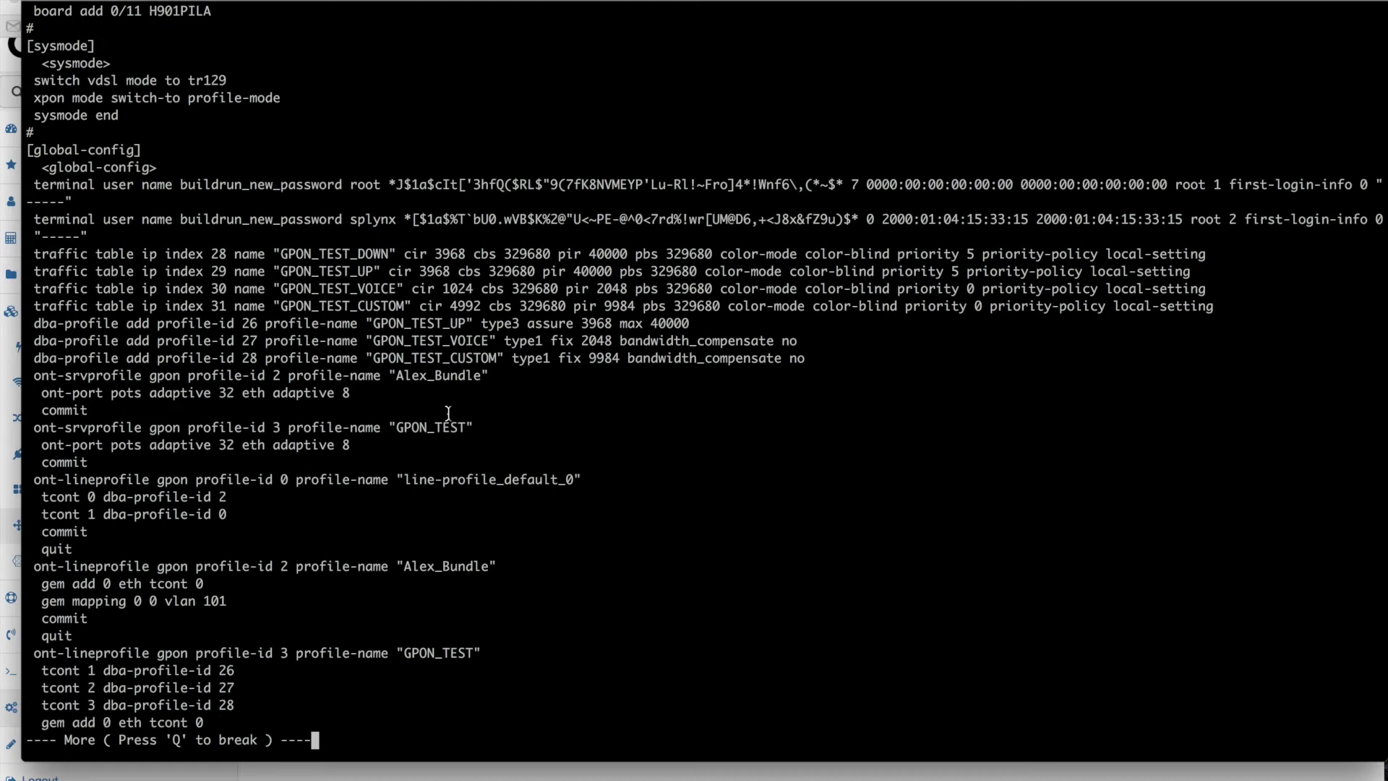
{"action": "triple_click", "coordinate": [439, 423]}
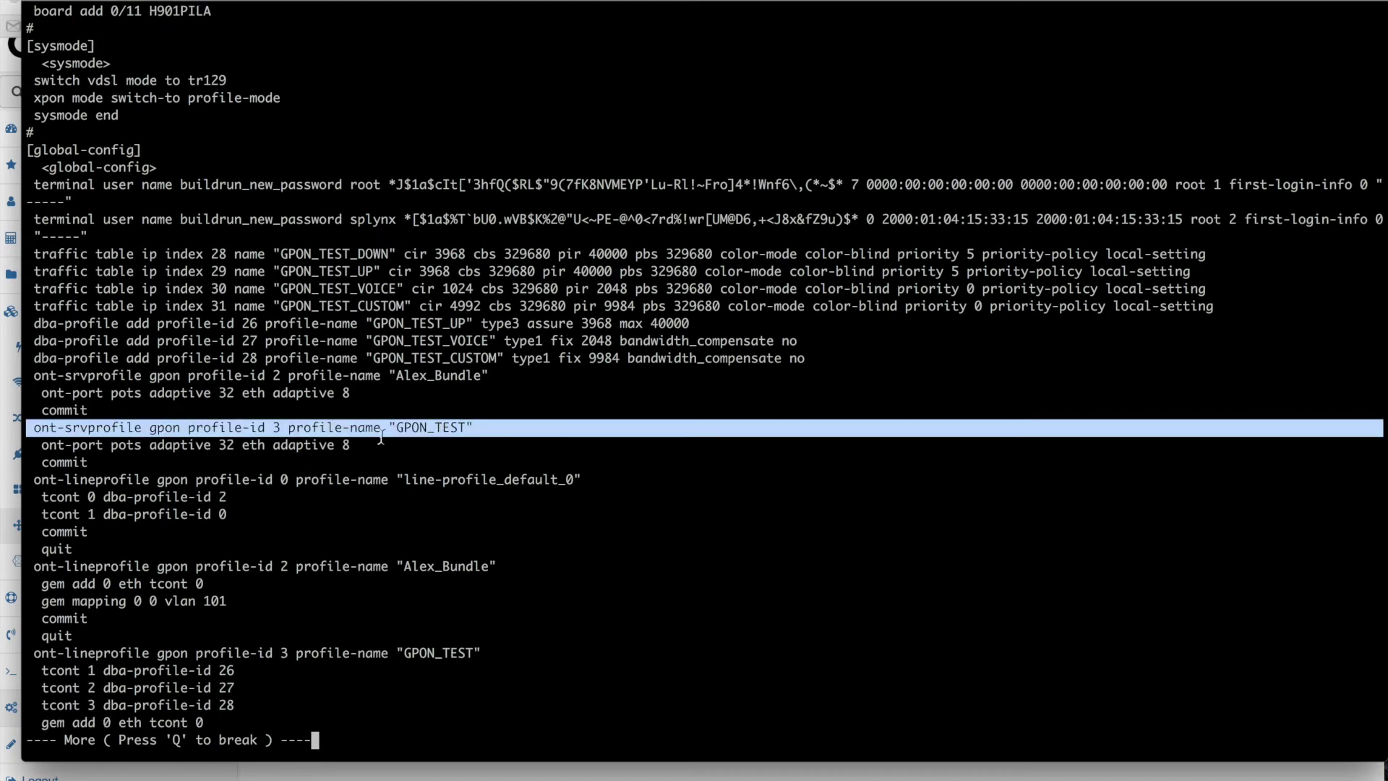
{"action": "triple_click", "coordinate": [385, 650]}
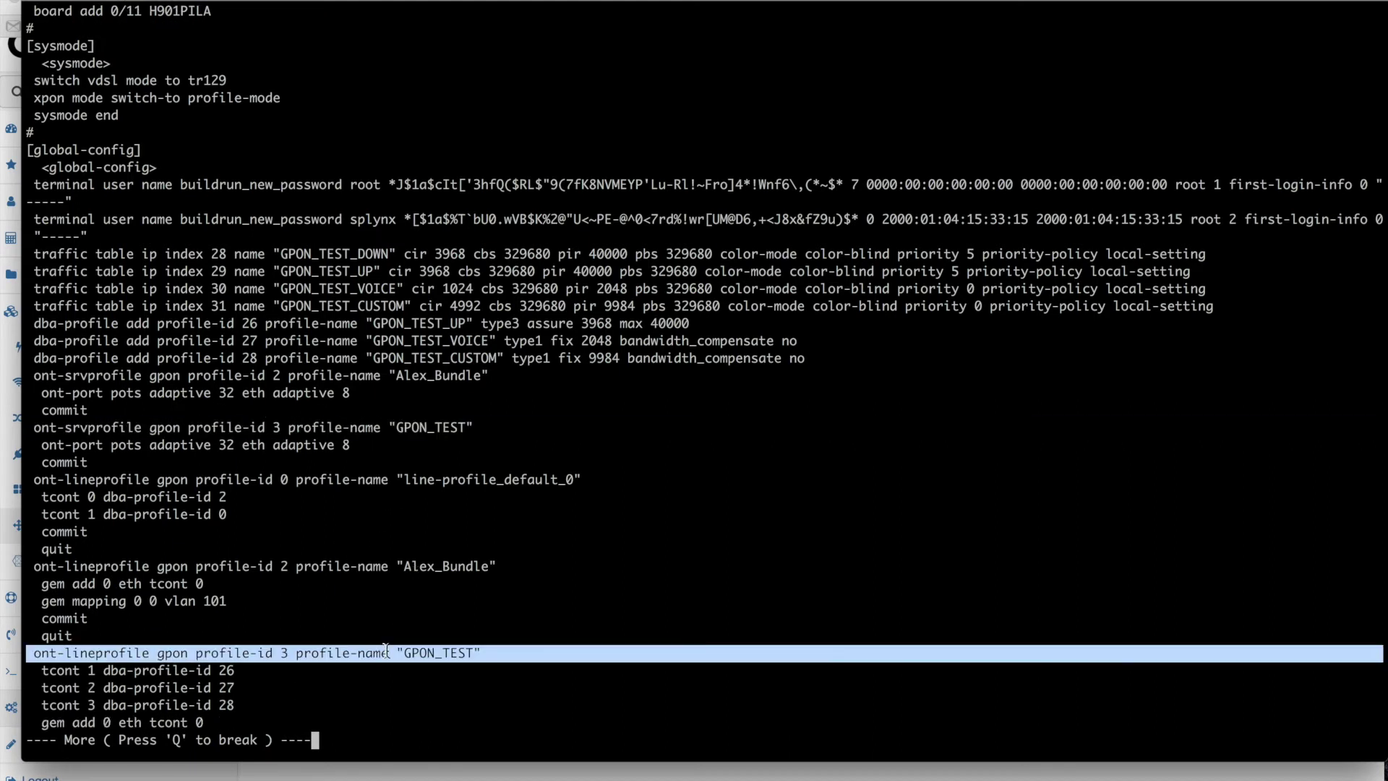
Check GPON_TEST's tconts and gem mappings to VLANs 101, 150, 160, 170, then the VLAN lines
{"action": "key", "text": "Return"}
{"action": "key", "text": "Return"}
{"action": "key", "text": "Return"}
{"action": "key", "text": "Return"}
{"action": "key", "text": "Return"}
{"action": "key", "text": "Return"}
{"action": "key", "text": "Return"}
{"action": "key", "text": "Return"}
{"action": "key", "text": "Return"}
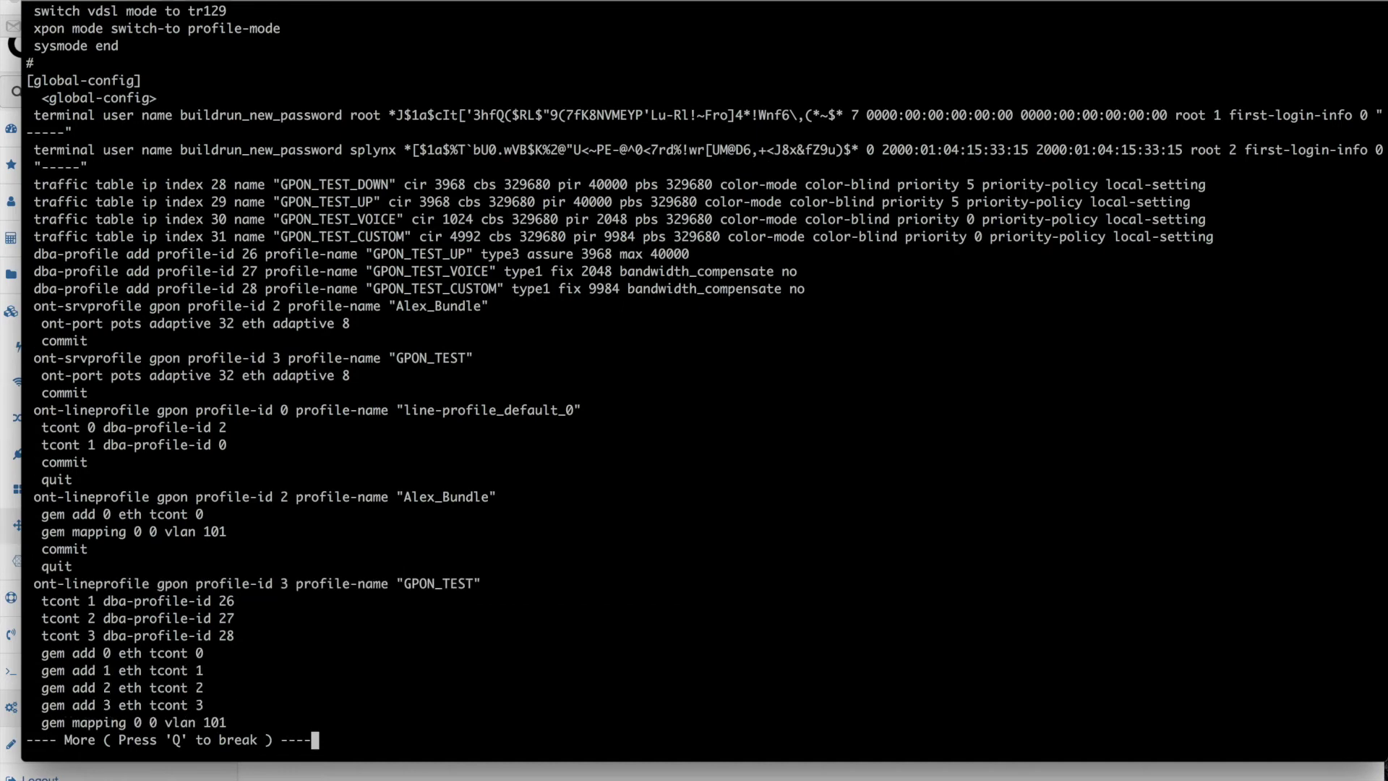
{"action": "key", "text": "Return"}
{"action": "key", "text": "Return"}
{"action": "key", "text": "Return"}
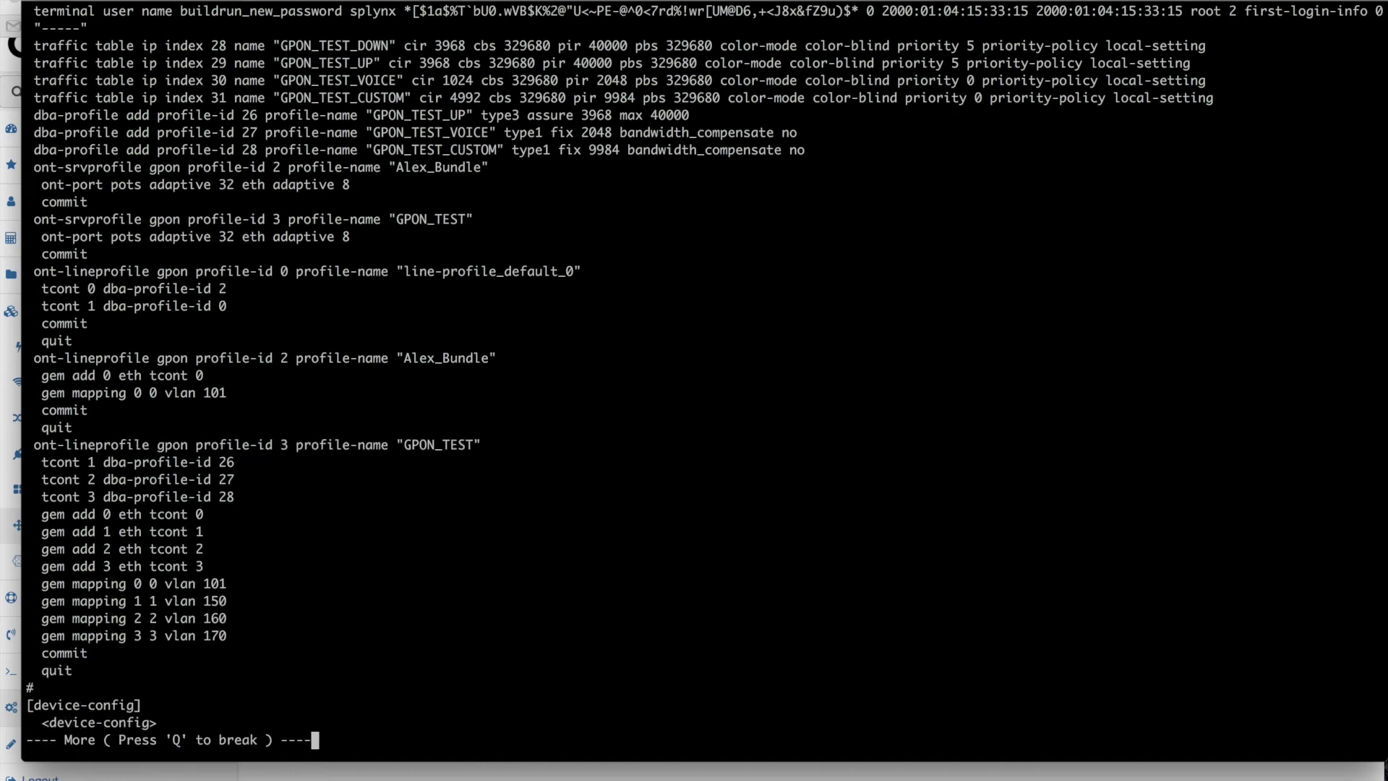
{"action": "left_click_drag", "start_coordinate": [240, 628], "coordinate": [4, 461]}
{"action": "left_click", "coordinate": [310, 480]}
{"action": "key", "text": "Return"}
{"action": "key", "text": "Return"}
{"action": "key", "text": "Return"}
{"action": "key", "text": "Return"}
{"action": "key", "text": "Return"}
{"action": "key", "text": "Return"}
{"action": "key", "text": "Return"}
{"action": "key", "text": "Return"}
{"action": "key", "text": "Return"}
{"action": "key", "text": "Return"}
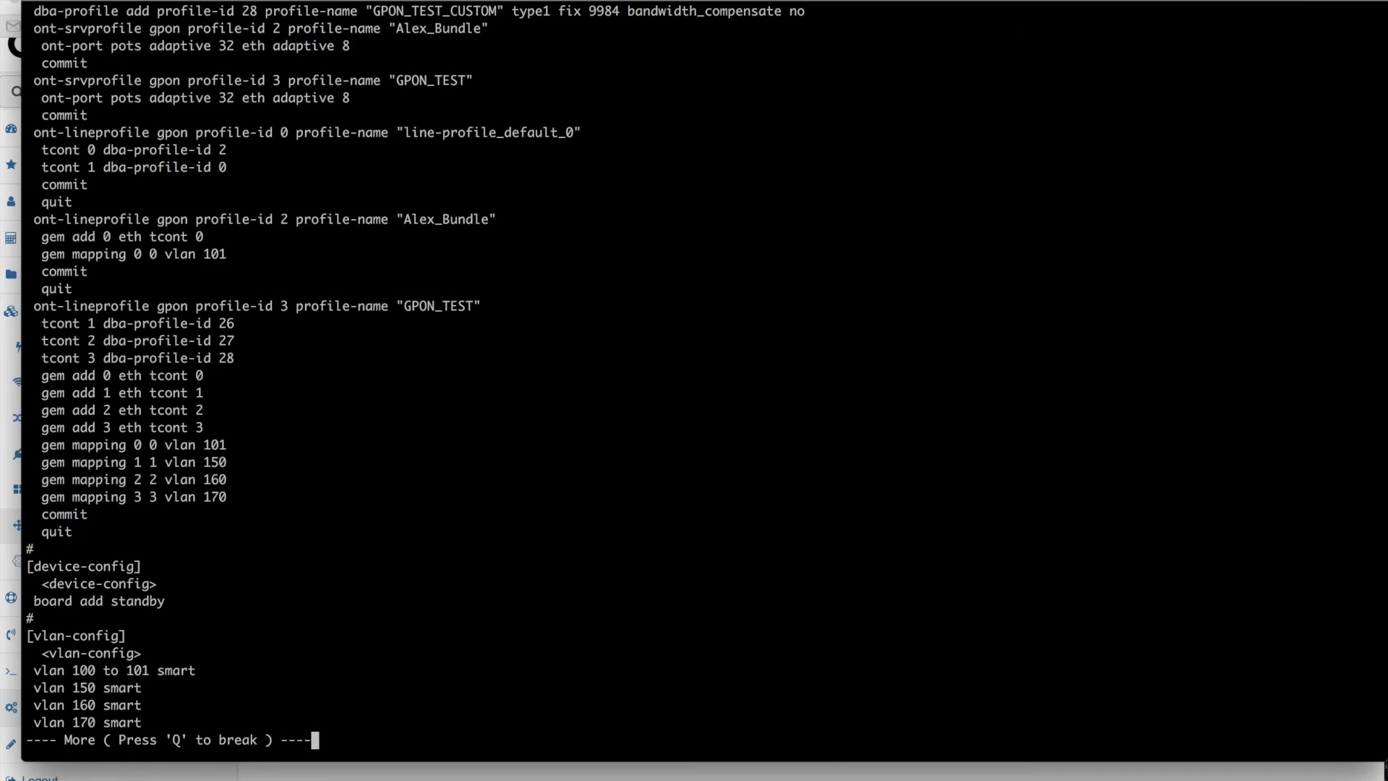
Back in Splynx, open the Customers > List page
{"action": "left_click", "coordinate": [504, 774]}
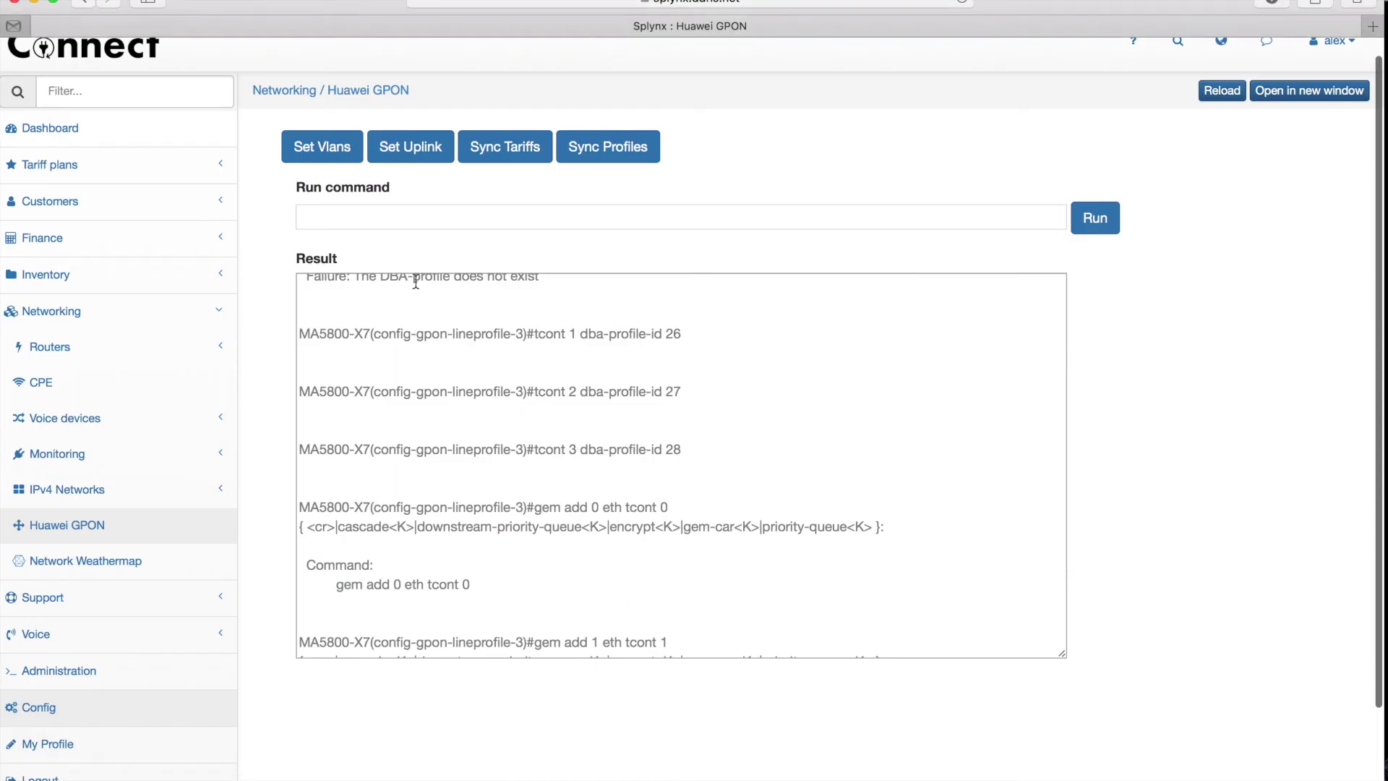
{"action": "left_click", "coordinate": [70, 215]}
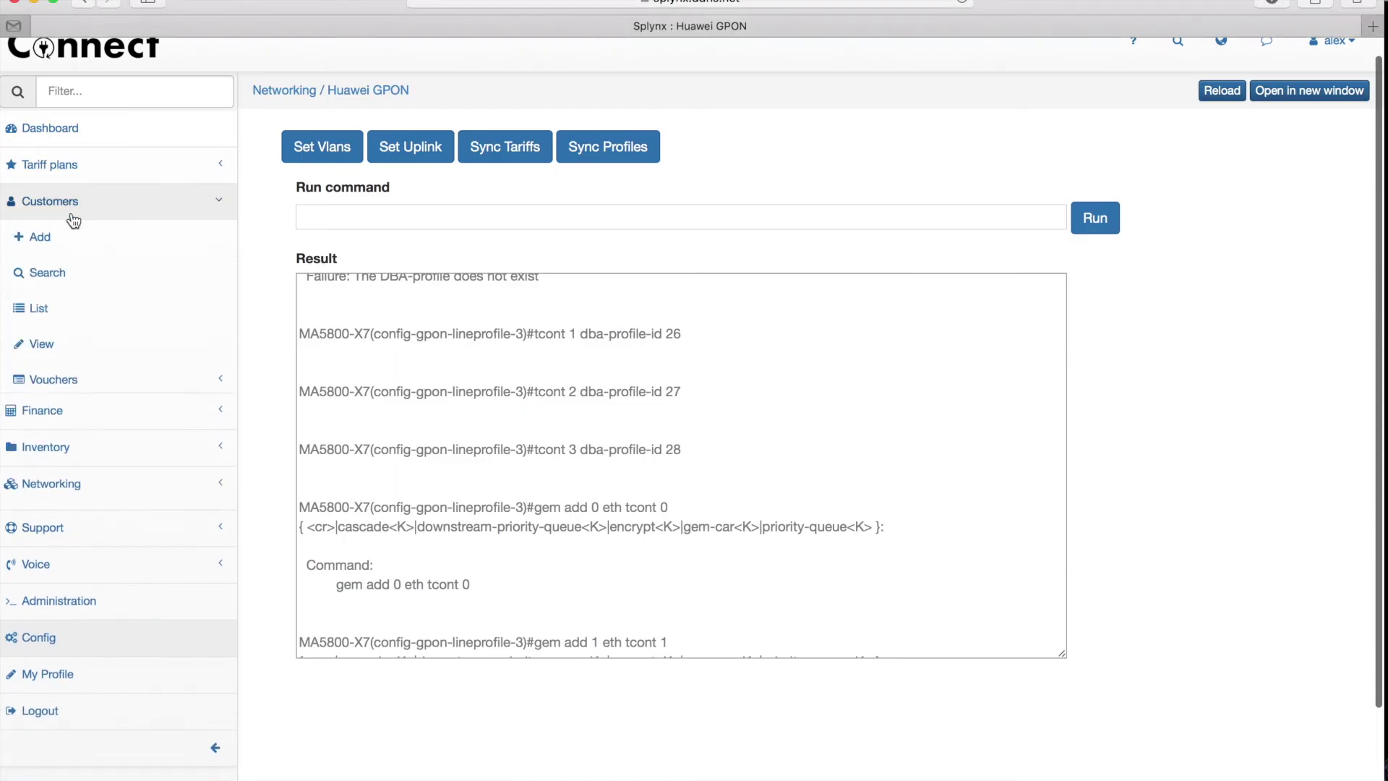
{"action": "left_click", "coordinate": [69, 314]}
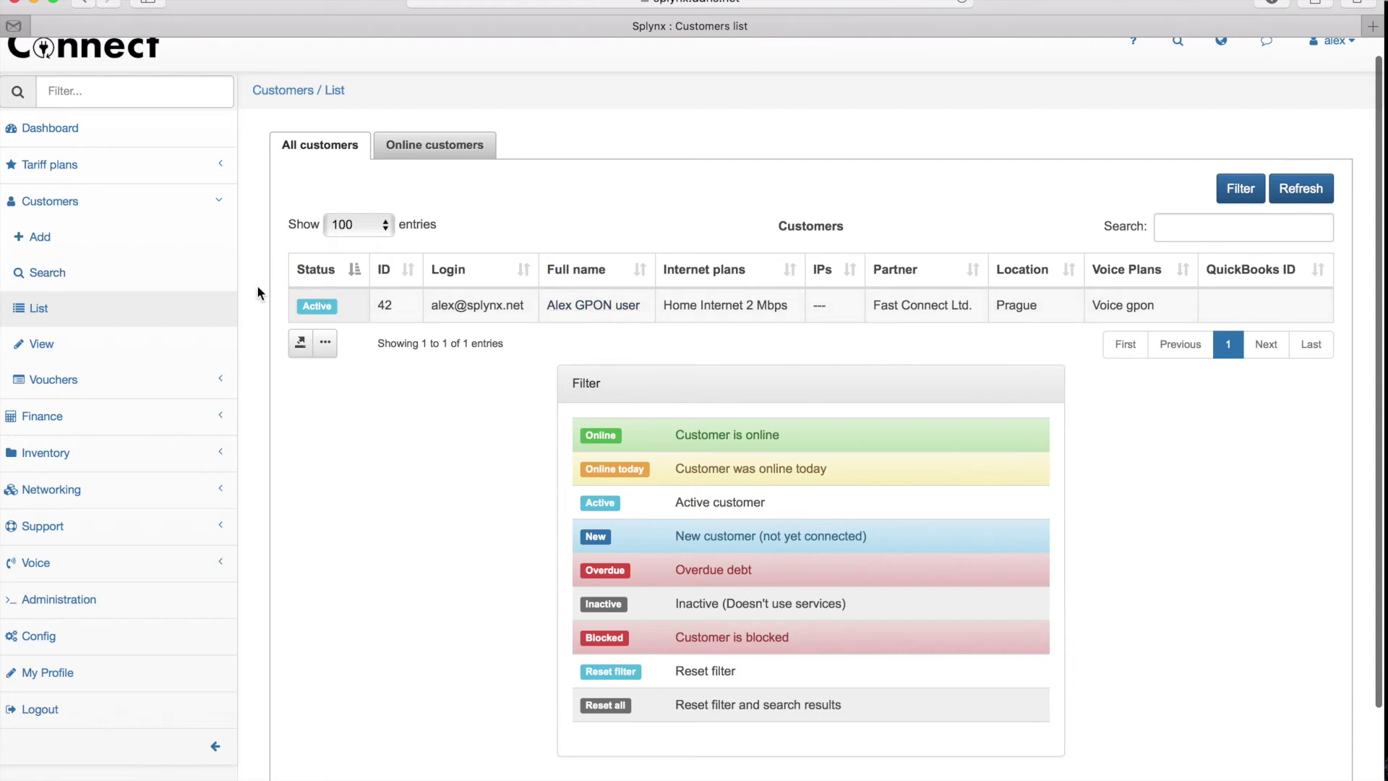
Try the customer search form, return to the full list, and open customer 31's record
{"action": "left_click", "coordinate": [133, 284]}
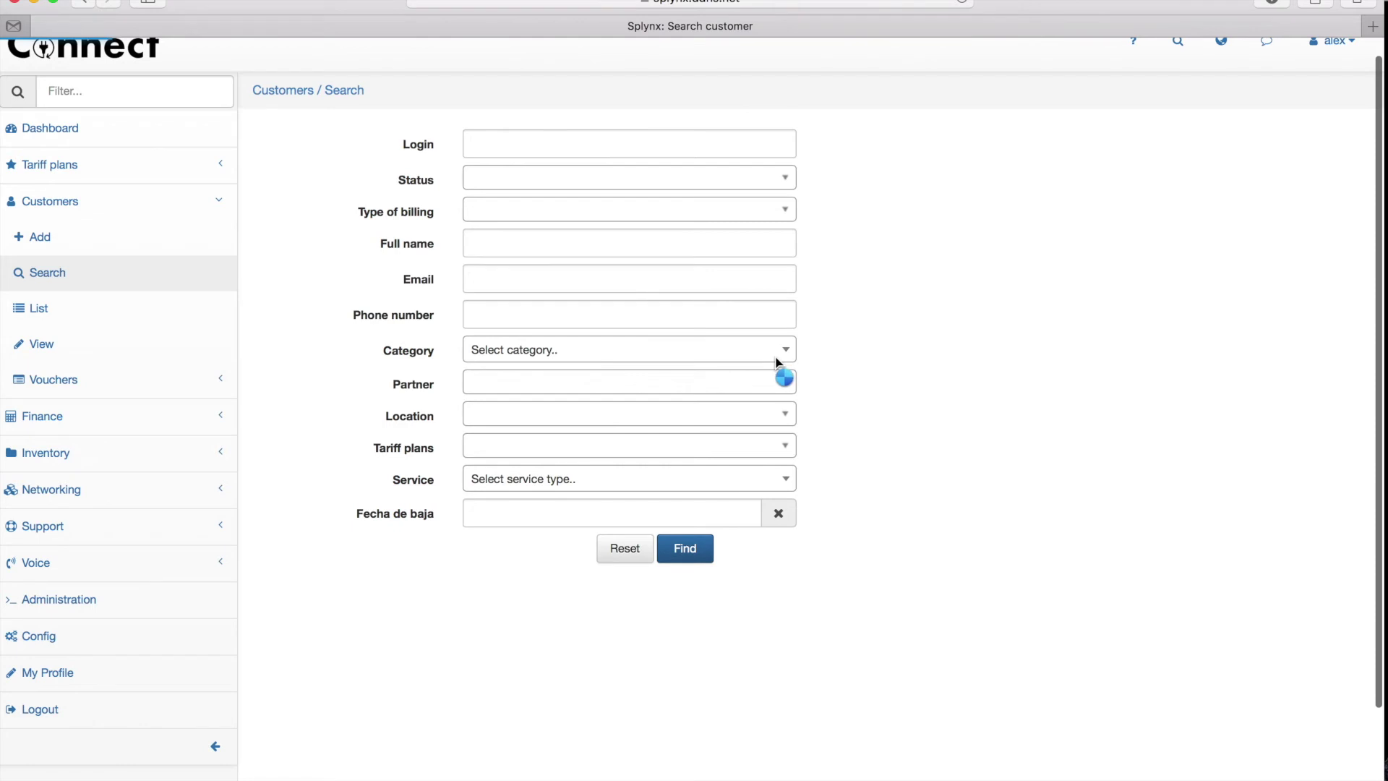
{"action": "key", "text": "super+bracketleft"}
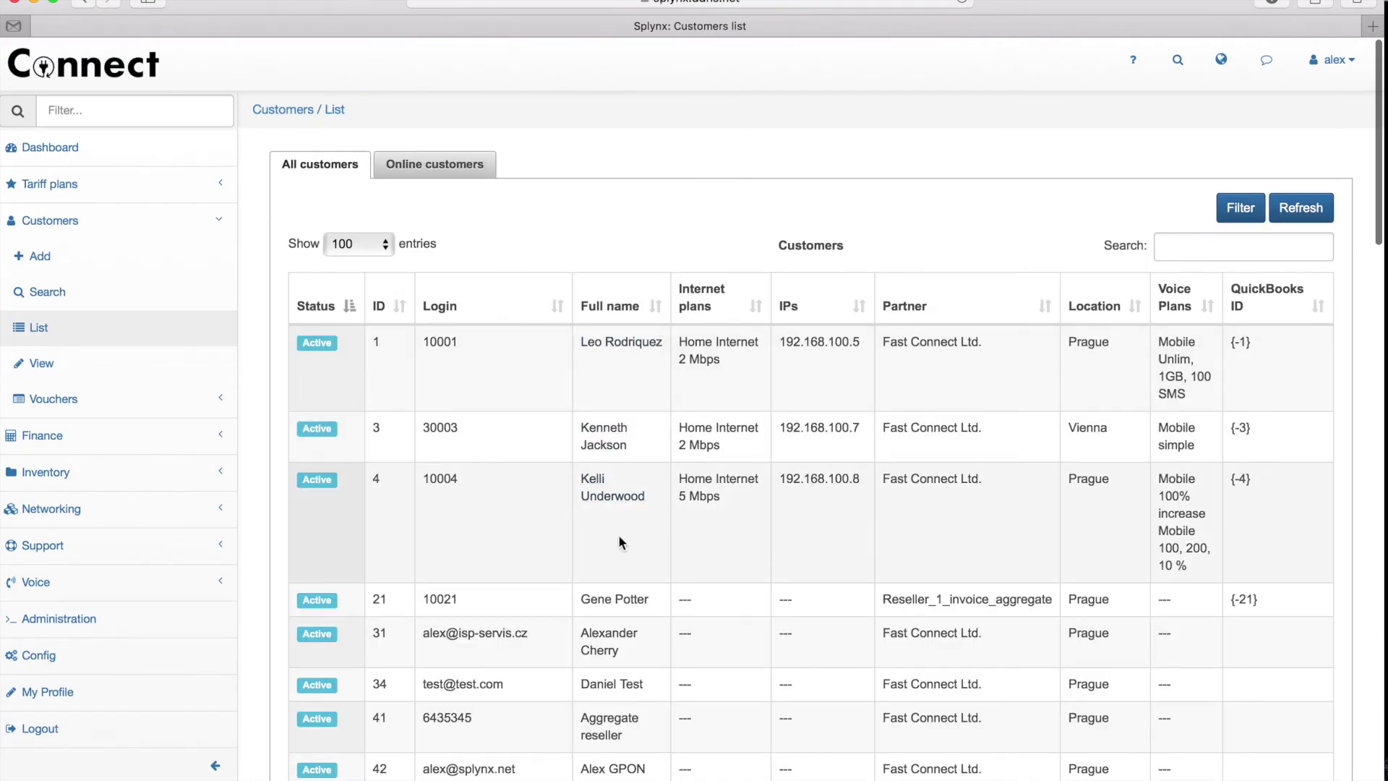
{"action": "scroll", "coordinate": [618, 535], "scroll_direction": "down", "scroll_amount": 1}
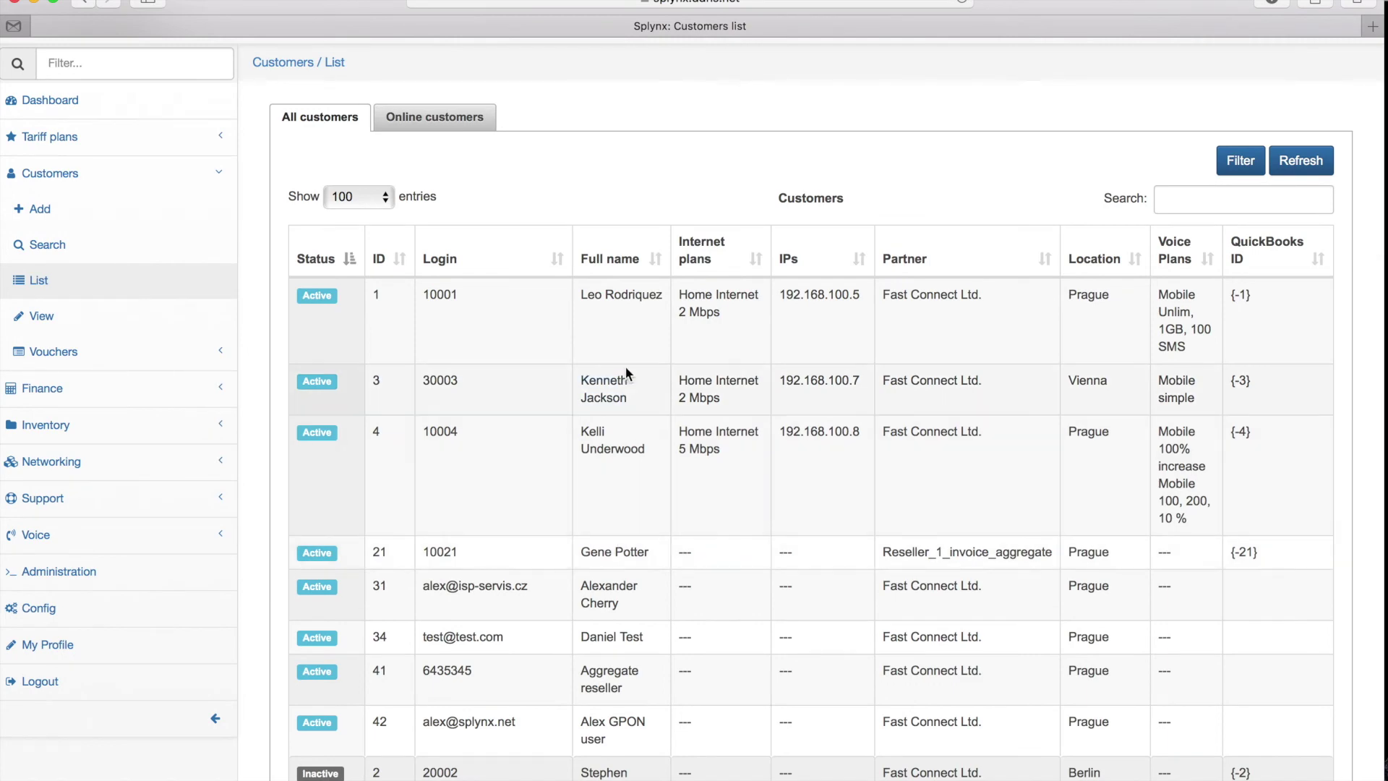
{"action": "left_click", "coordinate": [609, 593]}
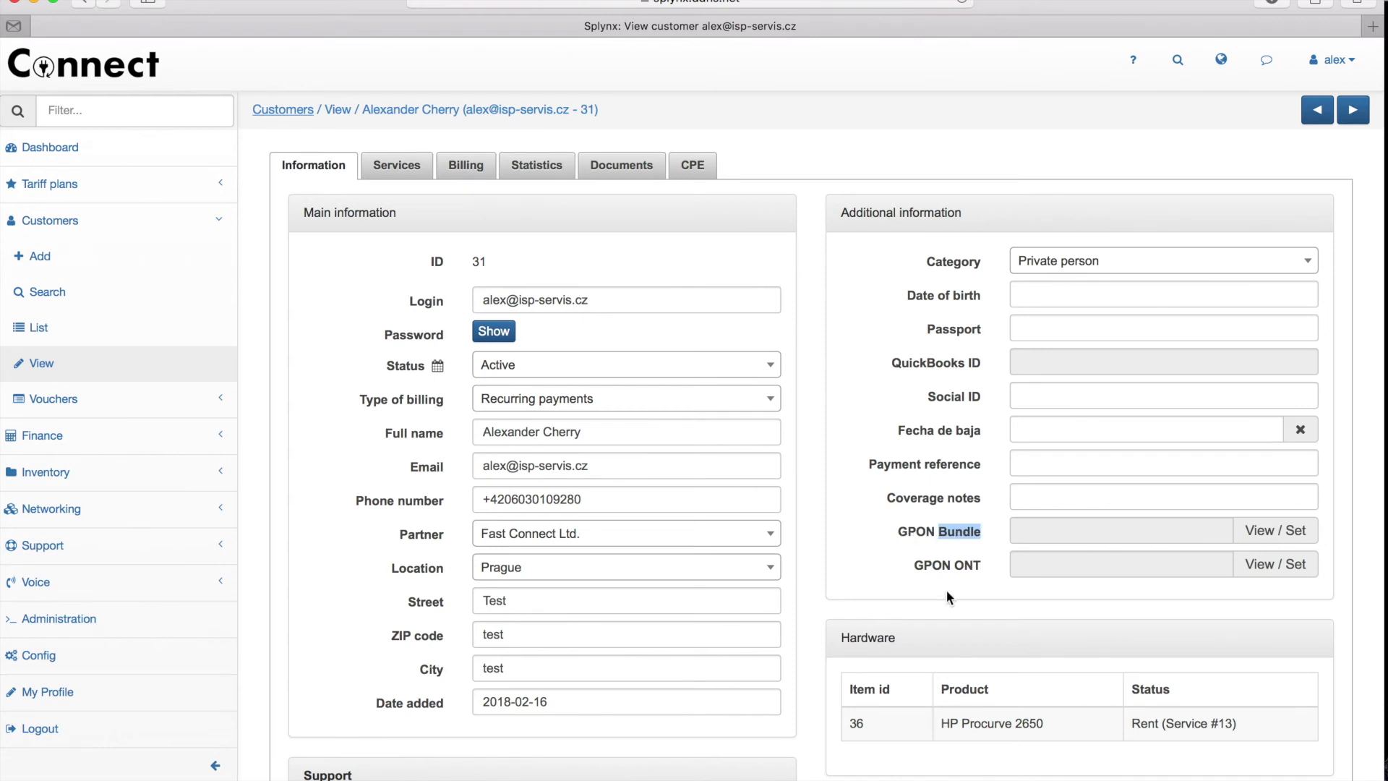
Assign the GPON_TEST bundle (3) to customer 31, then start setting its GPON ONT
{"action": "double_click", "coordinate": [966, 565]}
{"action": "left_click", "coordinate": [1078, 532]}
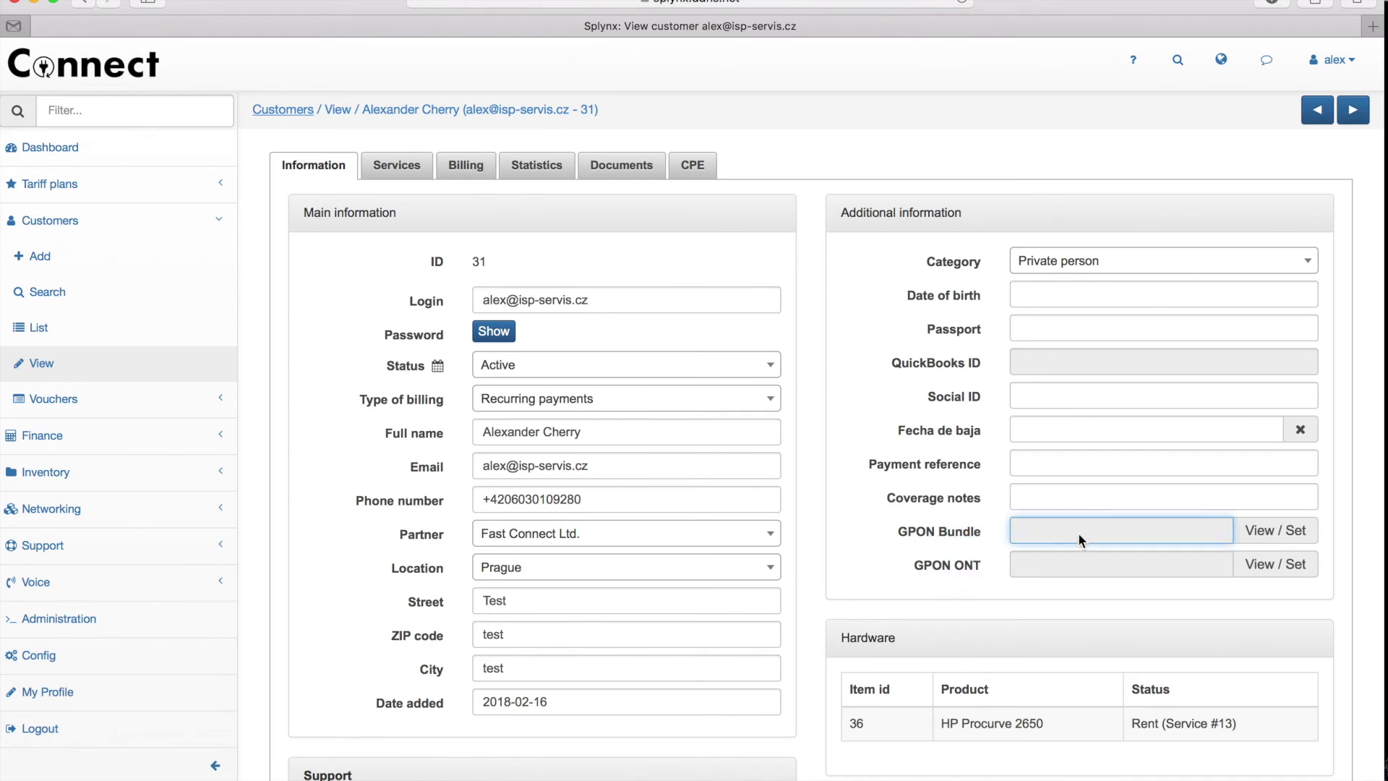
{"action": "left_click", "coordinate": [1272, 534]}
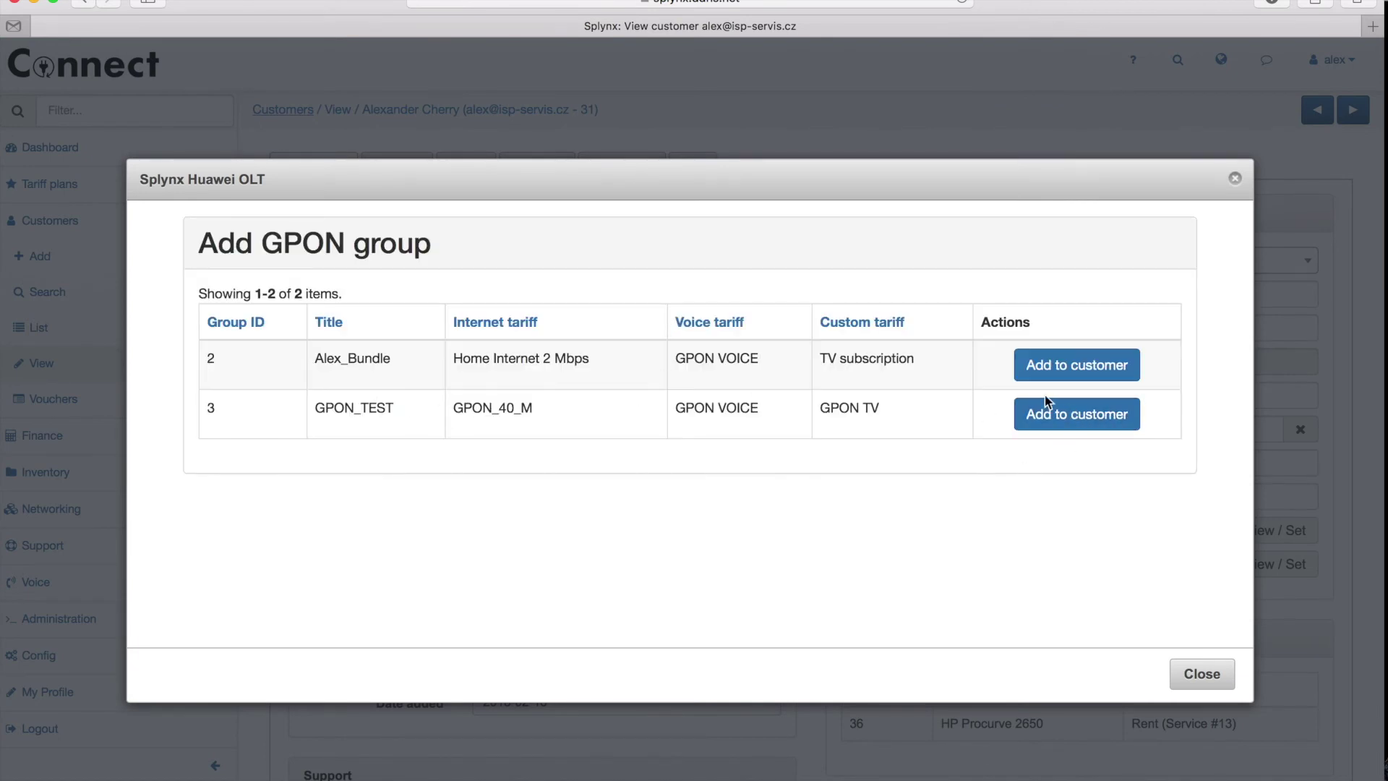
{"action": "left_click", "coordinate": [1041, 415]}
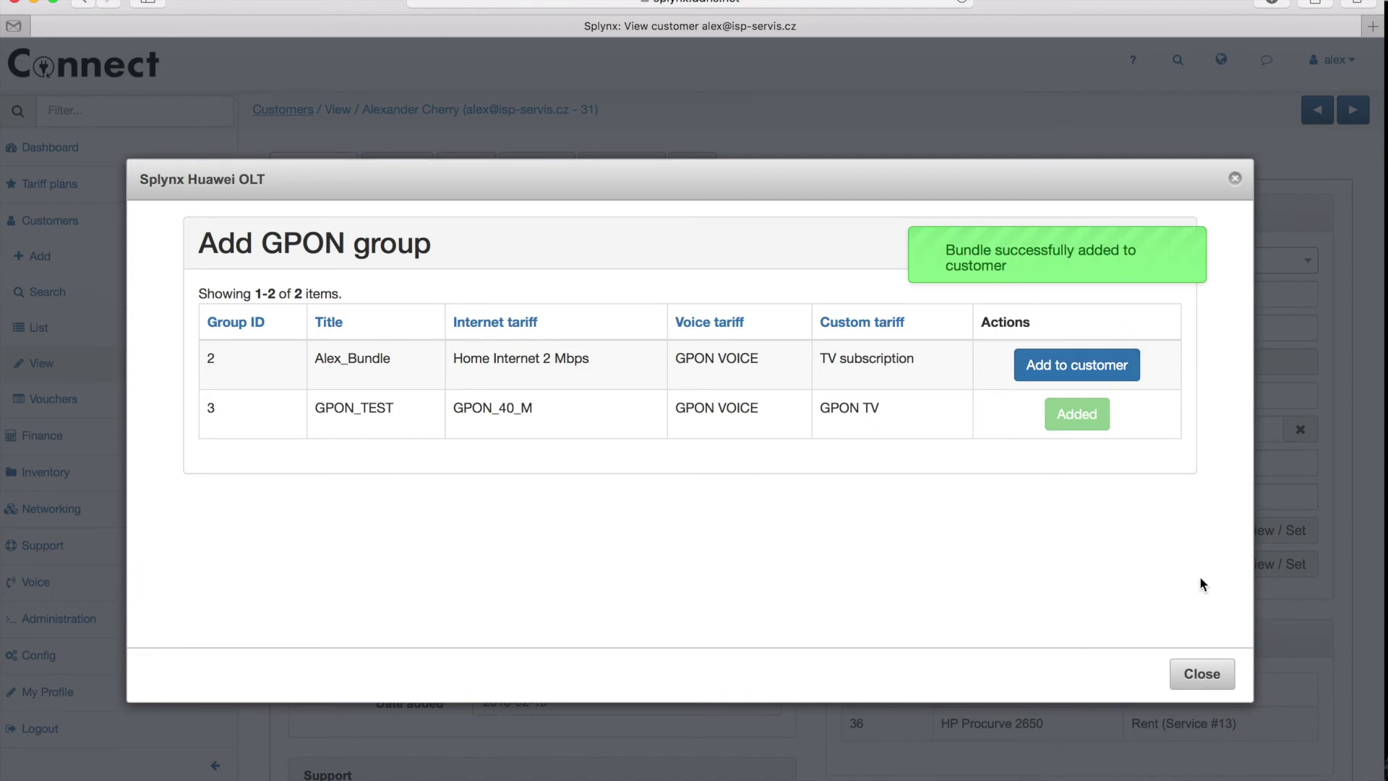
{"action": "left_click", "coordinate": [1192, 680]}
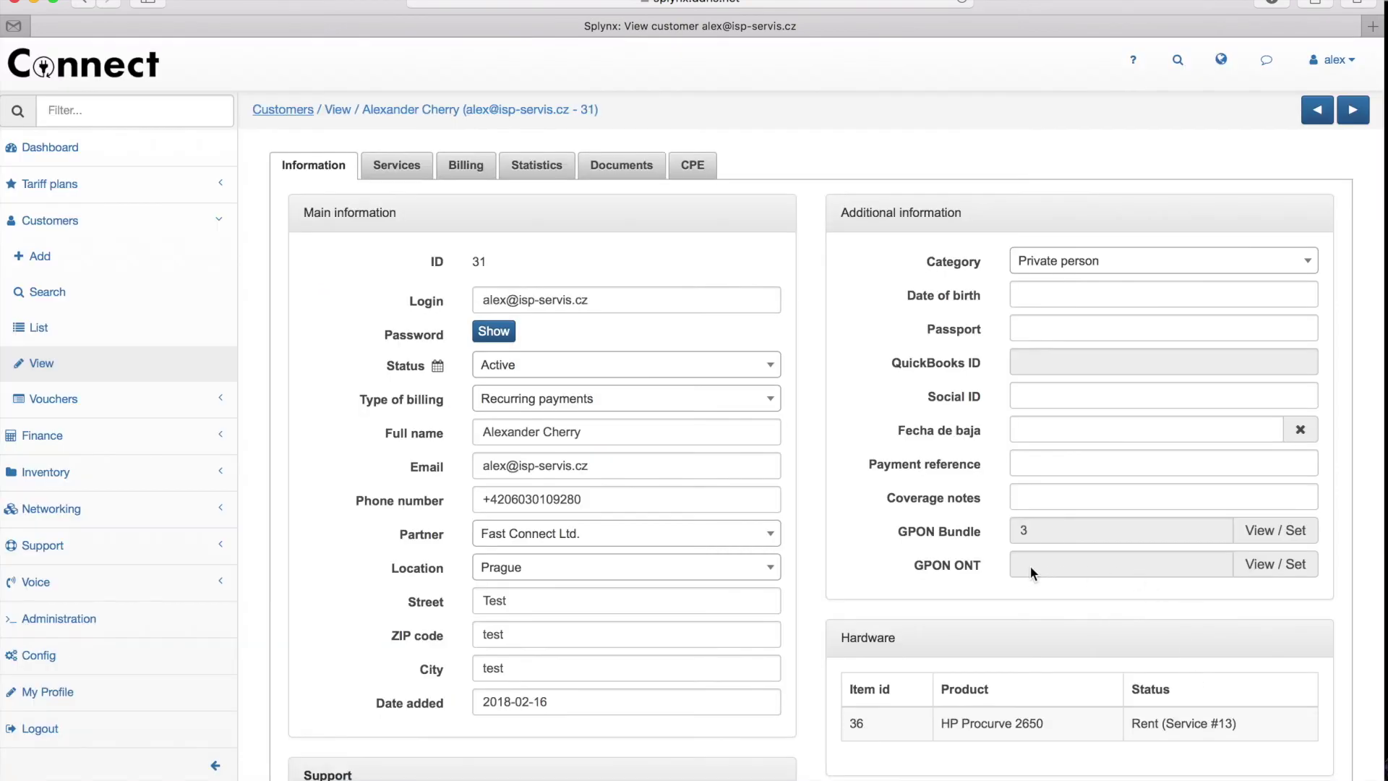
{"action": "left_click", "coordinate": [1271, 570]}
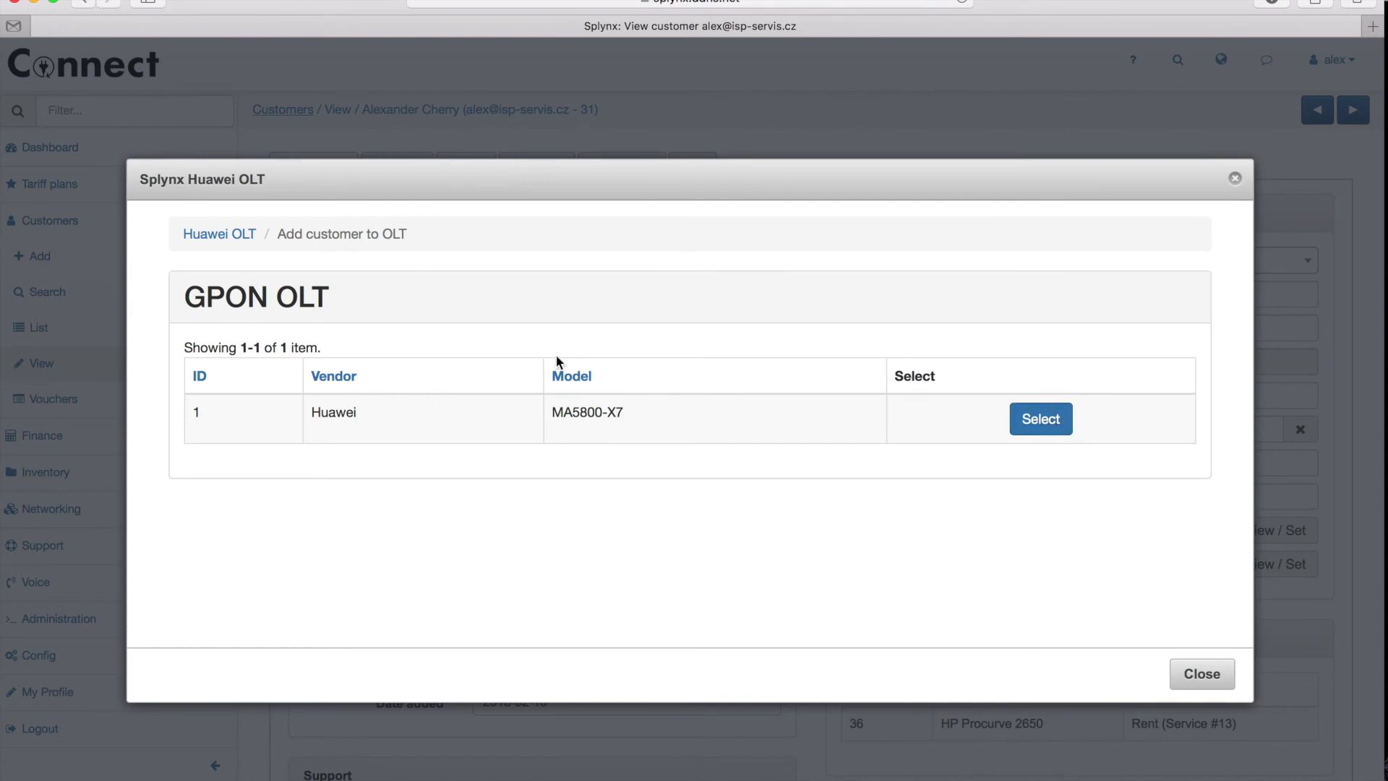
Choose the Huawei MA5800-X7 OLT and select the second auto-found ONT 48575443FFF4B99A
{"action": "left_click", "coordinate": [1057, 421]}
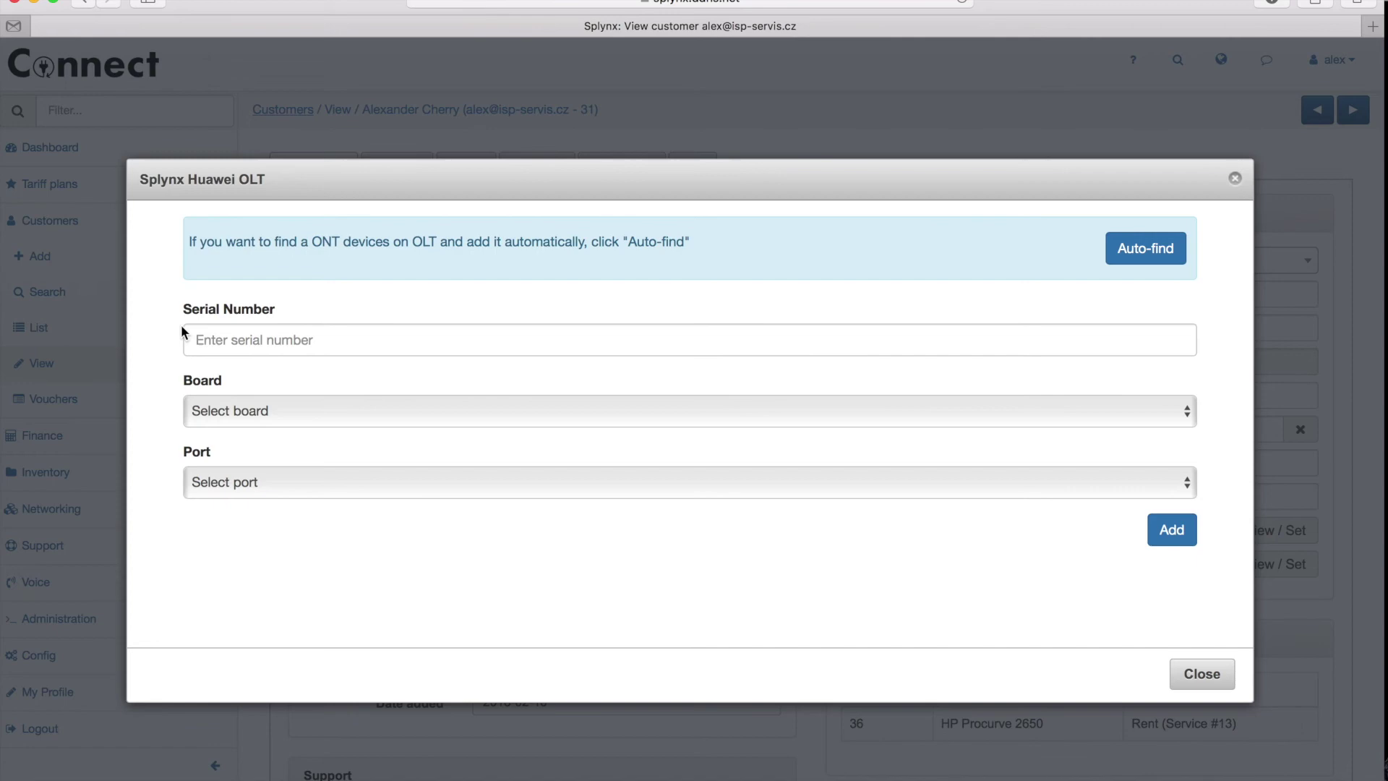
{"action": "left_click", "coordinate": [1145, 248]}
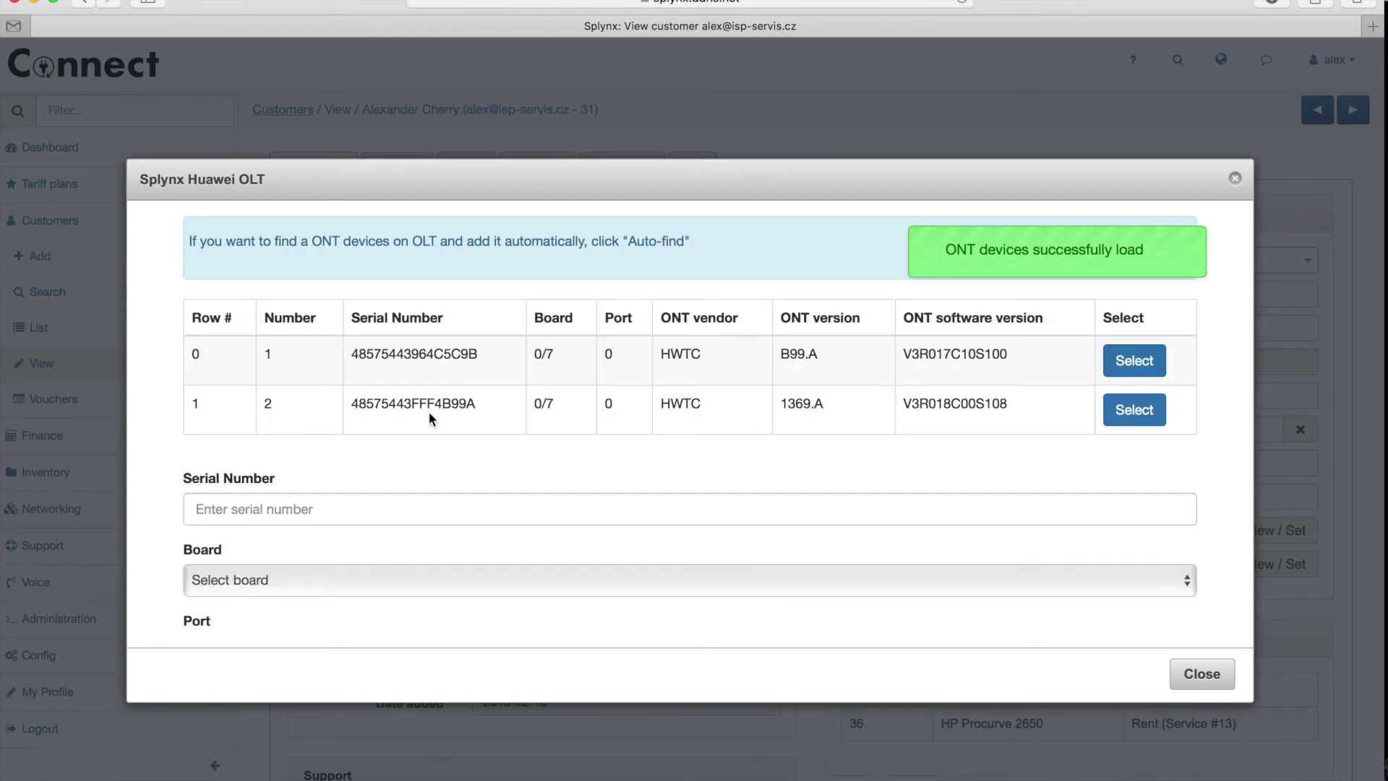
{"action": "left_click", "coordinate": [1133, 412]}
Add the ONT on board H901GPHF 0/7, port 0, and review the result output
{"action": "scroll", "coordinate": [465, 520], "scroll_direction": "down", "scroll_amount": 3}
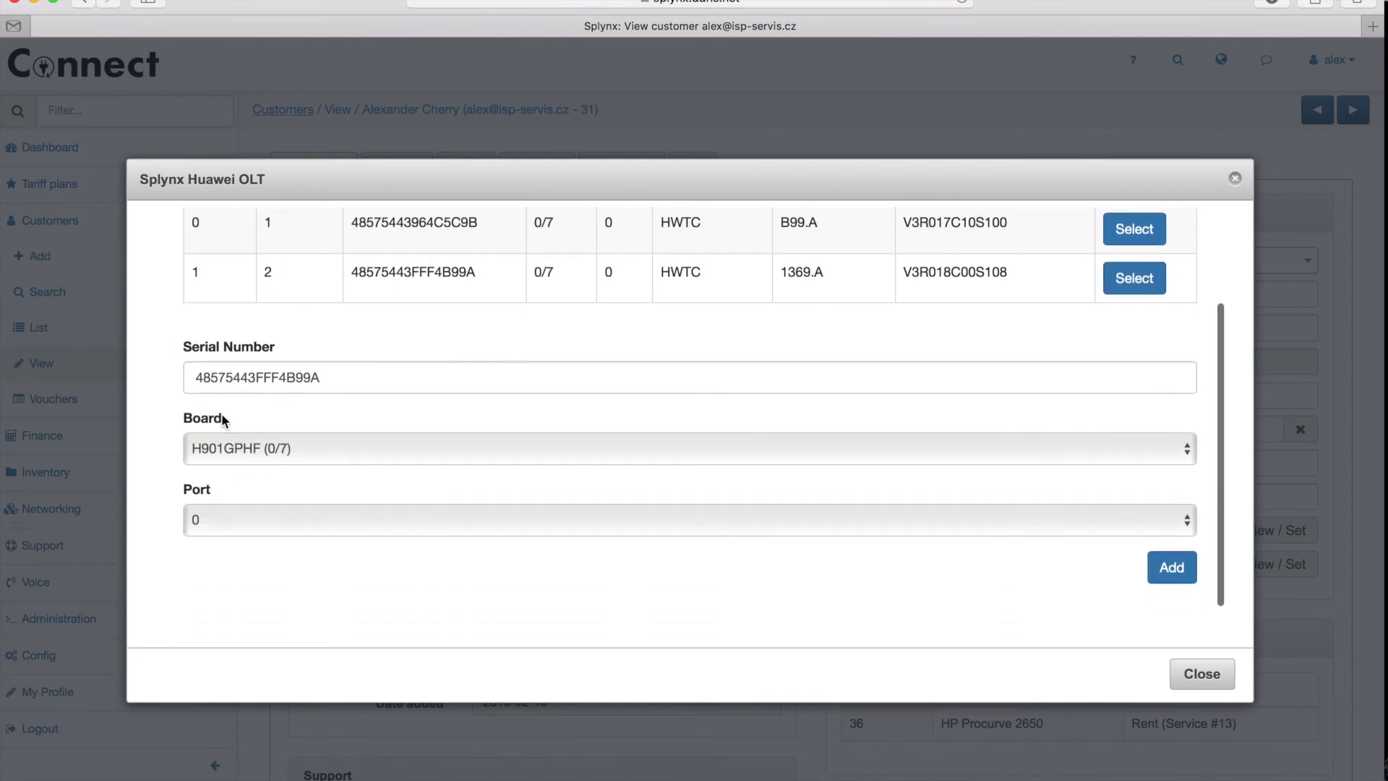
{"action": "left_click", "coordinate": [1149, 575]}
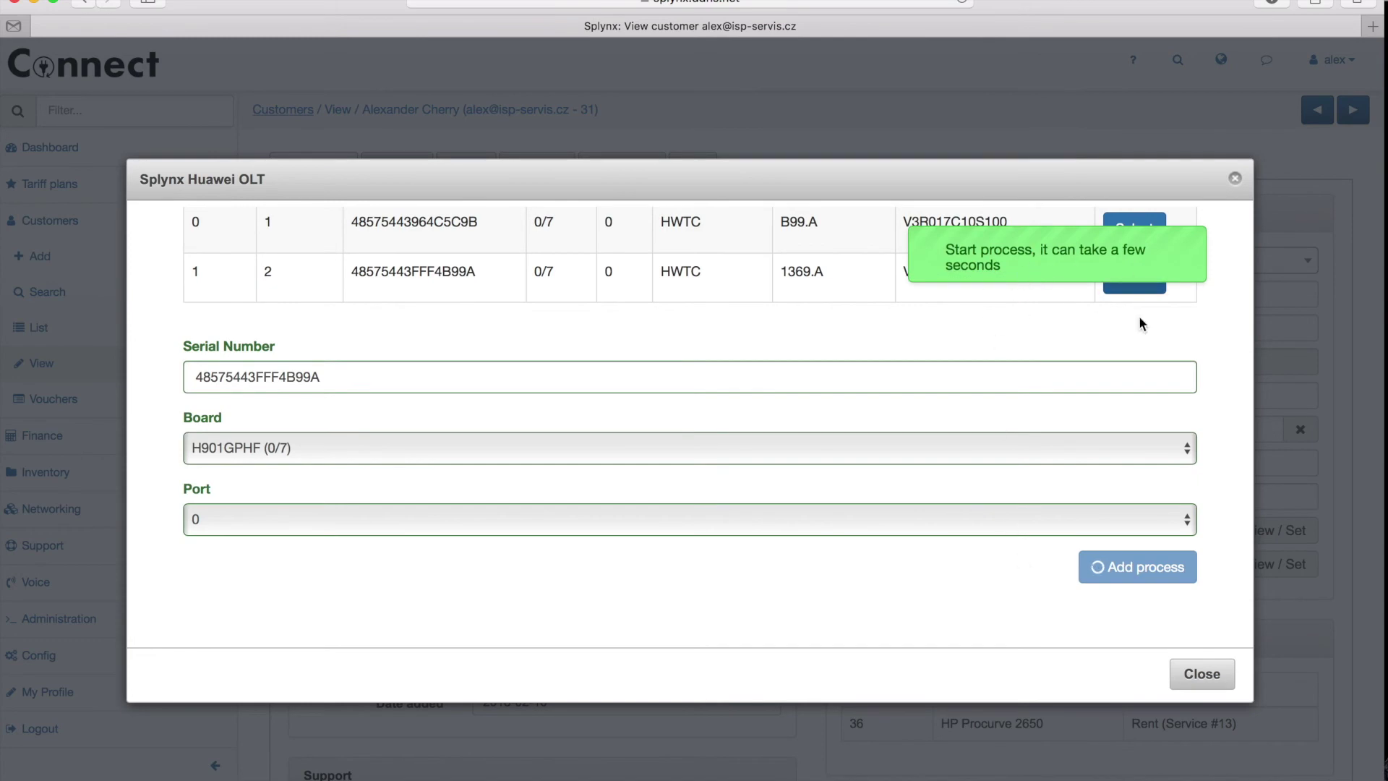
{"action": "scroll", "coordinate": [914, 380], "scroll_direction": "up", "scroll_amount": 3}
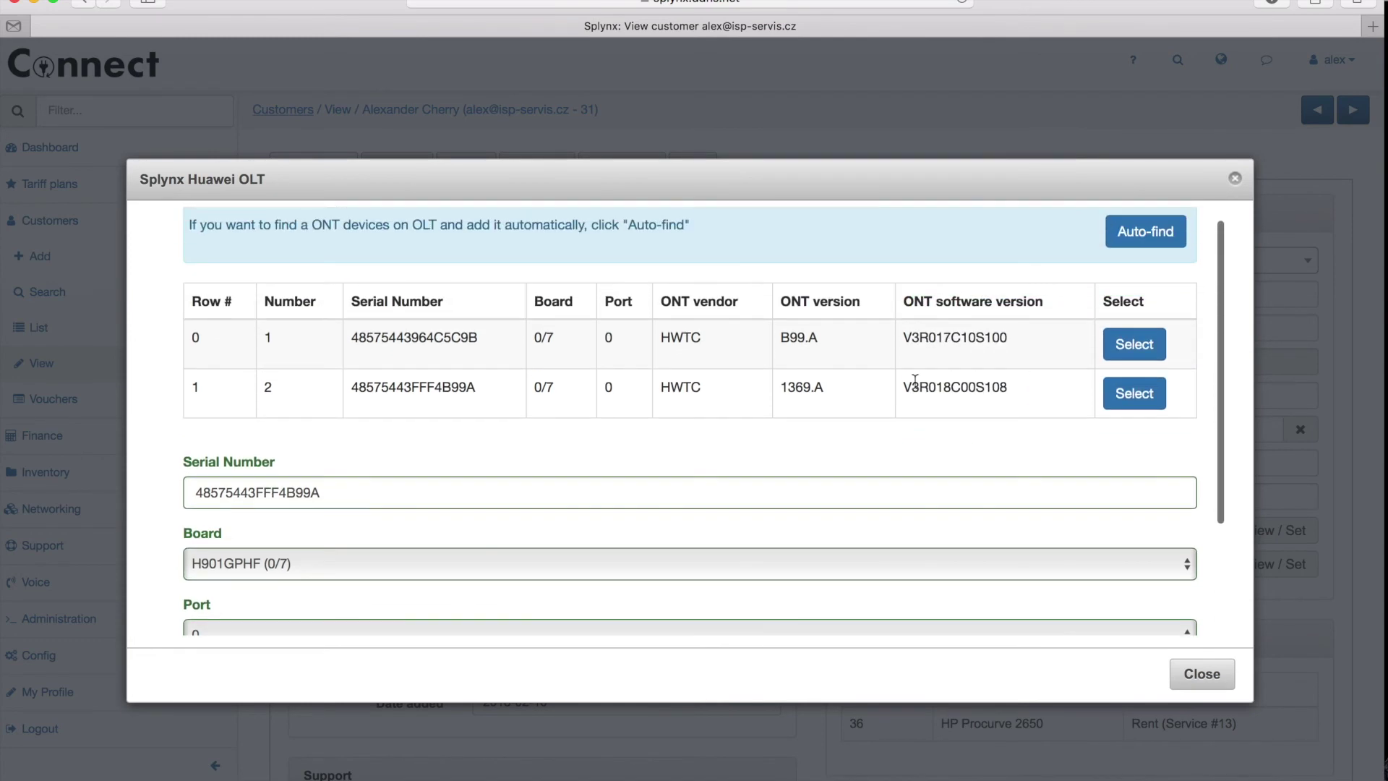
{"action": "scroll", "coordinate": [915, 381], "scroll_direction": "down", "scroll_amount": 5}
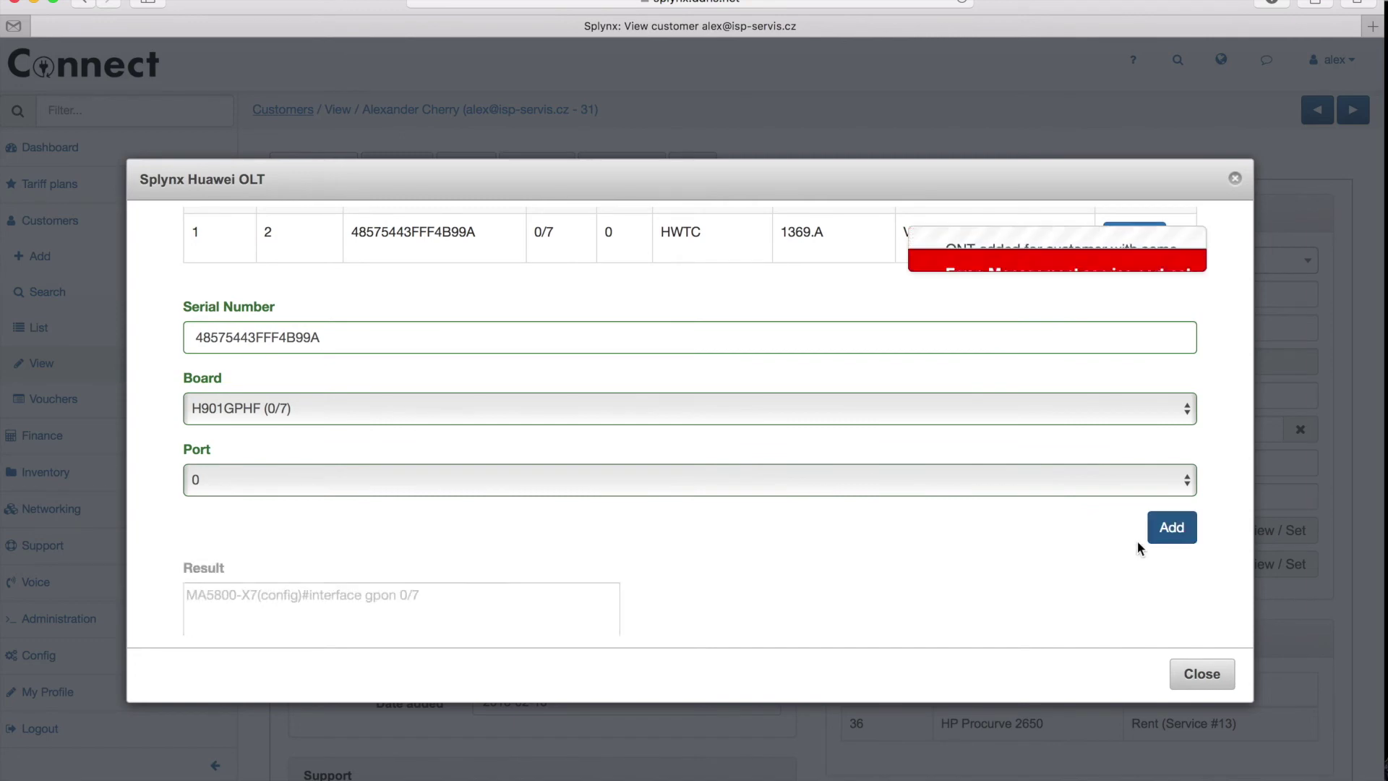
{"action": "scroll", "coordinate": [1053, 497], "scroll_direction": "down", "scroll_amount": 4}
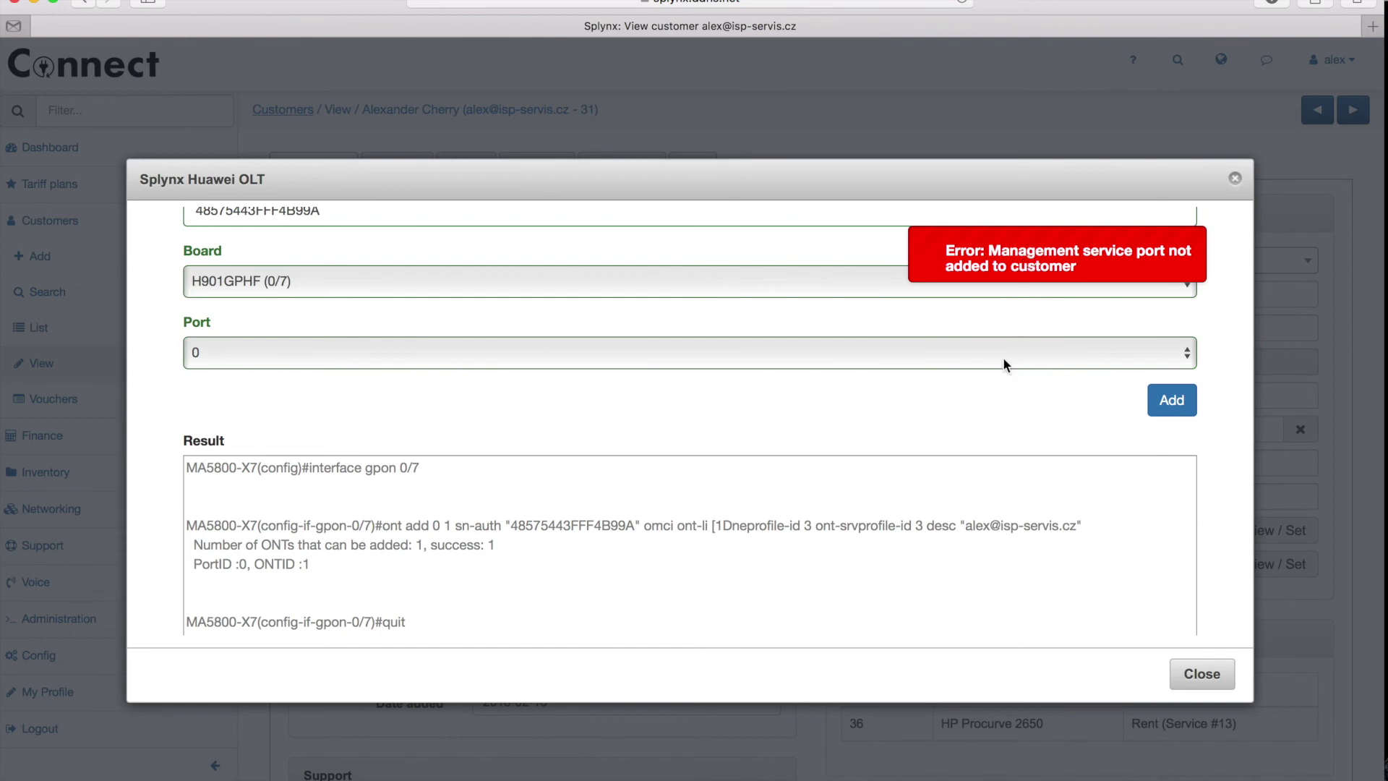
{"action": "scroll", "coordinate": [1001, 365], "scroll_direction": "down", "scroll_amount": 5}
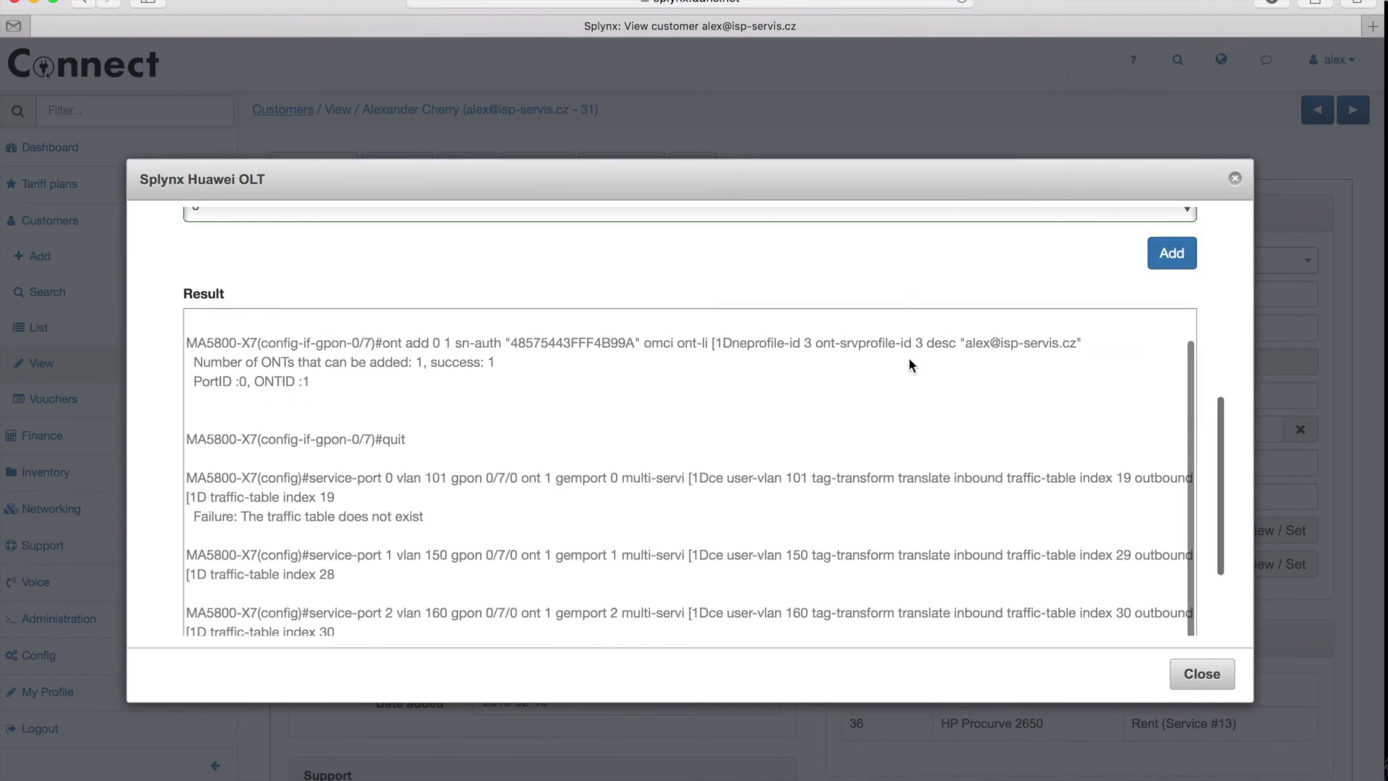
{"action": "scroll", "coordinate": [938, 365], "scroll_direction": "down", "scroll_amount": 5}
Run 'display current-configuration' on the OLT and page to the gpon ONT section
{"action": "key", "text": "super+Tab"}
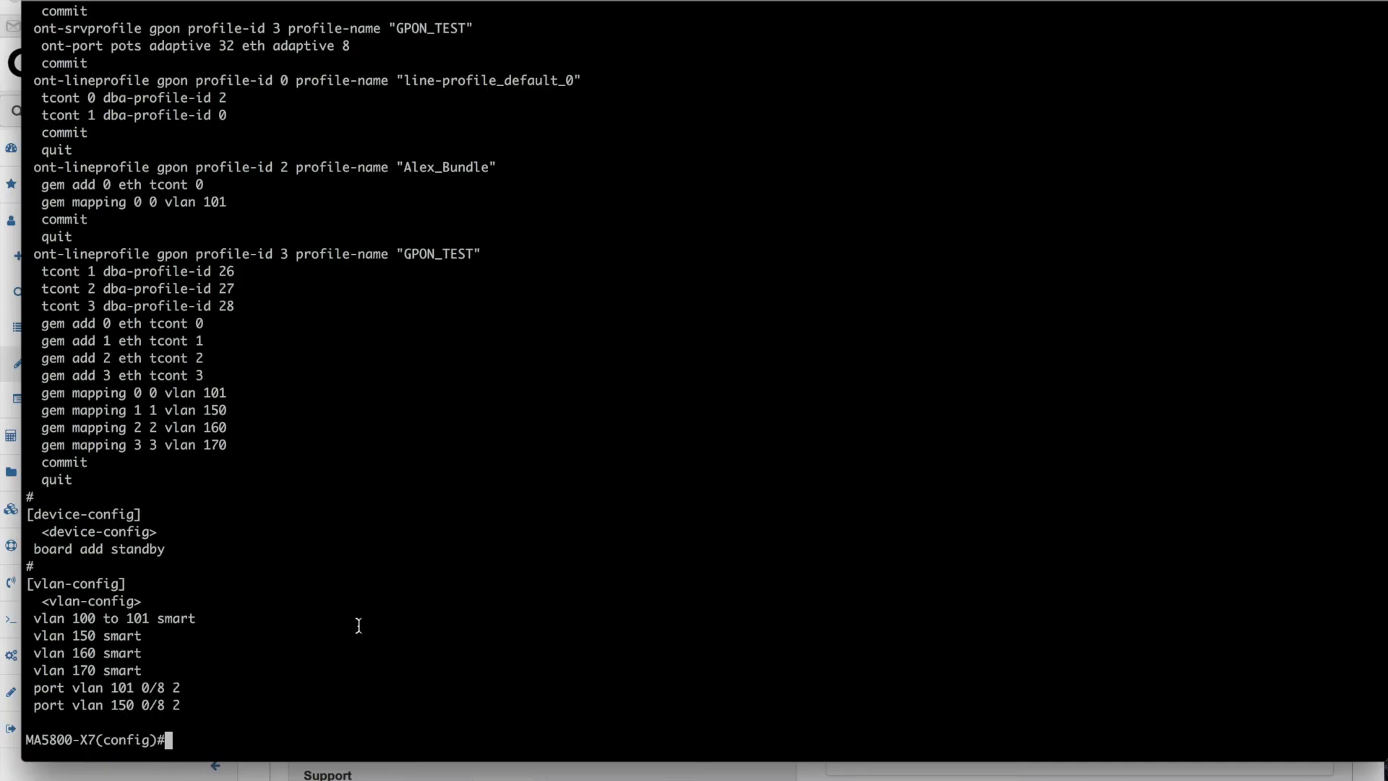
{"action": "key", "text": "Up"}
{"action": "key", "text": "Return"}
{"action": "key", "text": "Return"}
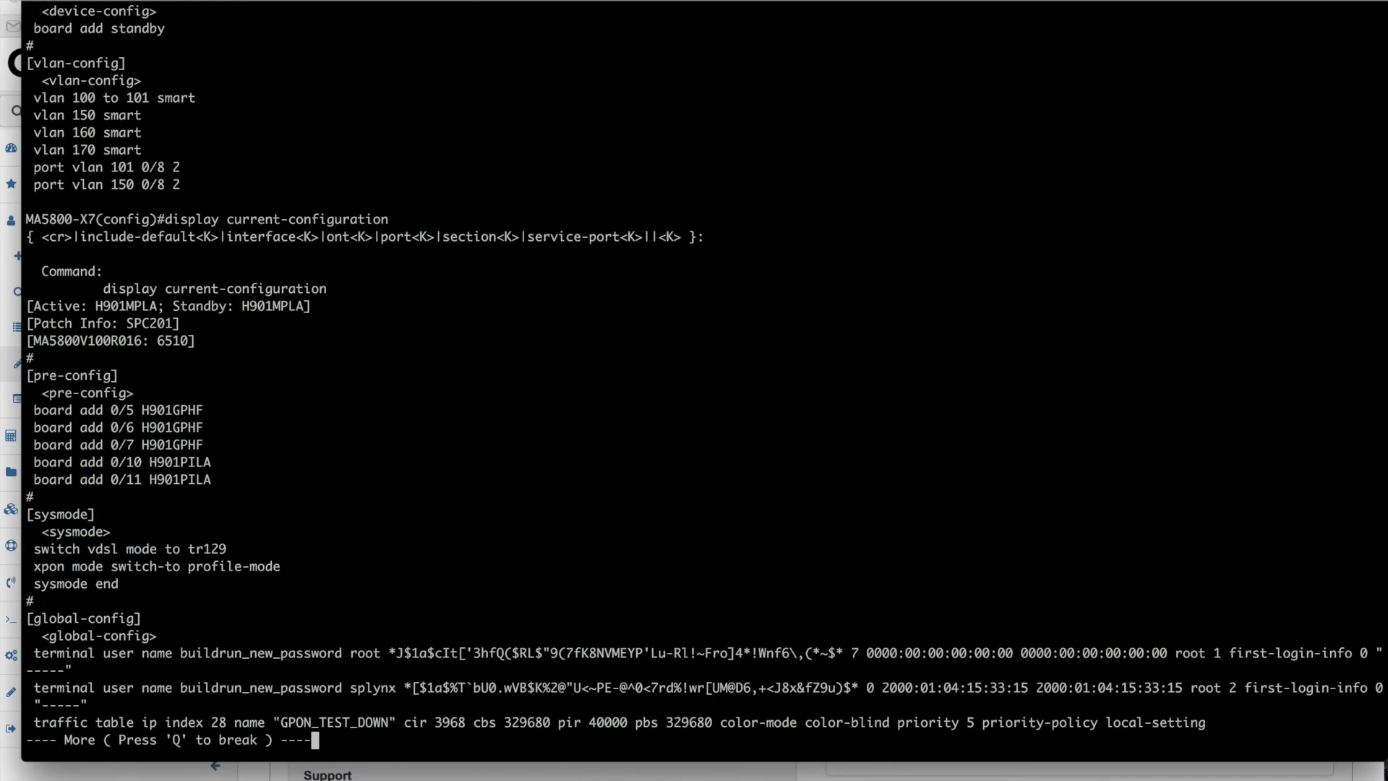
{"action": "key", "text": "Return"}
{"action": "key", "text": "Return"}
{"action": "key", "text": "Return"}
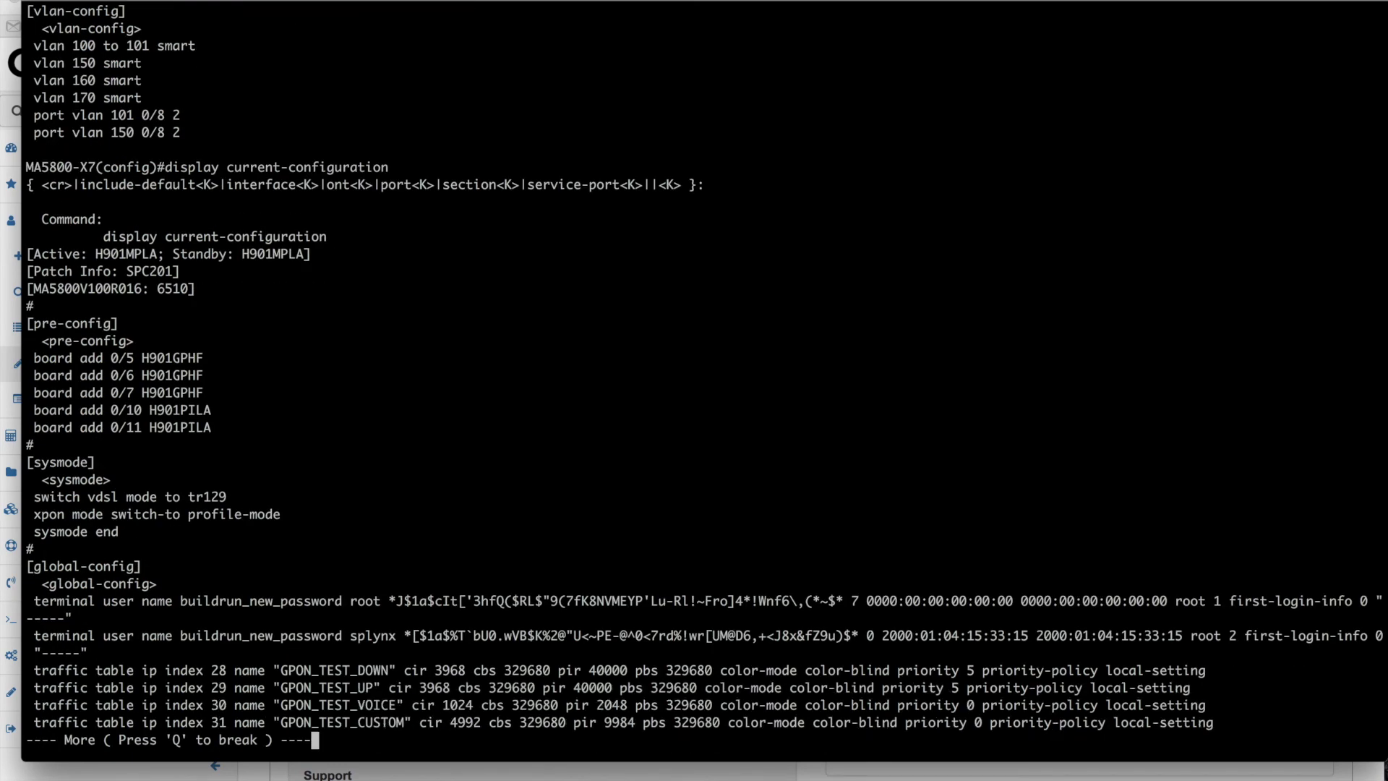
{"action": "key", "text": "space"}
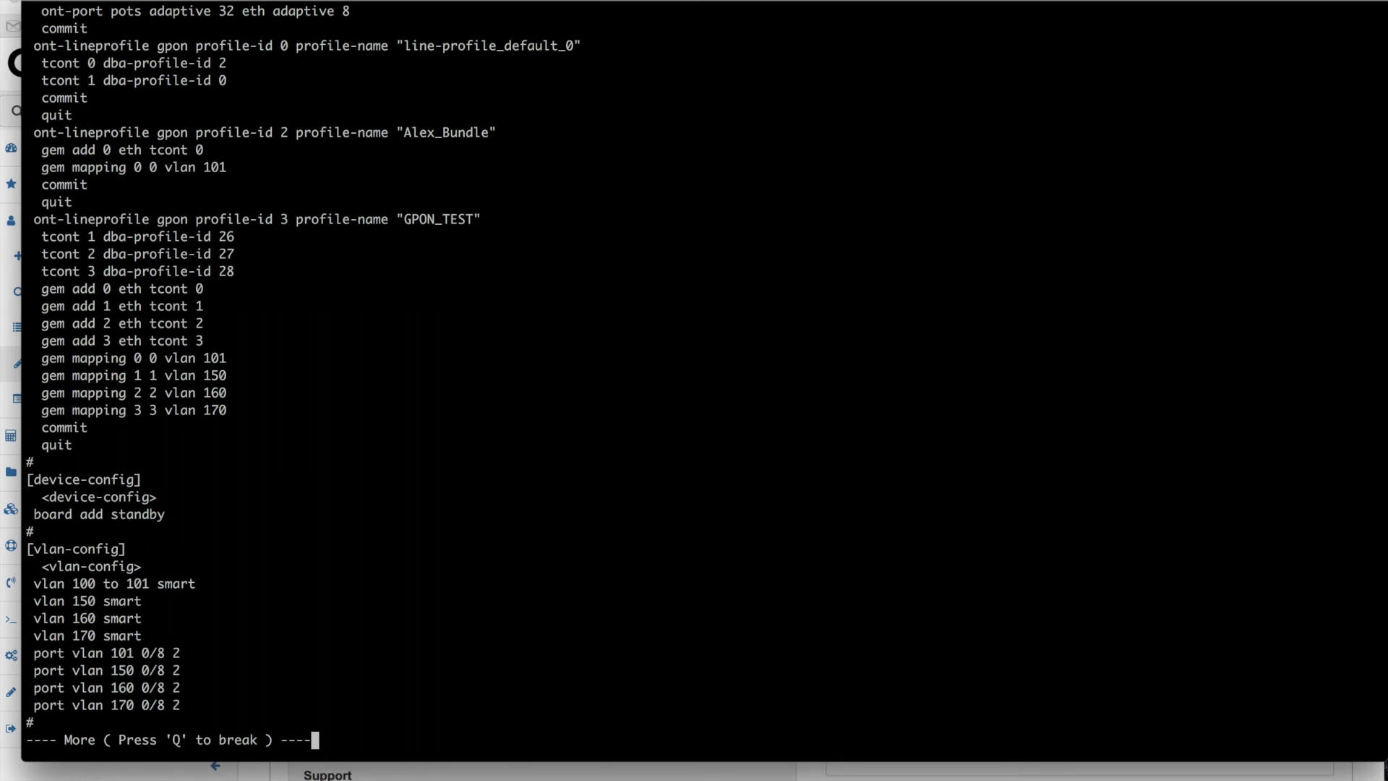
{"action": "key", "text": "space"}
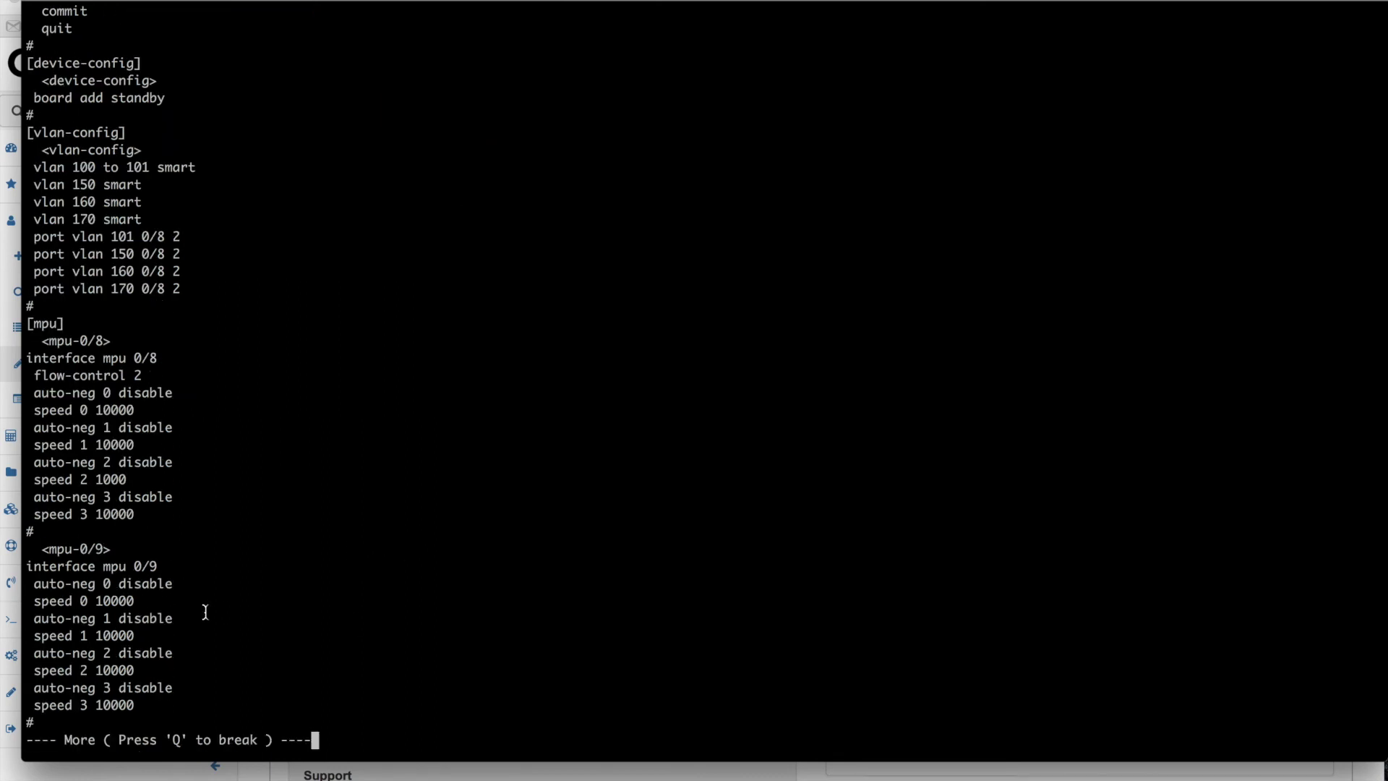
{"action": "key", "text": "space"}
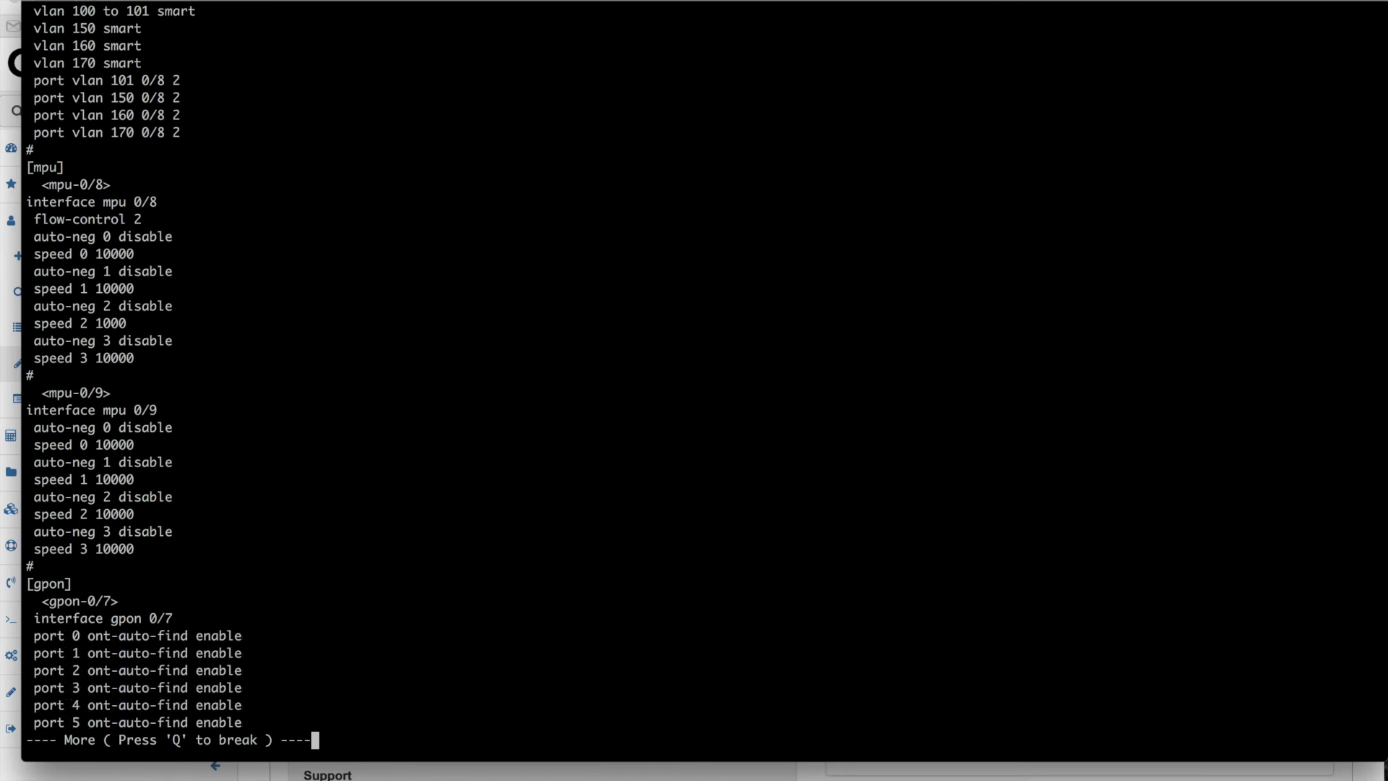
{"action": "key", "text": "space"}
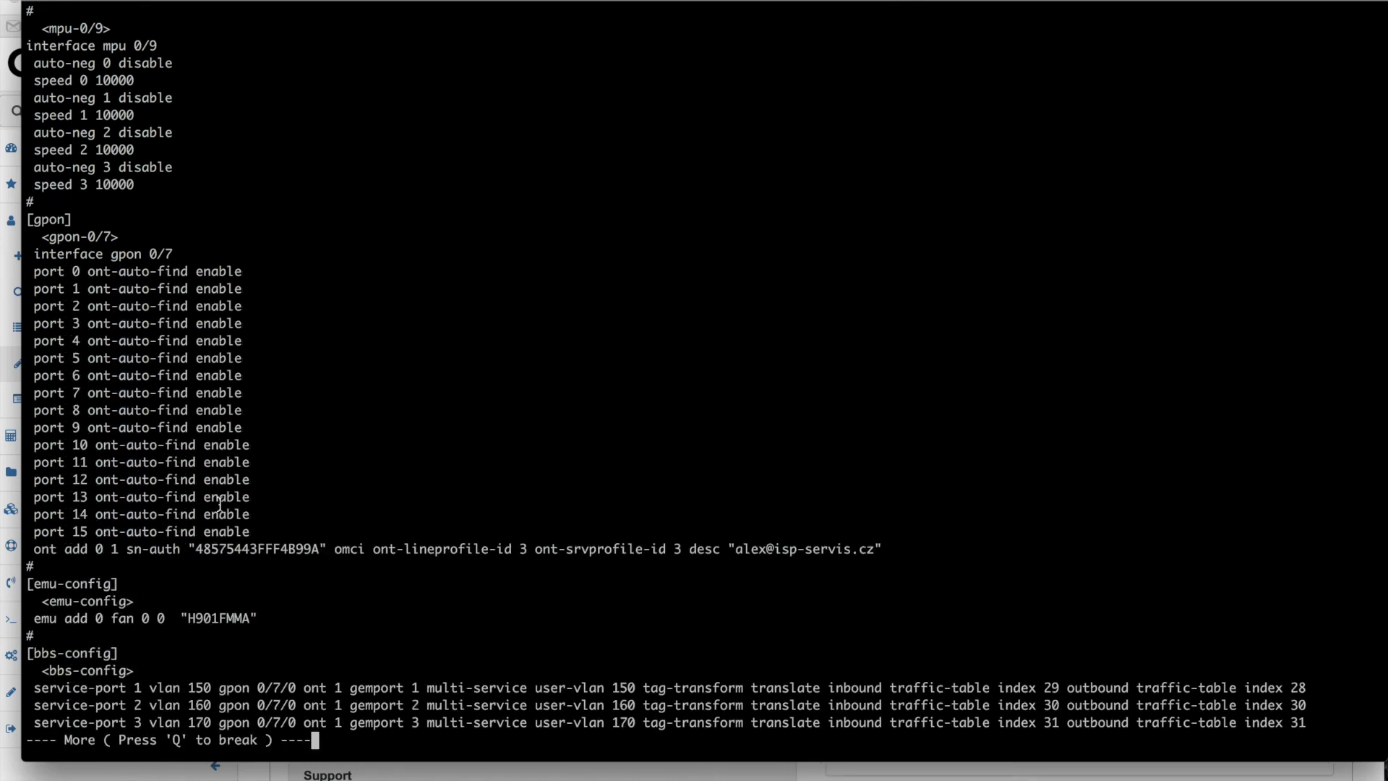
Highlight the new ont add line and three service-port lines, then finish and hide the terminal
{"action": "triple_click", "coordinate": [247, 551]}
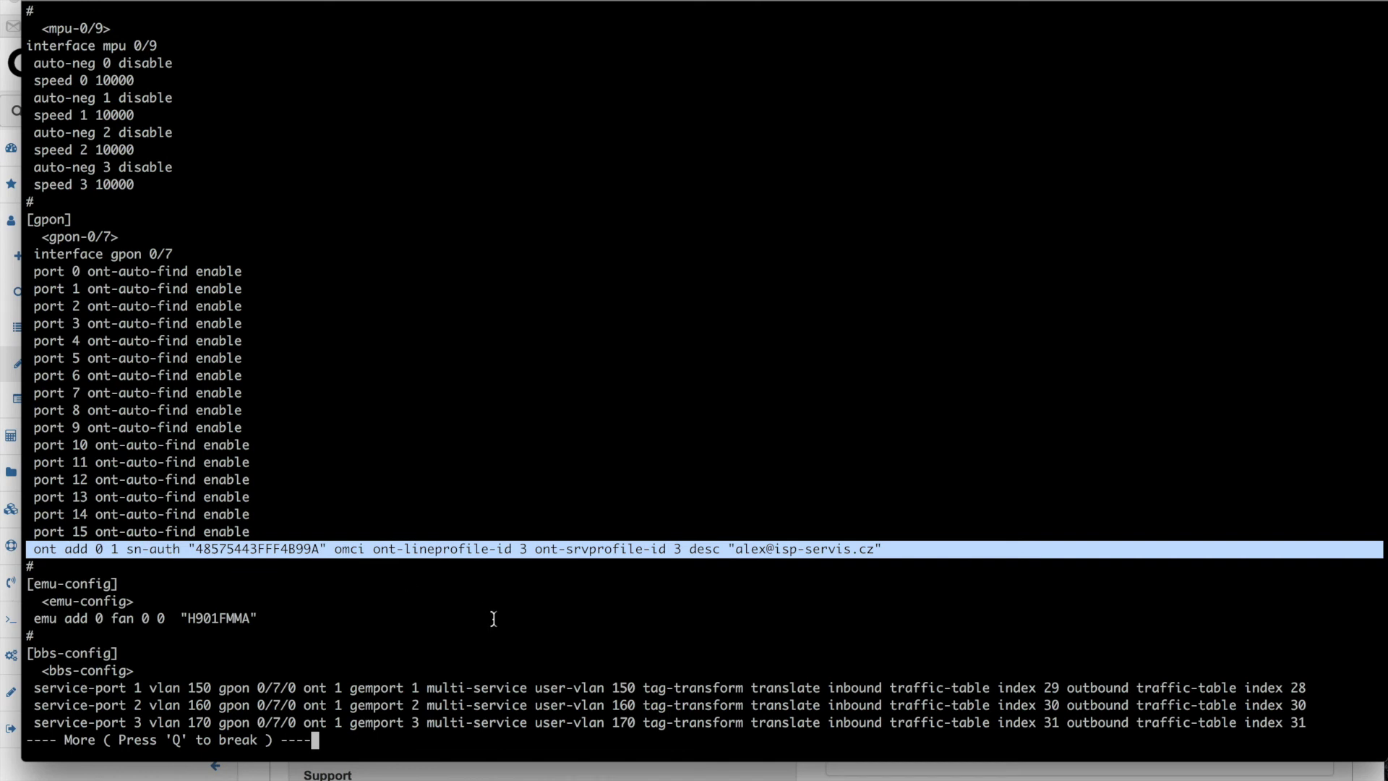
{"action": "left_click", "coordinate": [533, 604]}
{"action": "key", "text": "space"}
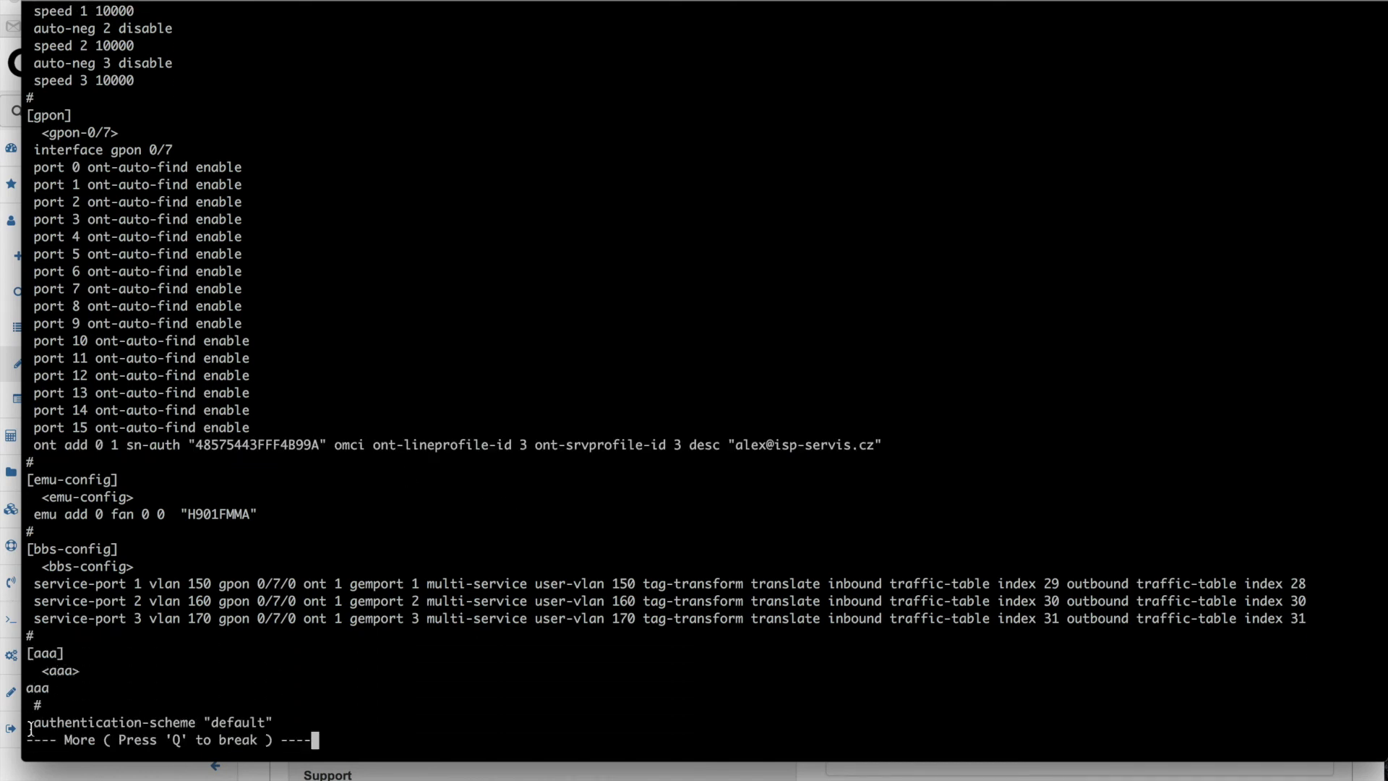
{"action": "left_click_drag", "start_coordinate": [26, 588], "coordinate": [66, 630]}
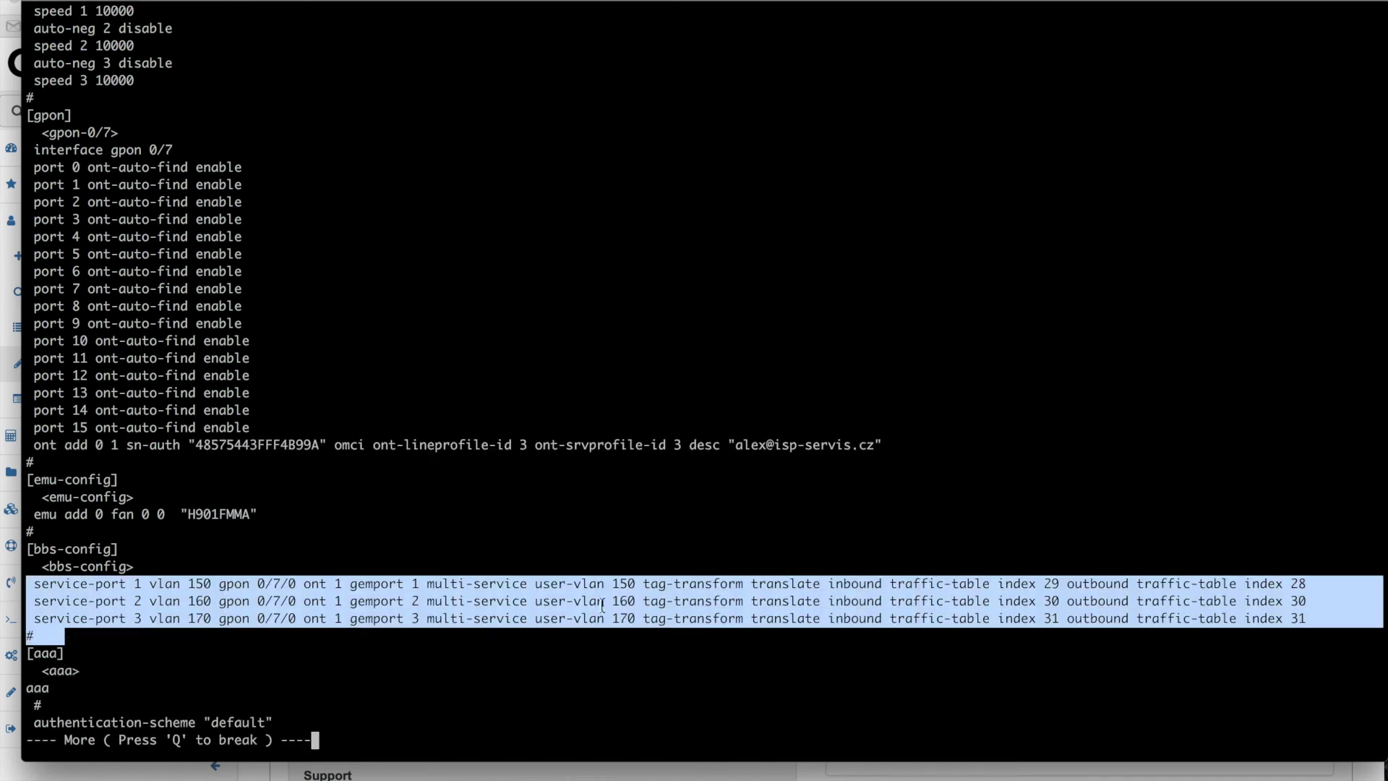
{"action": "left_click", "coordinate": [782, 663]}
{"action": "key", "text": "space"}
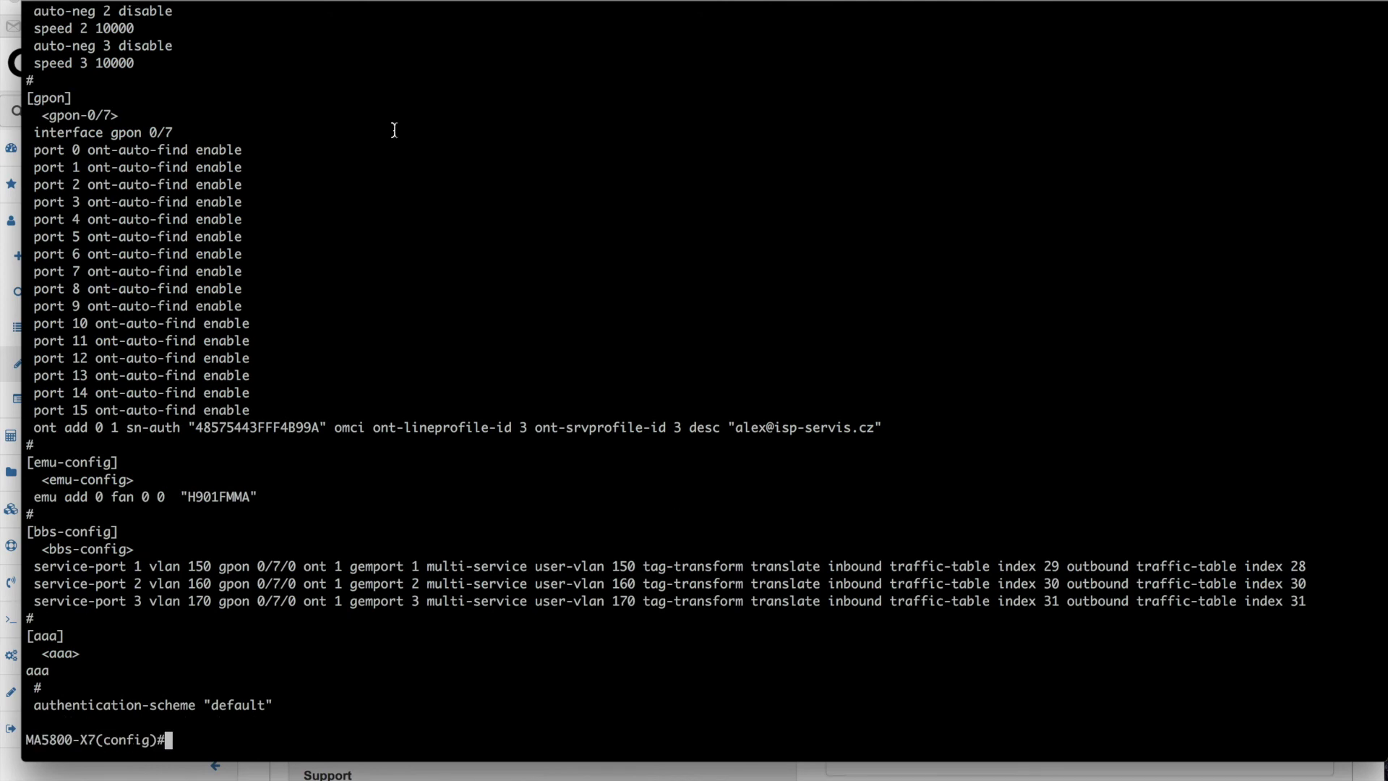
{"action": "key", "text": "super+m"}
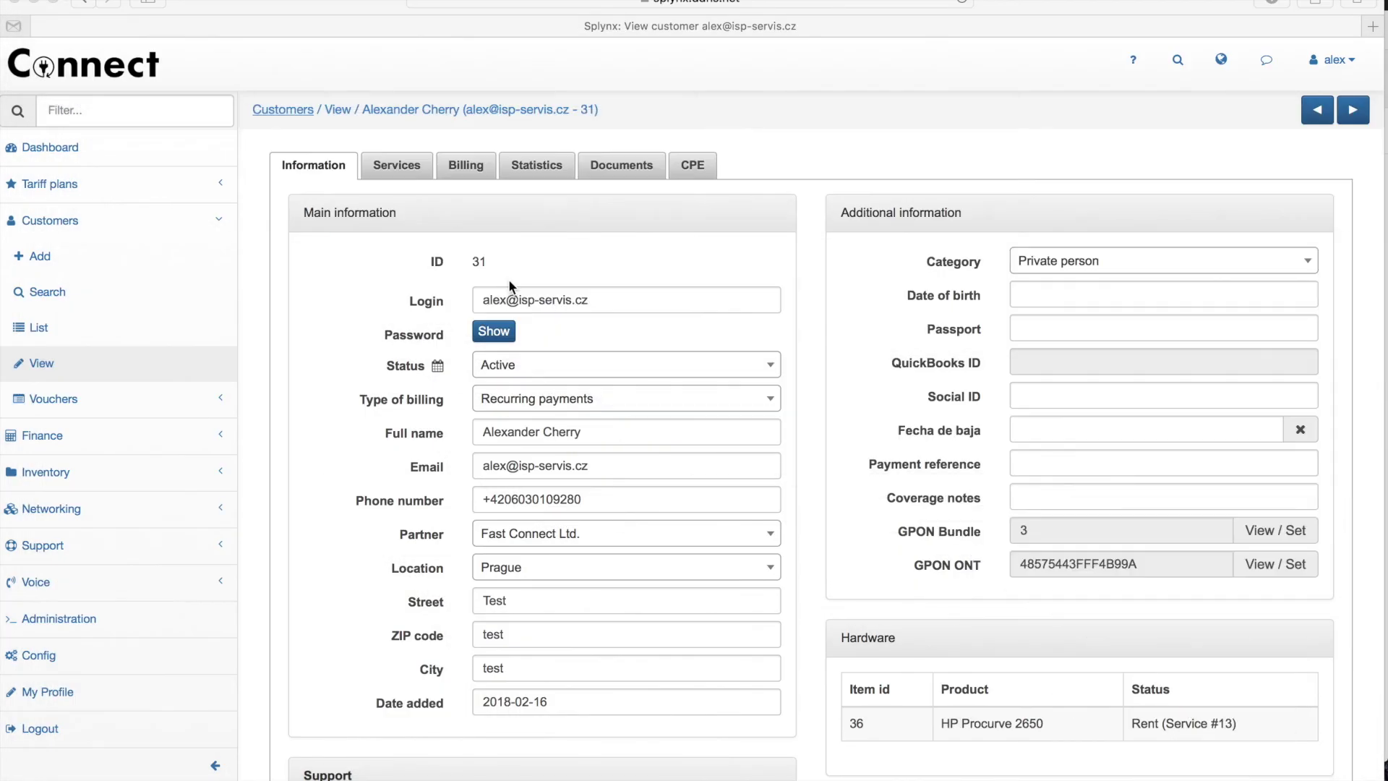
Open customer 31's GPON ONT details
{"action": "left_click", "coordinate": [1264, 567]}
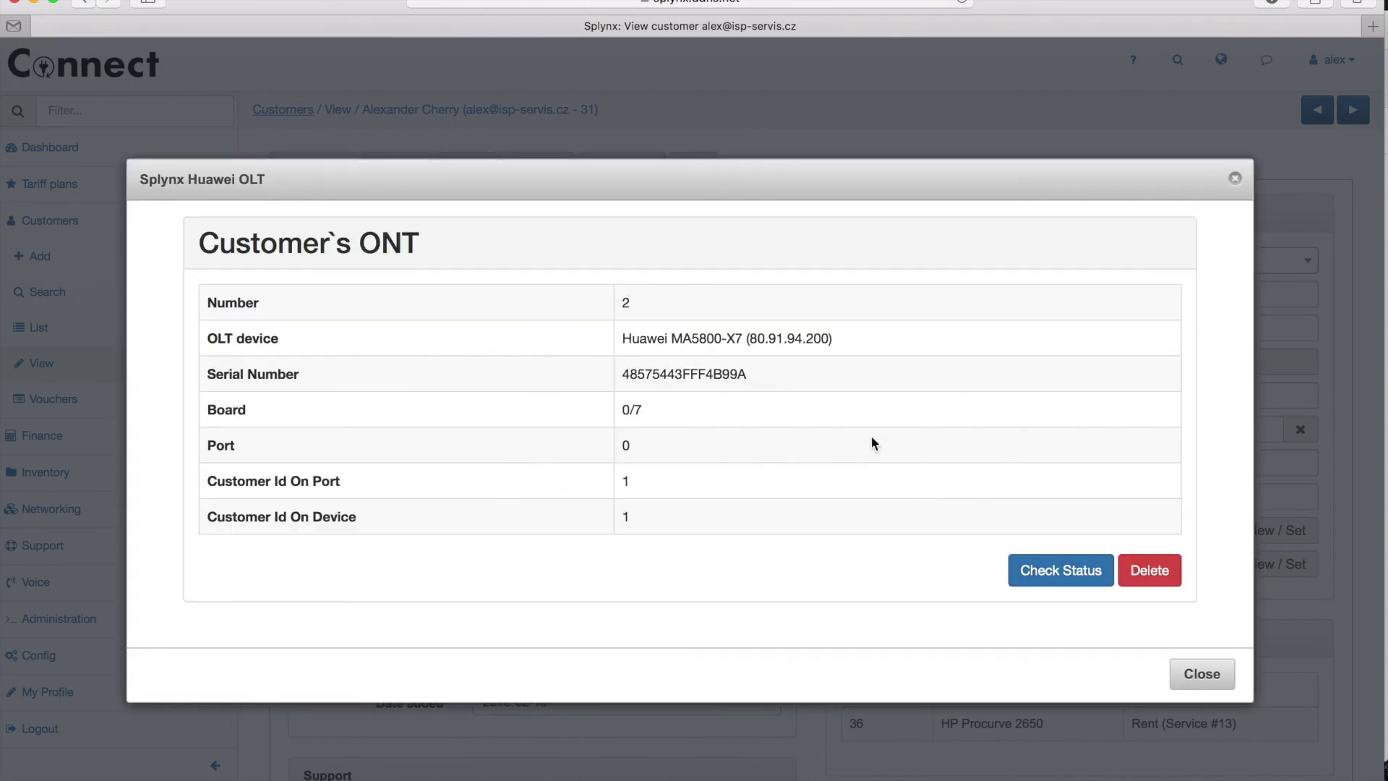
{"action": "scroll", "coordinate": [865, 466], "scroll_direction": "down", "scroll_amount": 2}
{"action": "scroll", "coordinate": [865, 466], "scroll_direction": "up", "scroll_amount": 2}
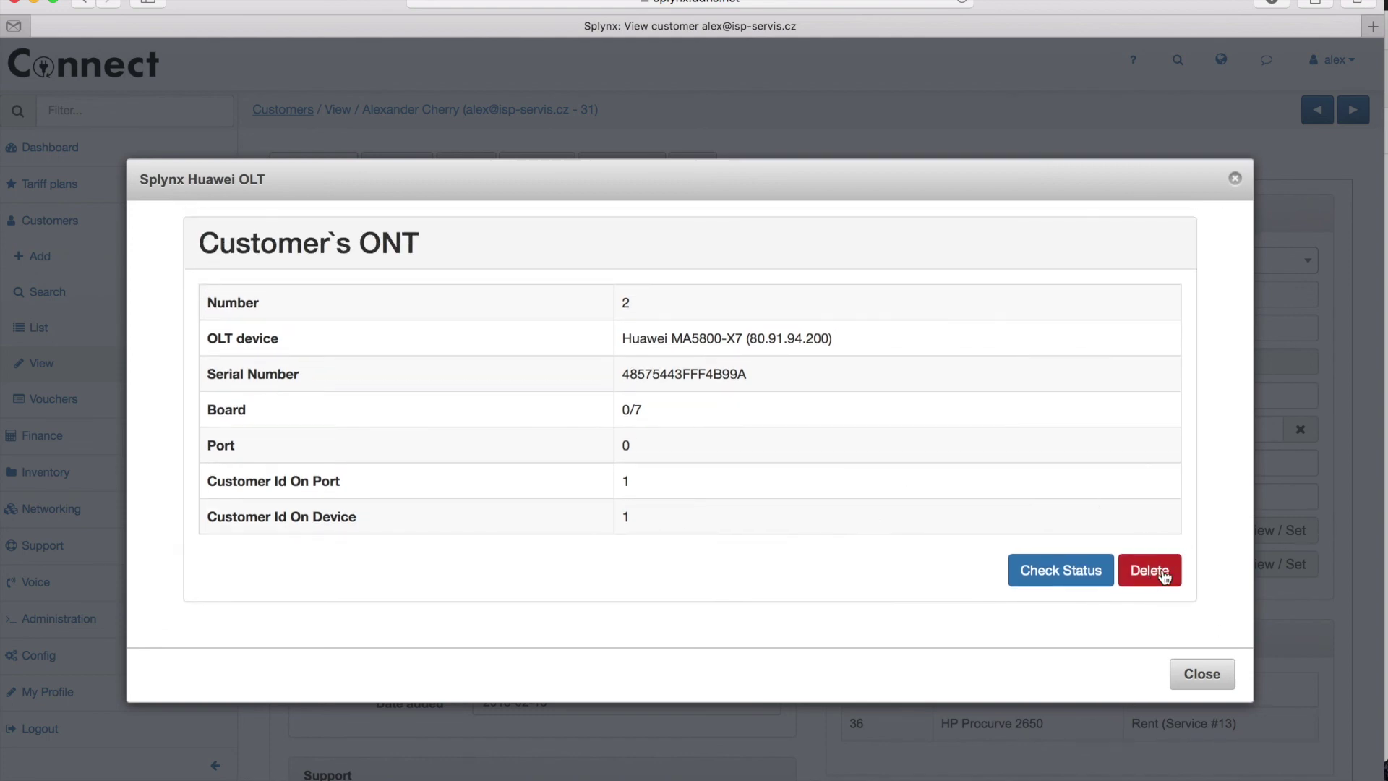
Check the ONT status and review the info table showing it active, online, matched
{"action": "left_click", "coordinate": [1081, 573]}
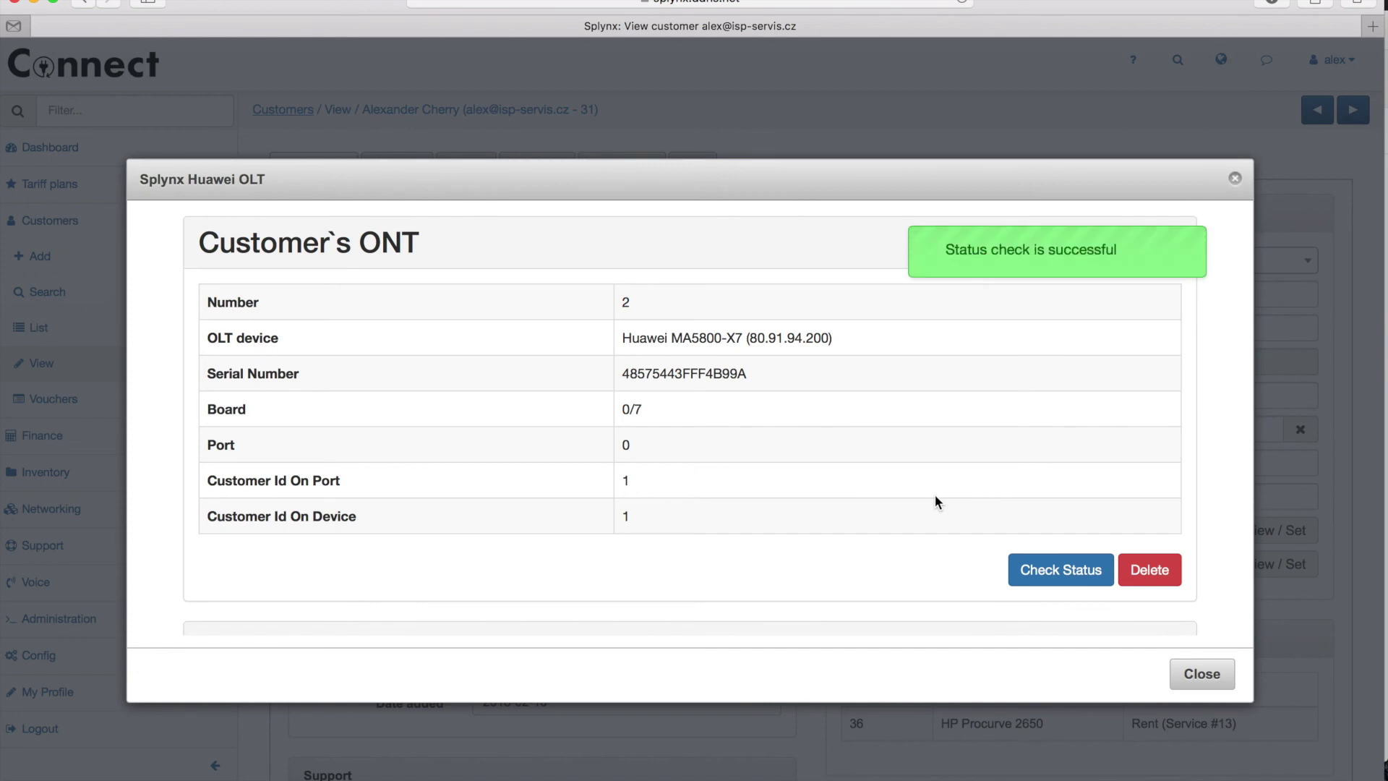
{"action": "scroll", "coordinate": [935, 494], "scroll_direction": "down", "scroll_amount": 5}
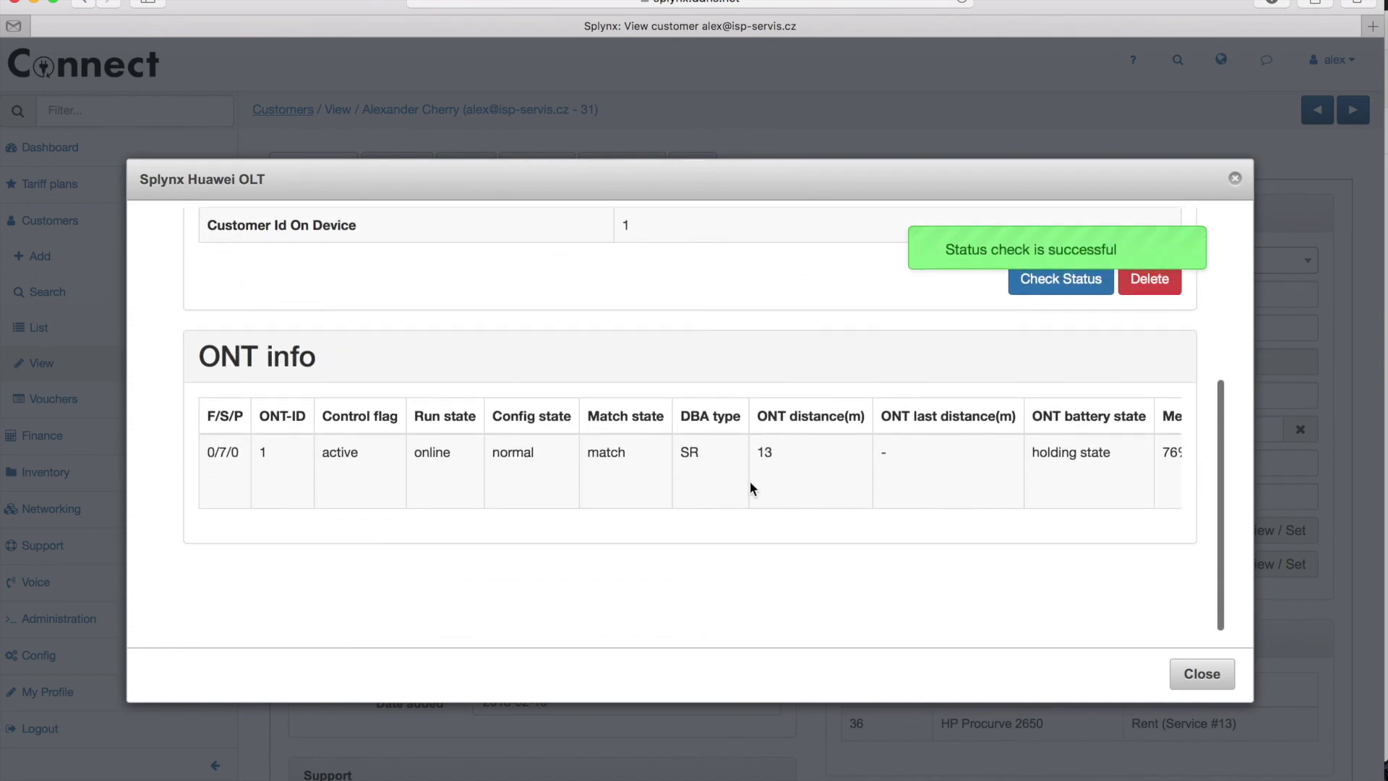
{"action": "scroll", "coordinate": [256, 448], "scroll_direction": "right", "scroll_amount": 10}
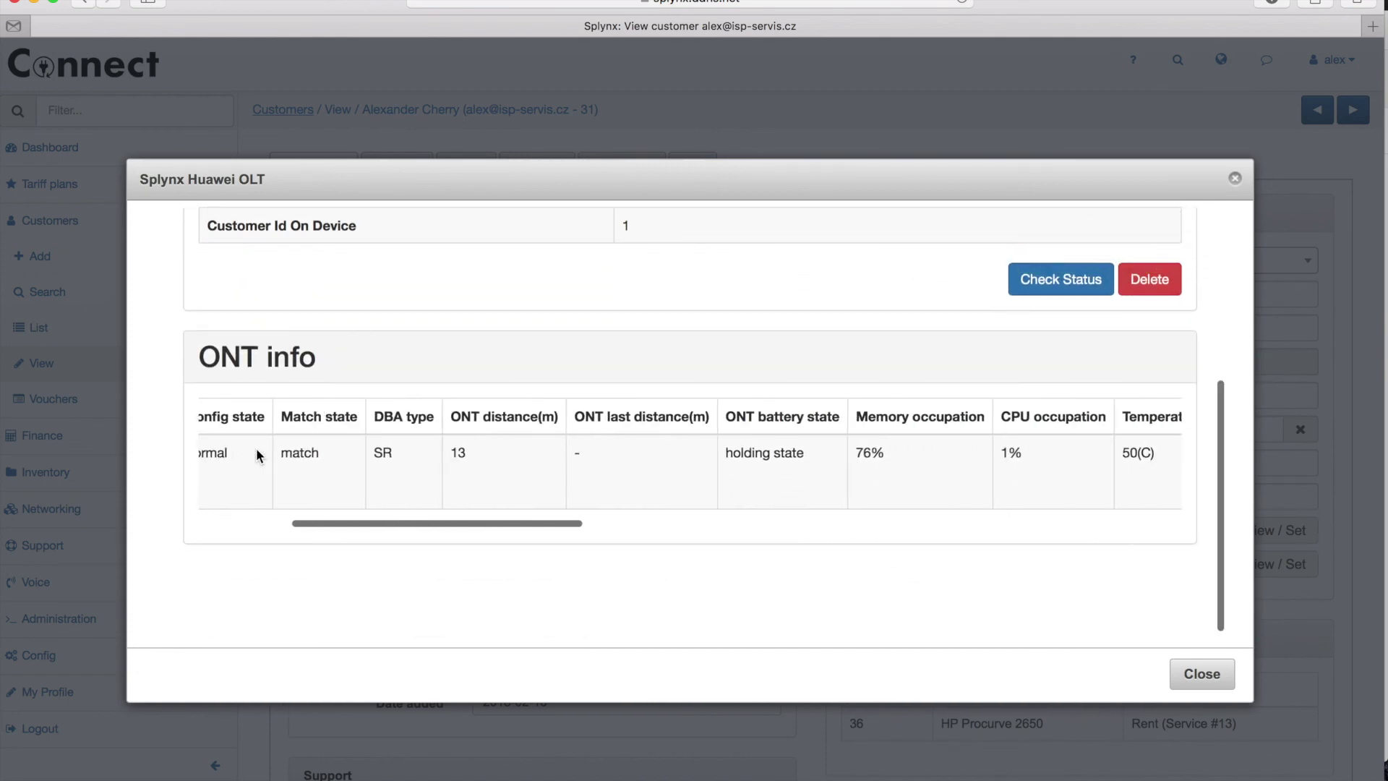
{"action": "scroll", "coordinate": [256, 448], "scroll_direction": "right", "scroll_amount": 20}
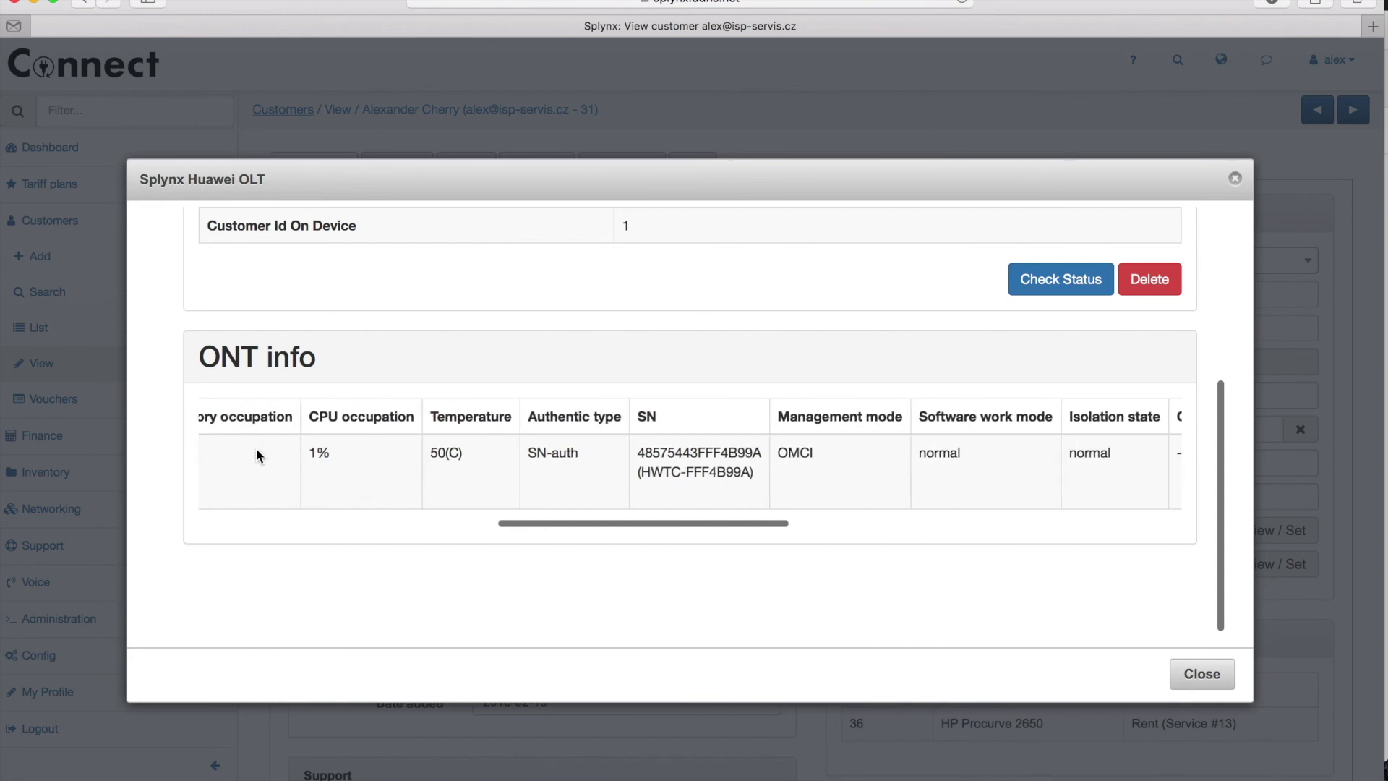
{"action": "scroll", "coordinate": [256, 448], "scroll_direction": "right", "scroll_amount": 14}
{"action": "scroll", "coordinate": [256, 448], "scroll_direction": "left", "scroll_amount": 15}
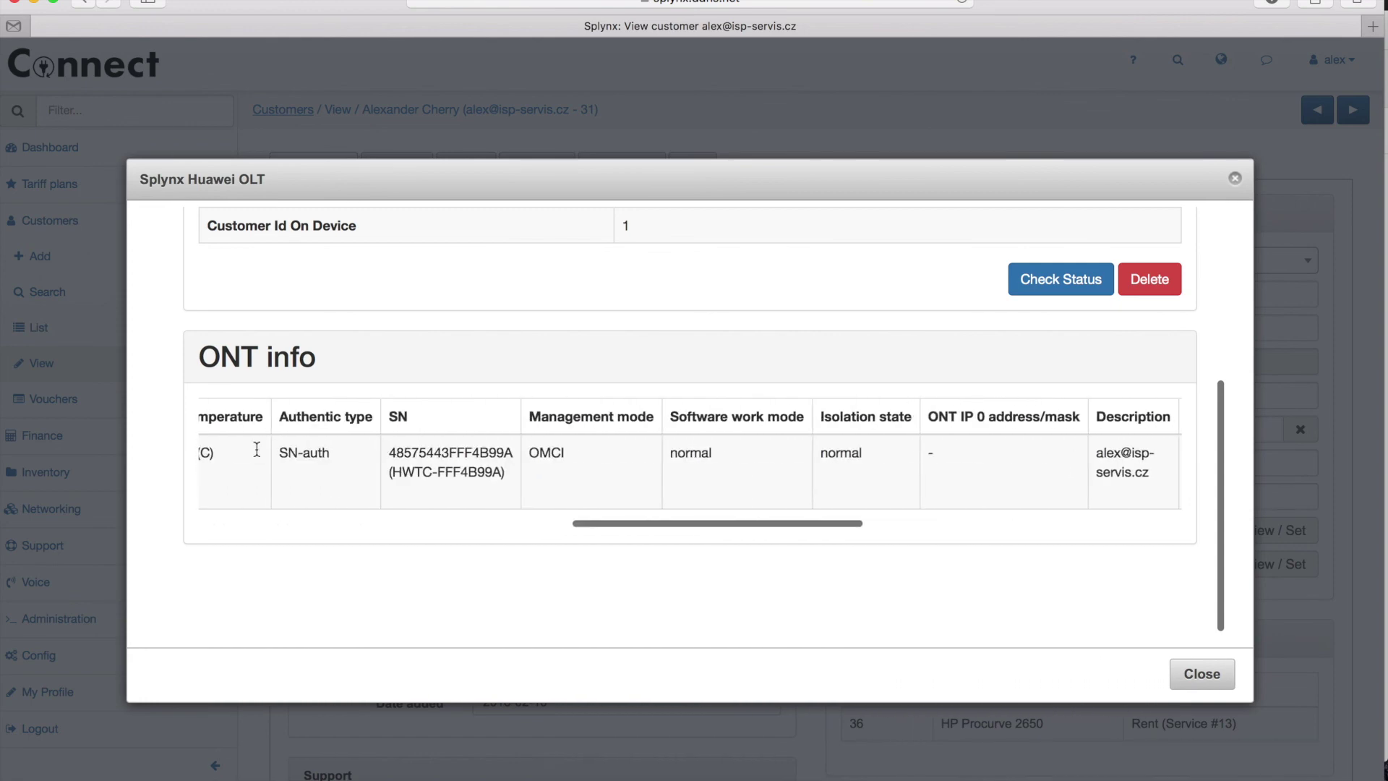
Delete customer 31's ONT from the OLT, confirm, and close the dialog
{"action": "left_click", "coordinate": [1148, 282]}
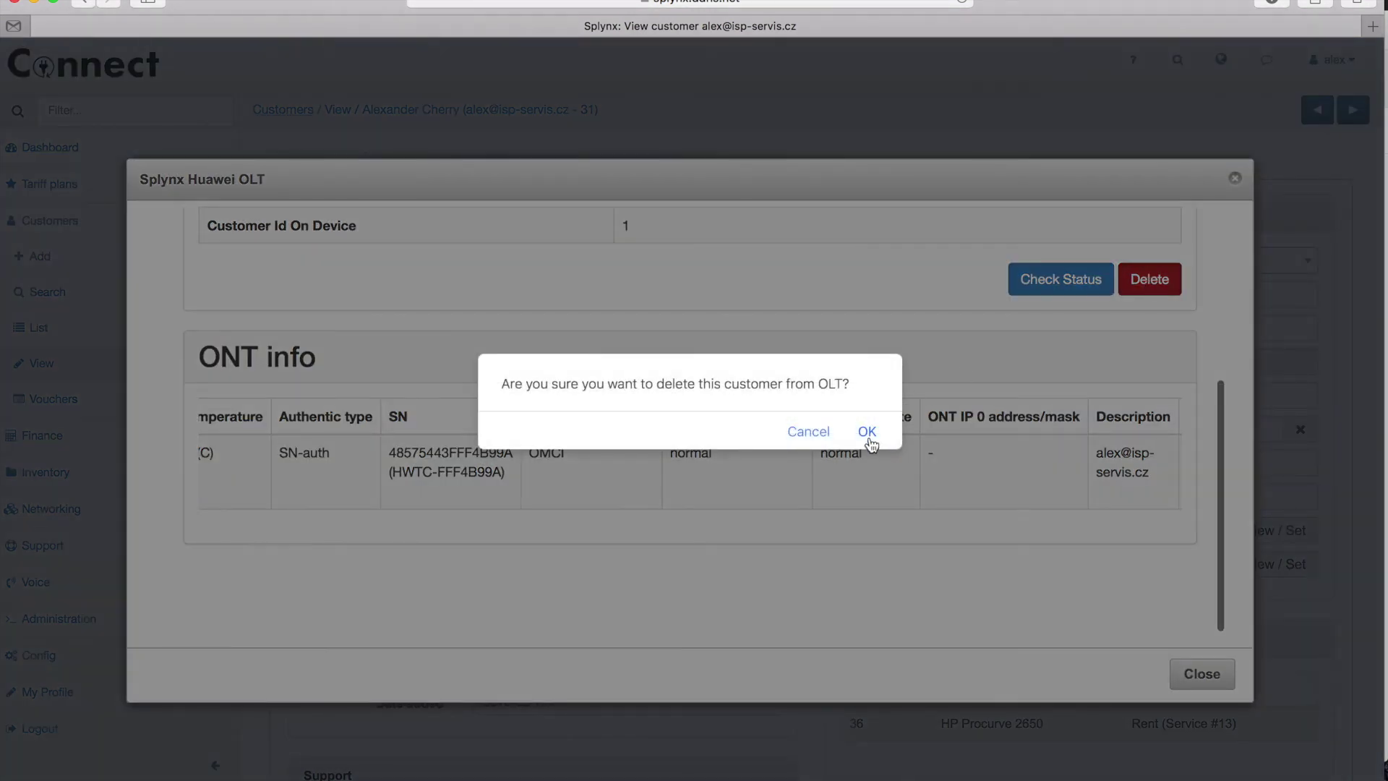
{"action": "left_click", "coordinate": [869, 429]}
{"action": "scroll", "coordinate": [1056, 474], "scroll_direction": "up", "scroll_amount": 10}
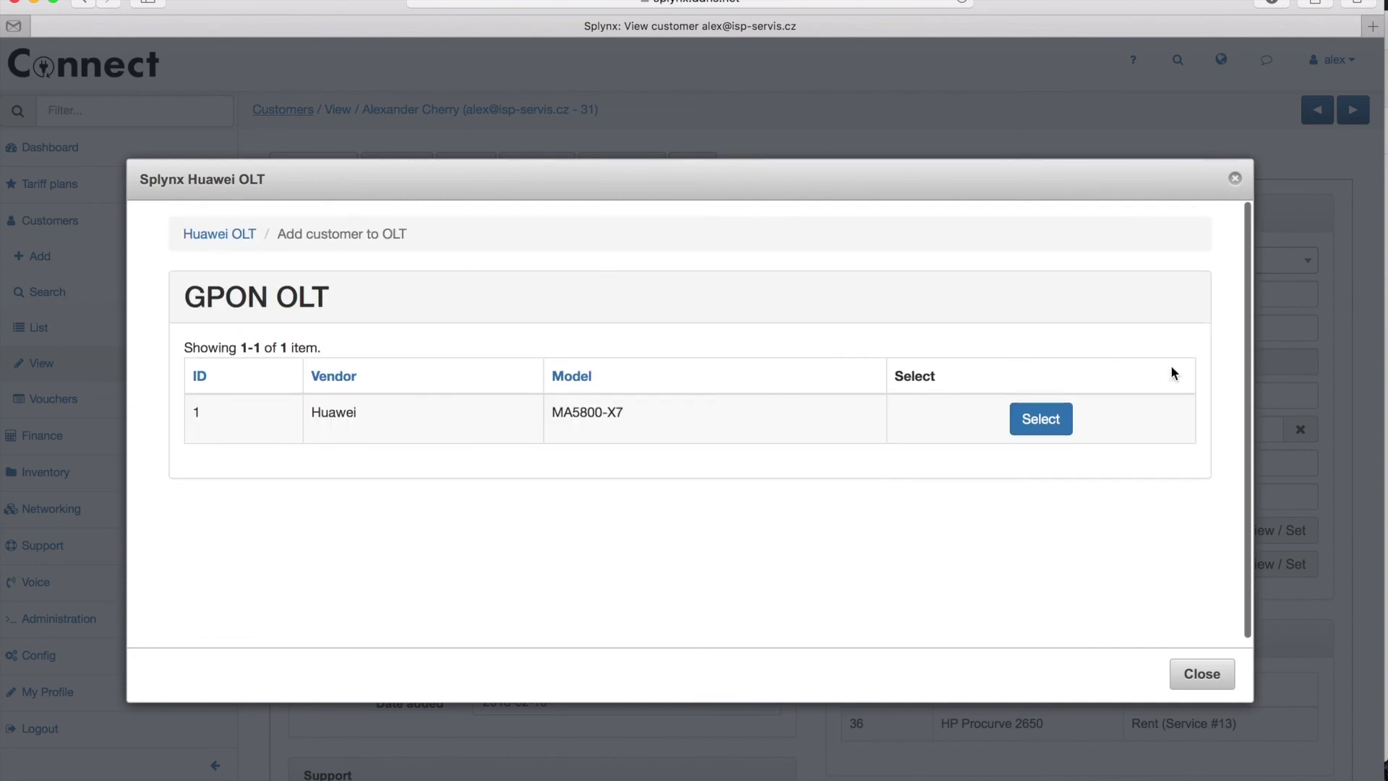
{"action": "left_click", "coordinate": [1201, 673]}
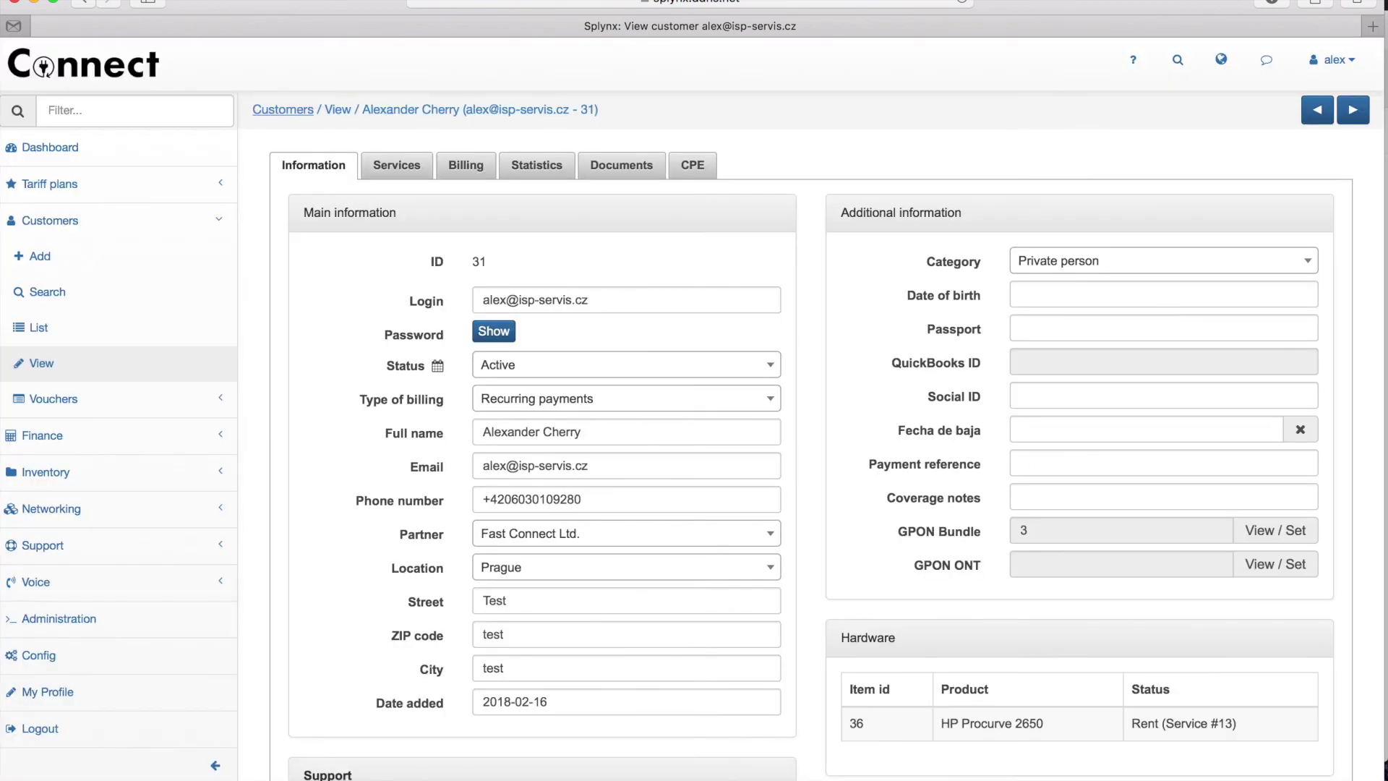